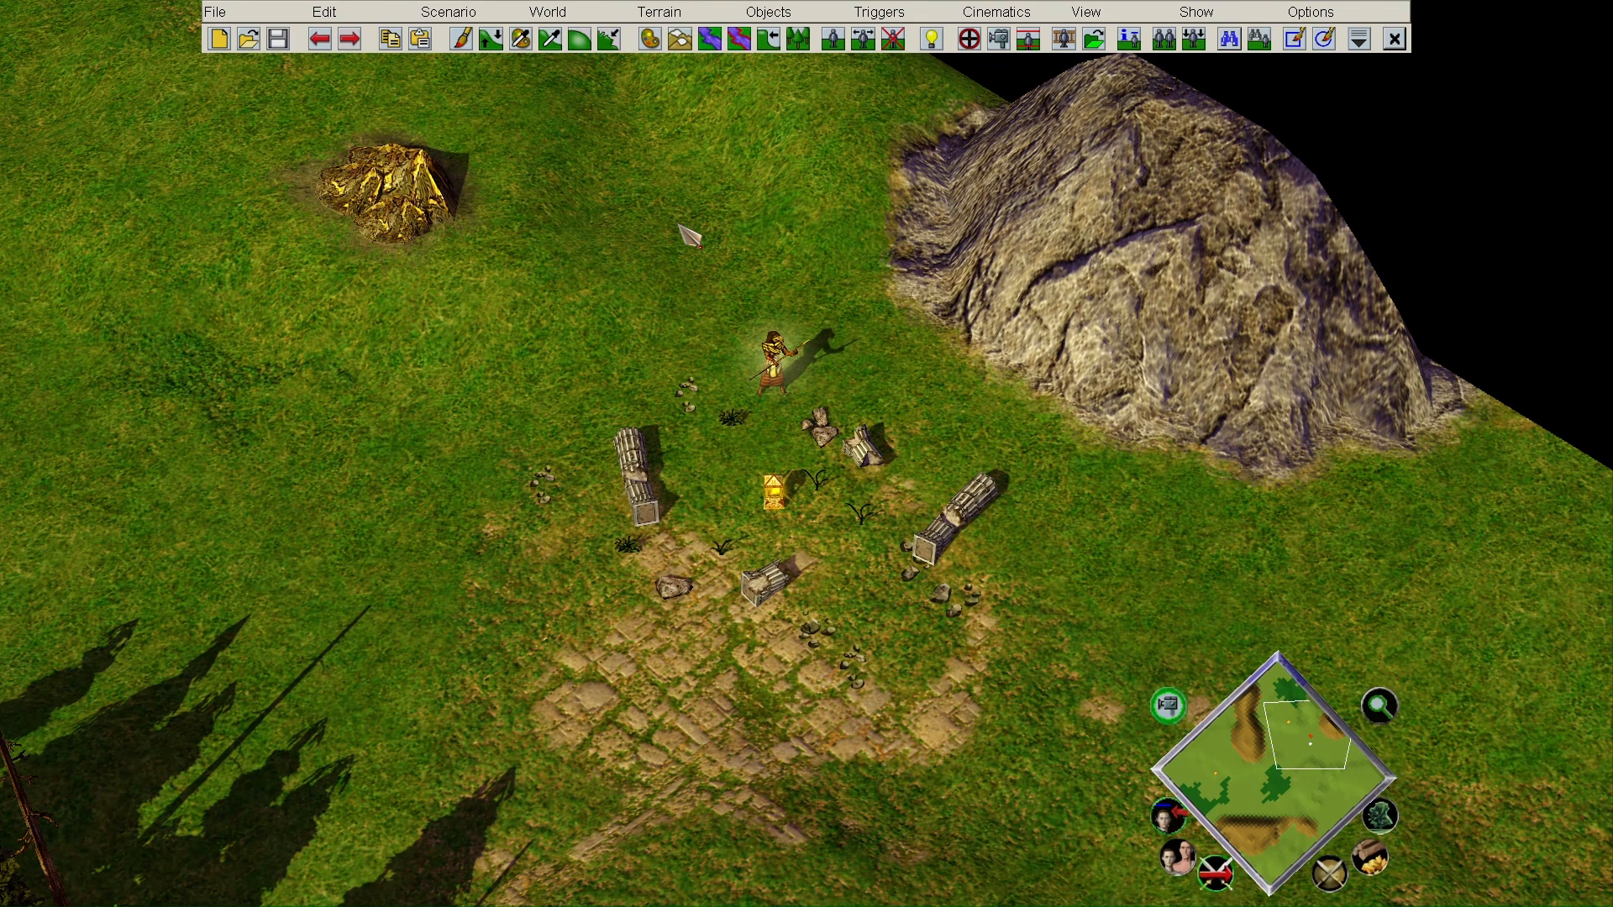
- Add a new trigger to the scenario and change its effect to Army Deploy for comps online
left_click(969, 46)
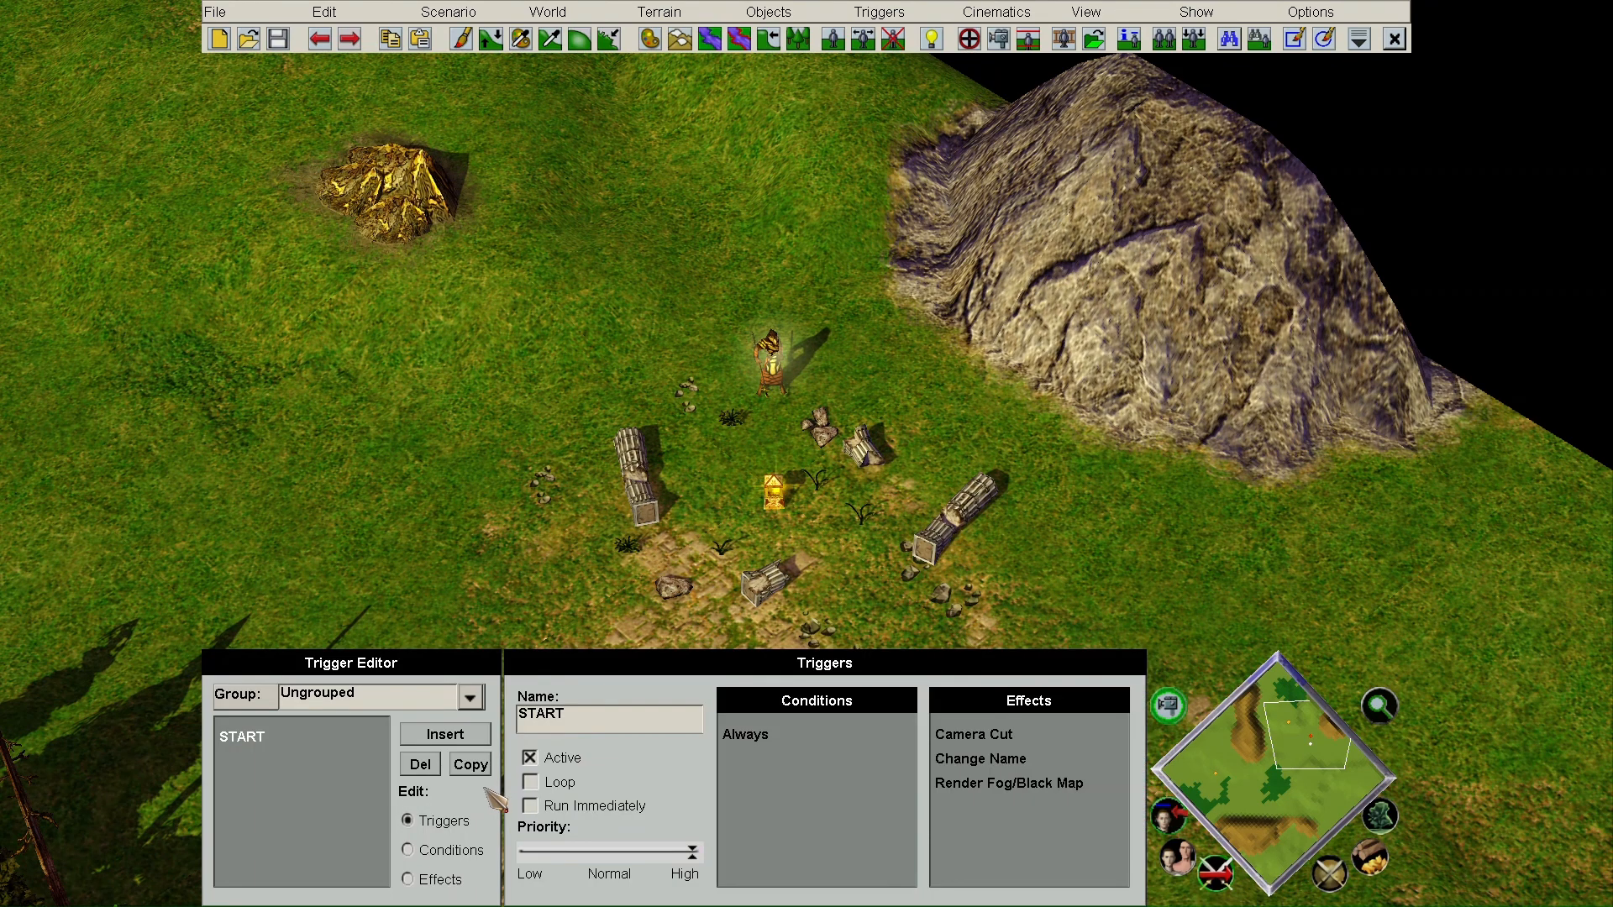
left_click(465, 734)
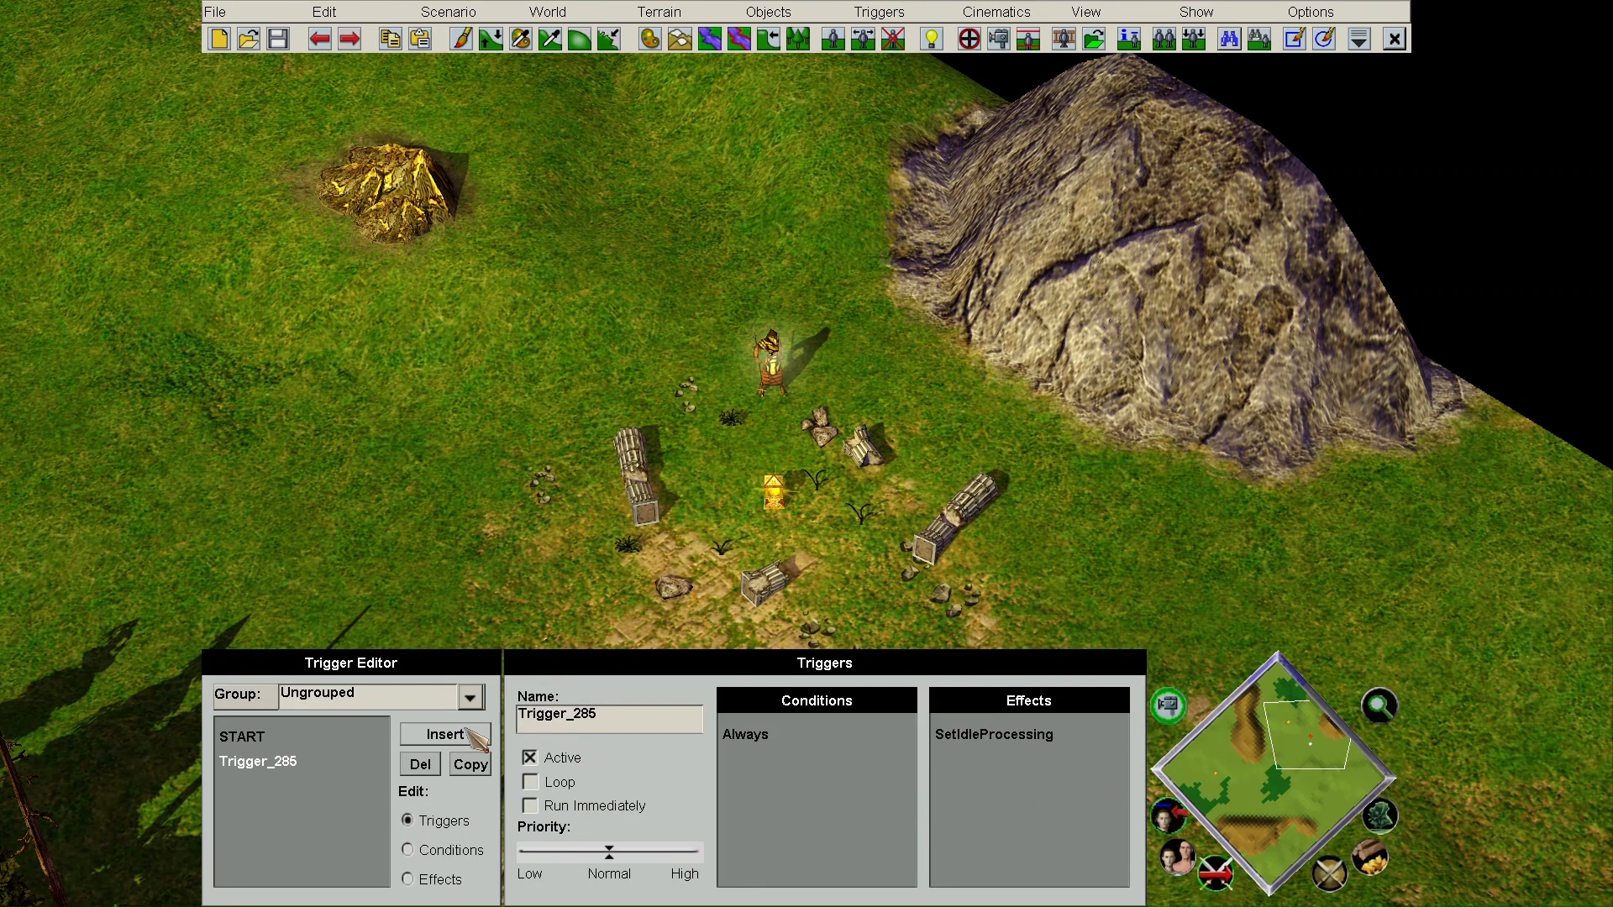
left_click(437, 880)
left_click(937, 710)
scroll(954, 621, "down", 3)
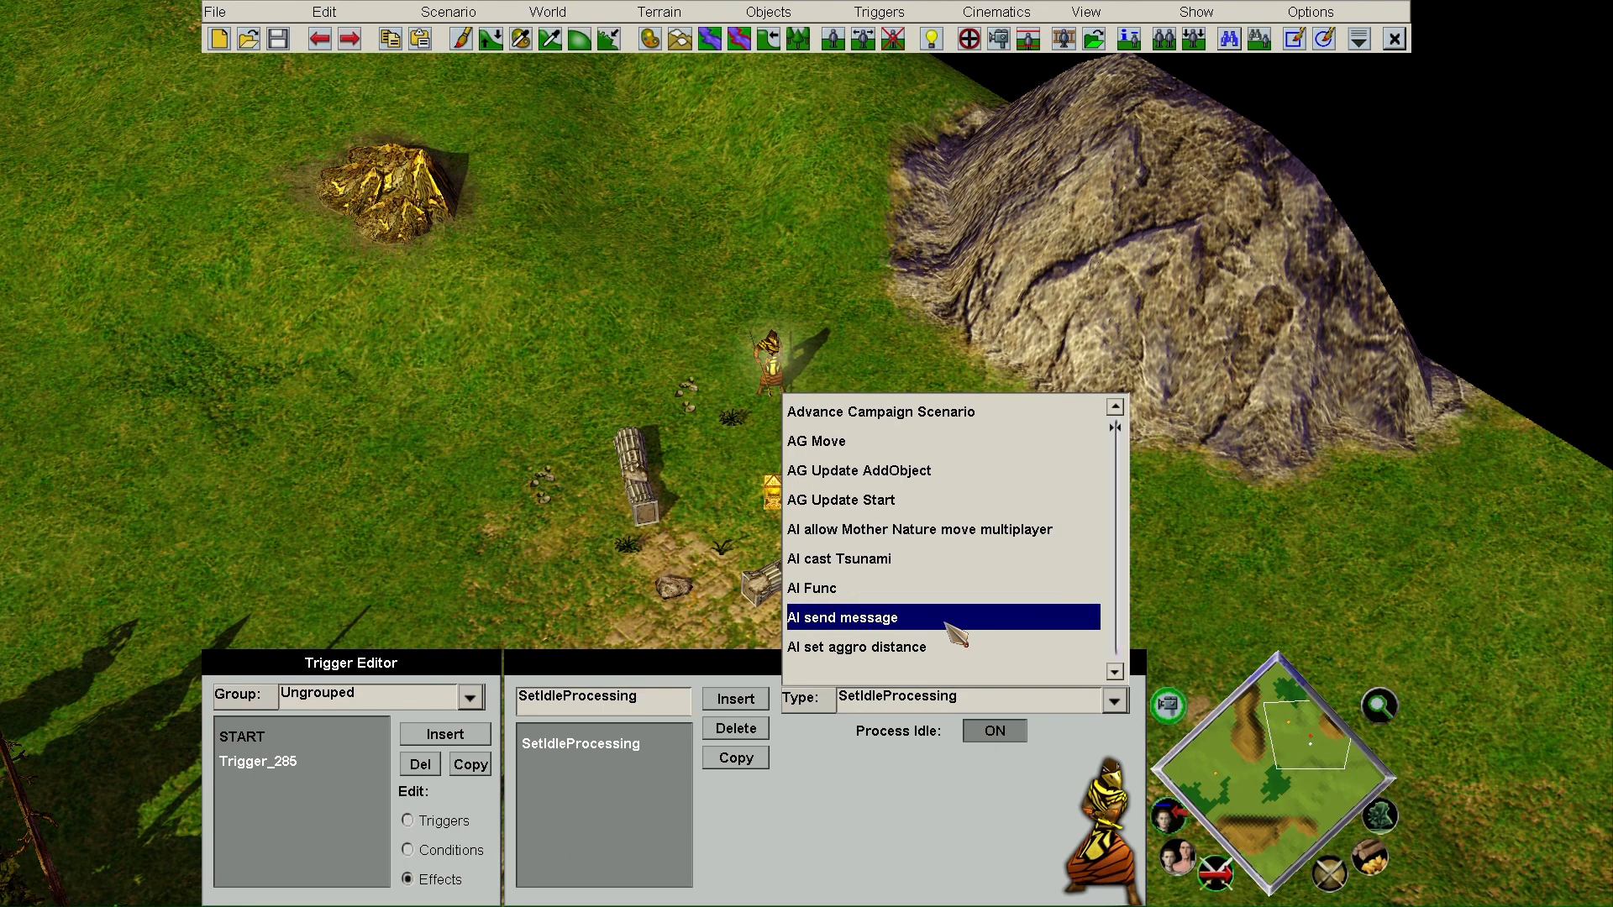
scroll(957, 621, "down", 7)
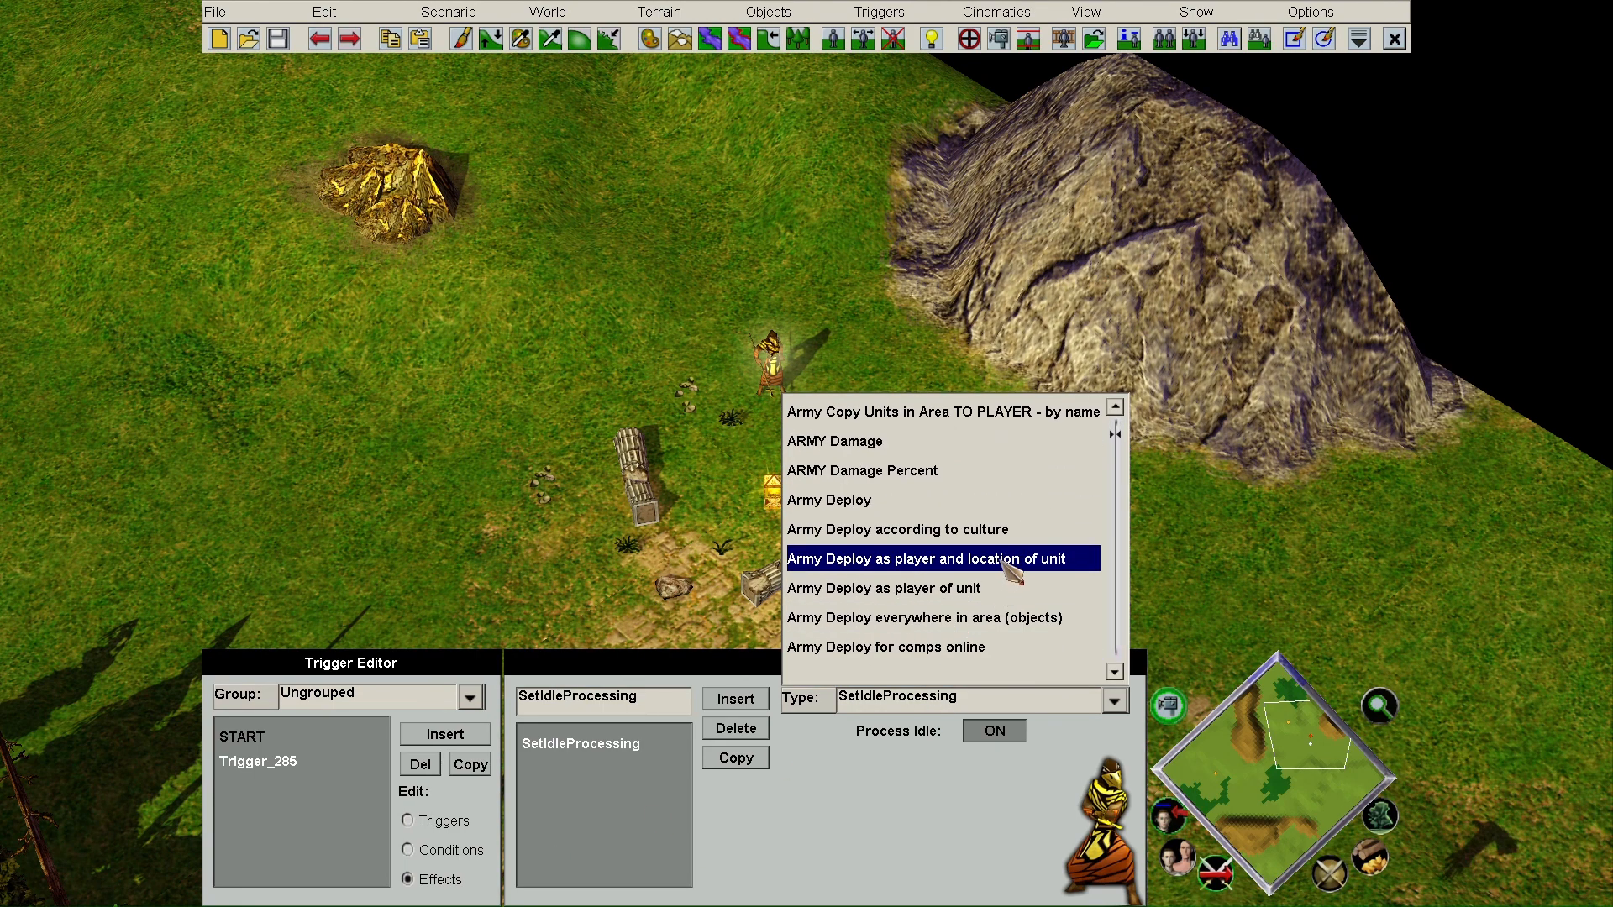
left_click(974, 647)
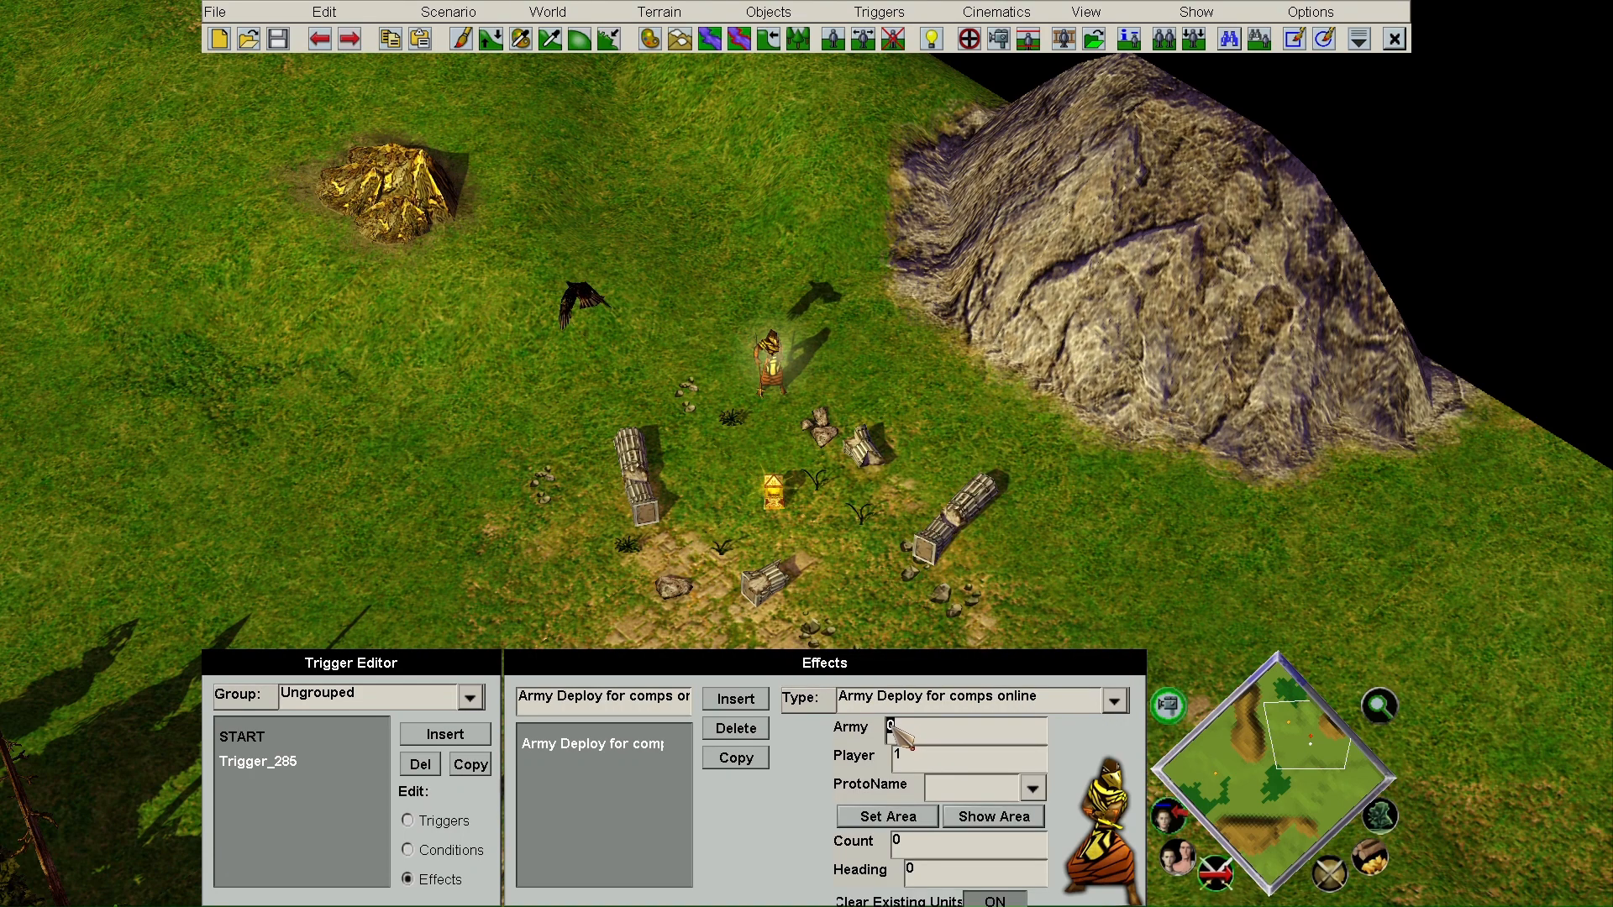
- Configure the deploy effect to create Militia with a count of 1, and set its area beside the ruins
left_click(944, 750)
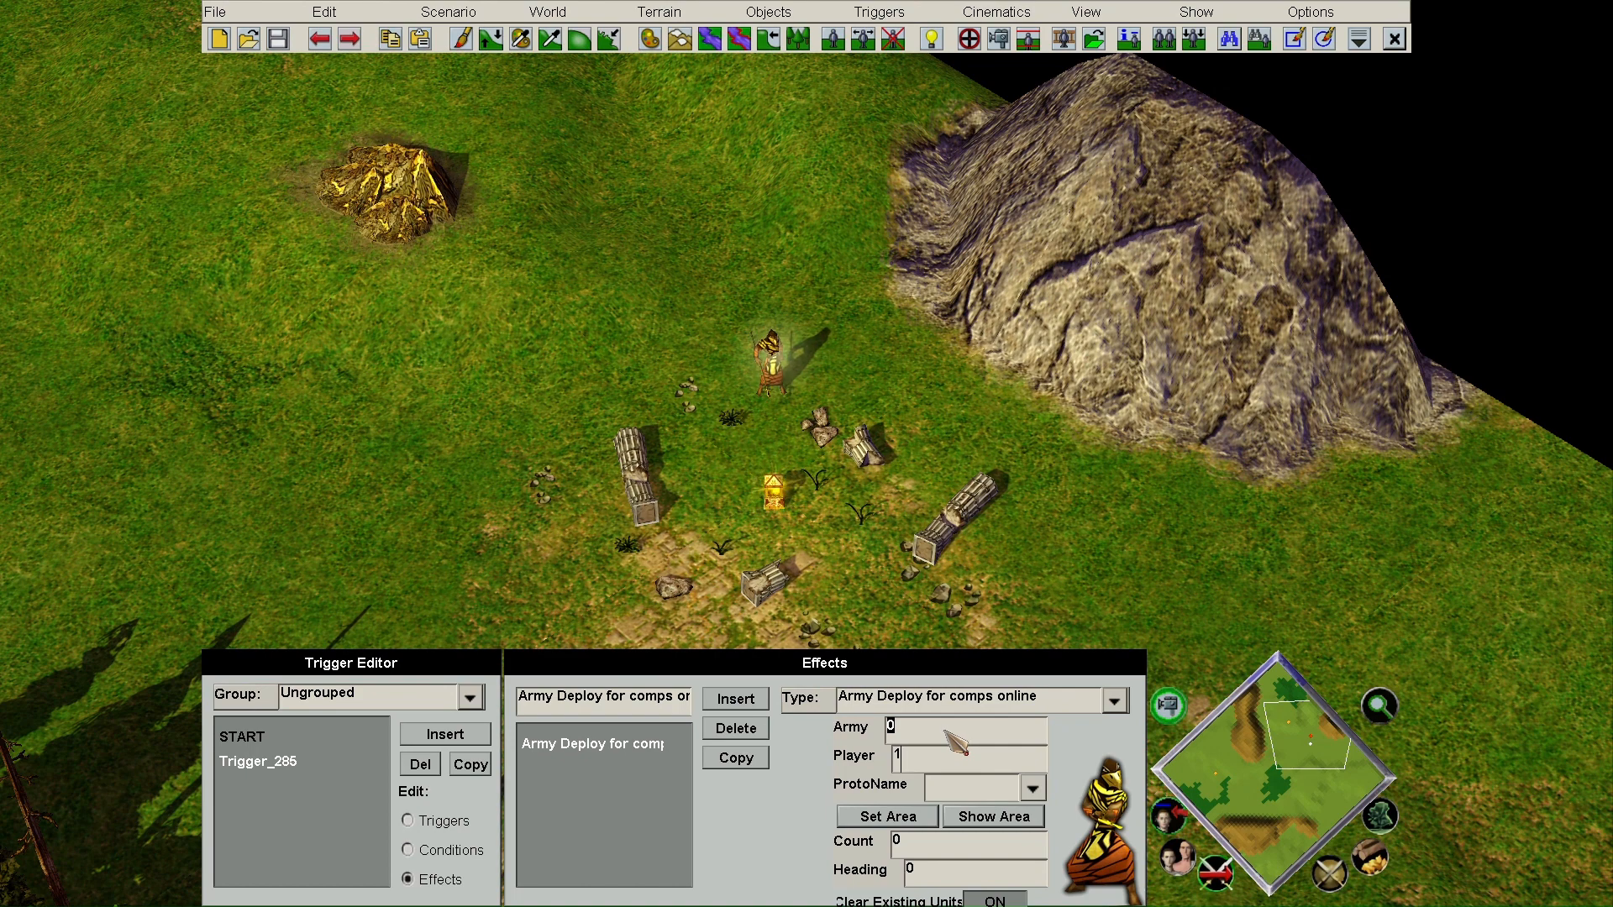
left_click(946, 793)
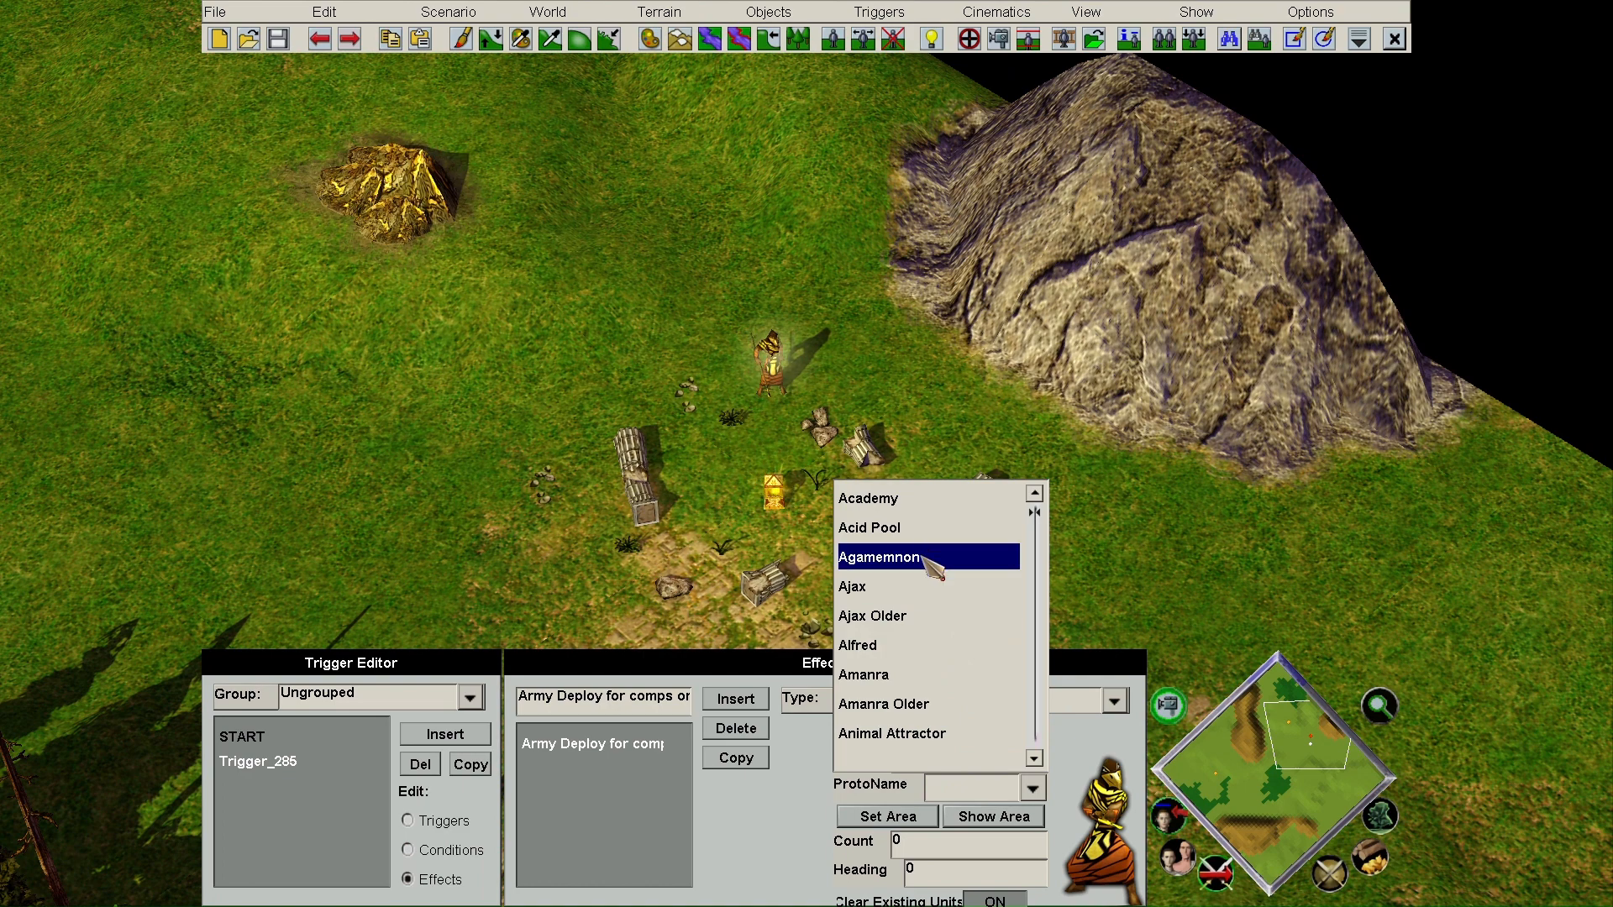
scroll(937, 586, "down", 15)
scroll(925, 605, "down", 8)
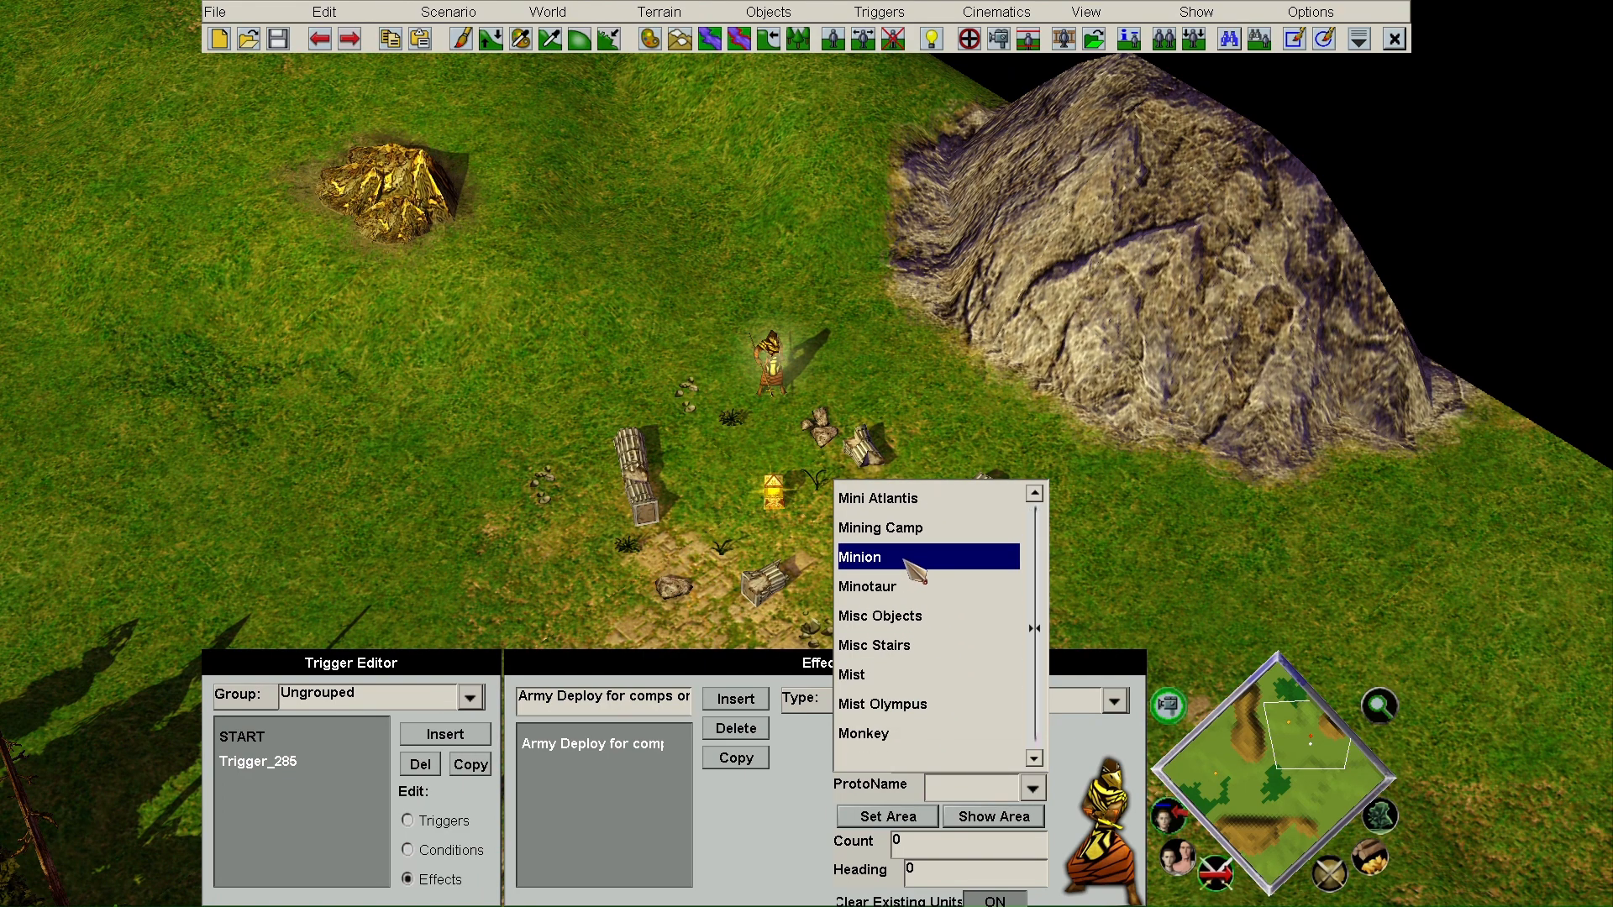
scroll(918, 586, "up", 5)
left_click(919, 588)
left_click(887, 814)
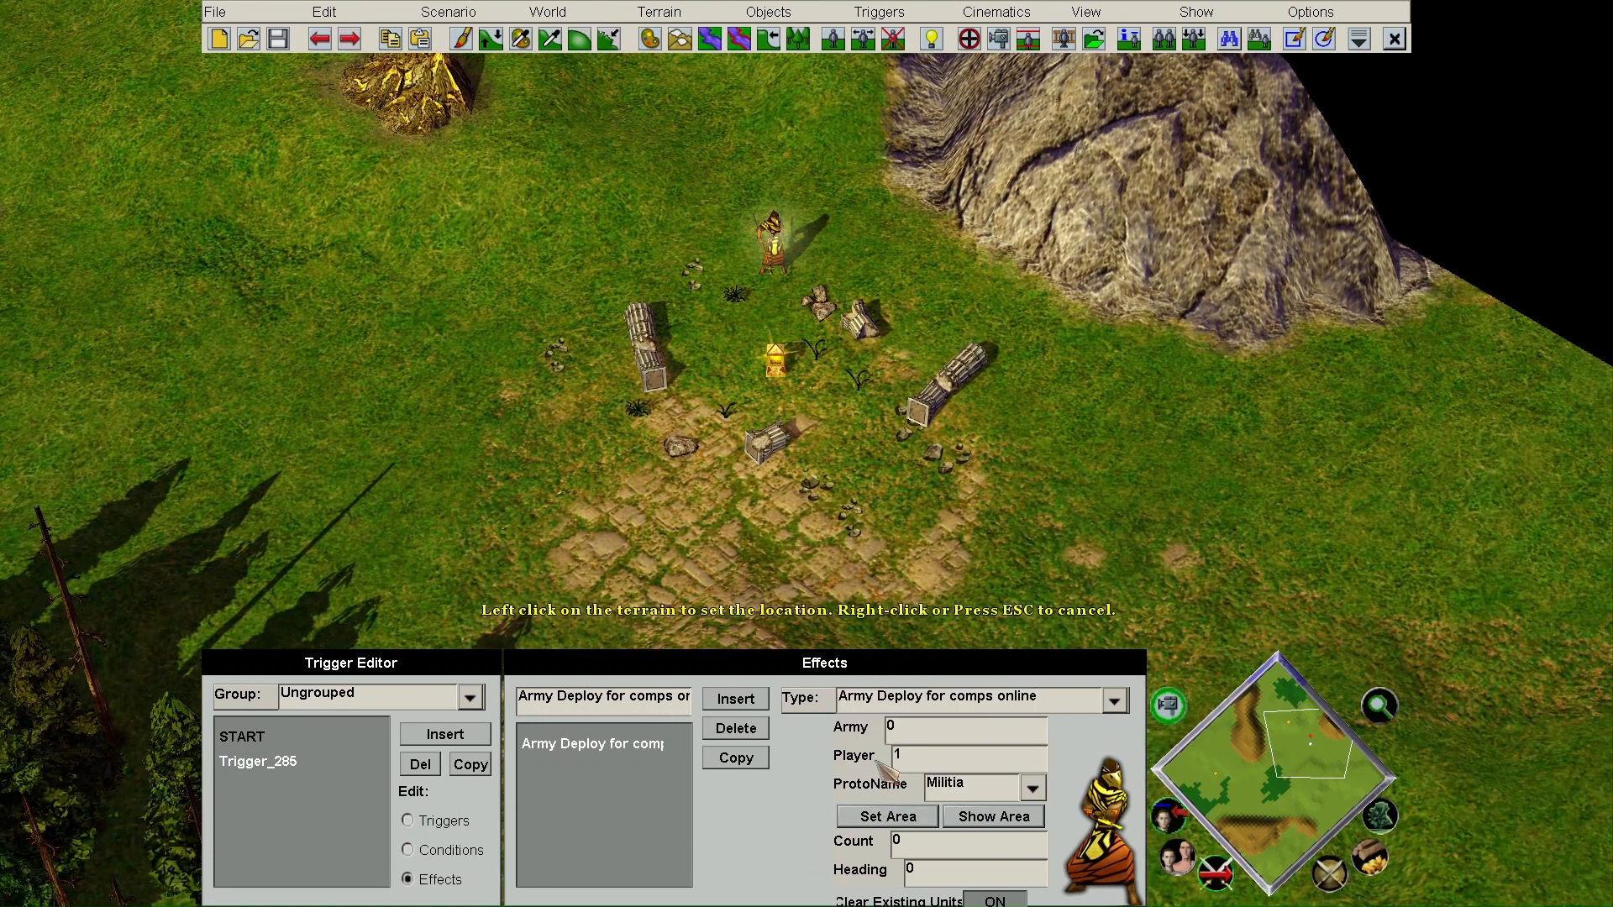
left_click(788, 538)
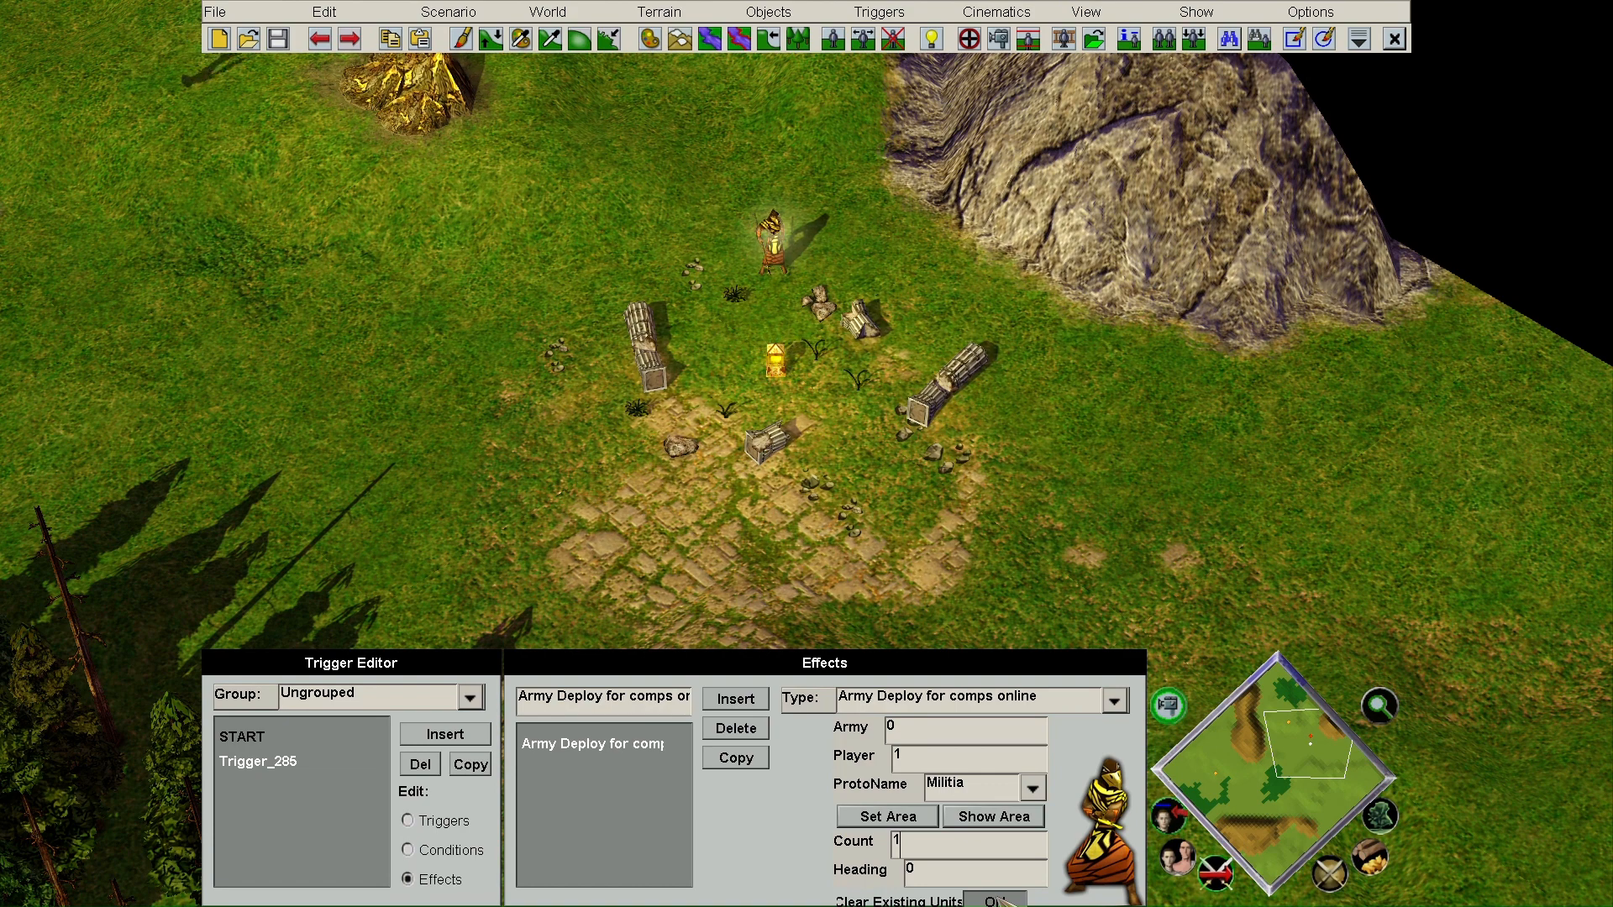
- Add an Army Move for comps online effect targeting the open grass left of the ruins, and set the trigger's priority to High
left_click(735, 699)
left_click(923, 699)
scroll(924, 614, "down", 2)
scroll(923, 615, "down", 8)
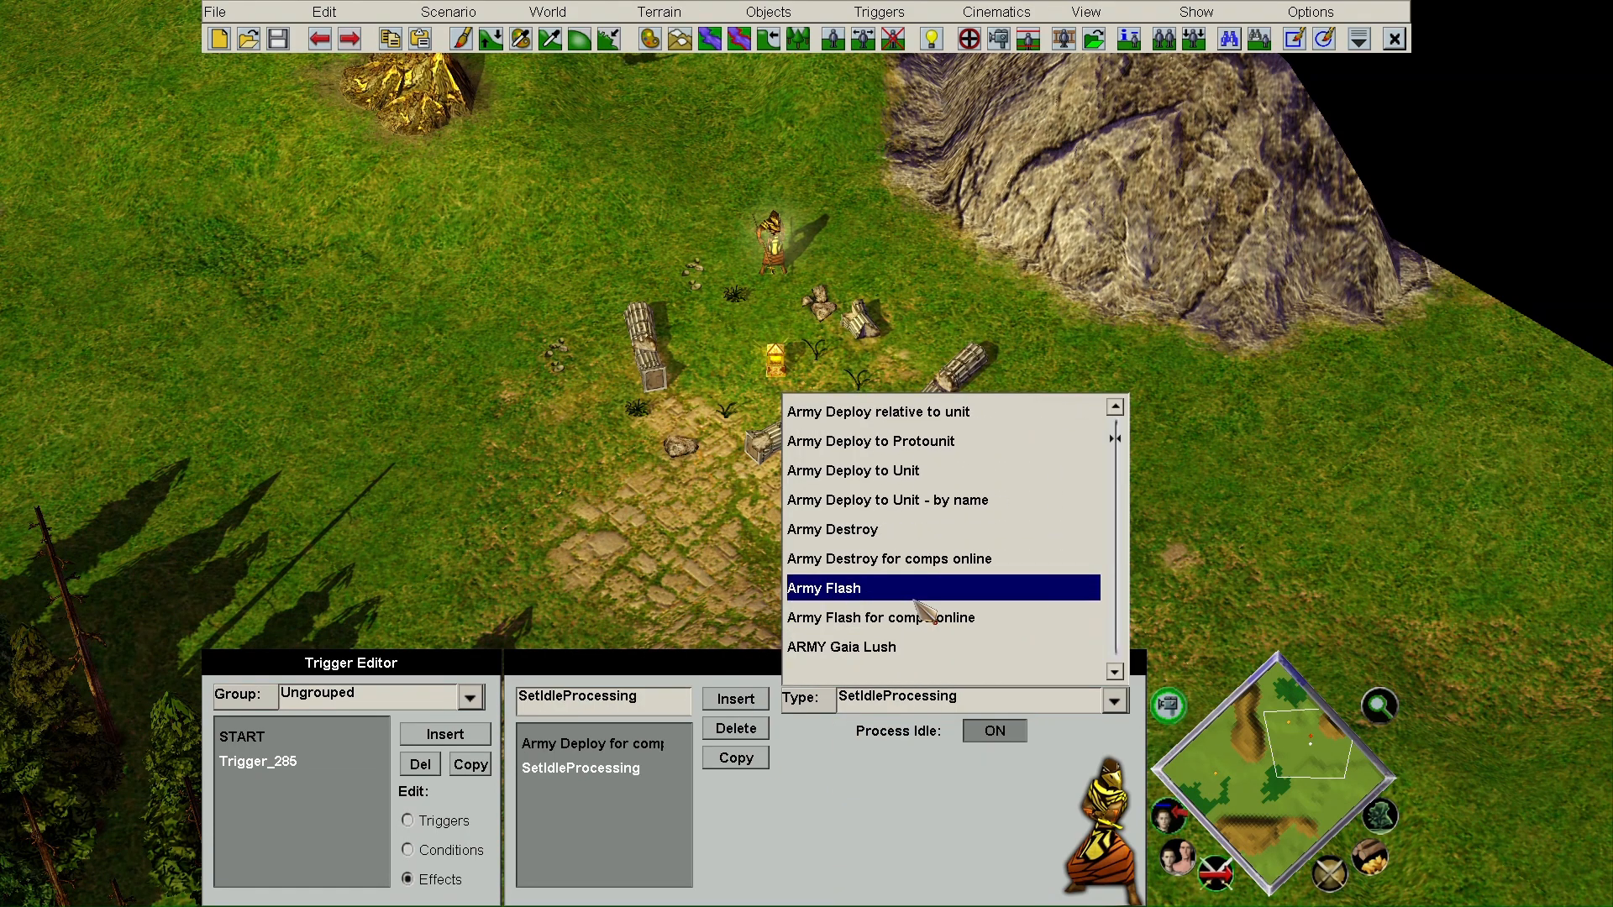
left_click(956, 472)
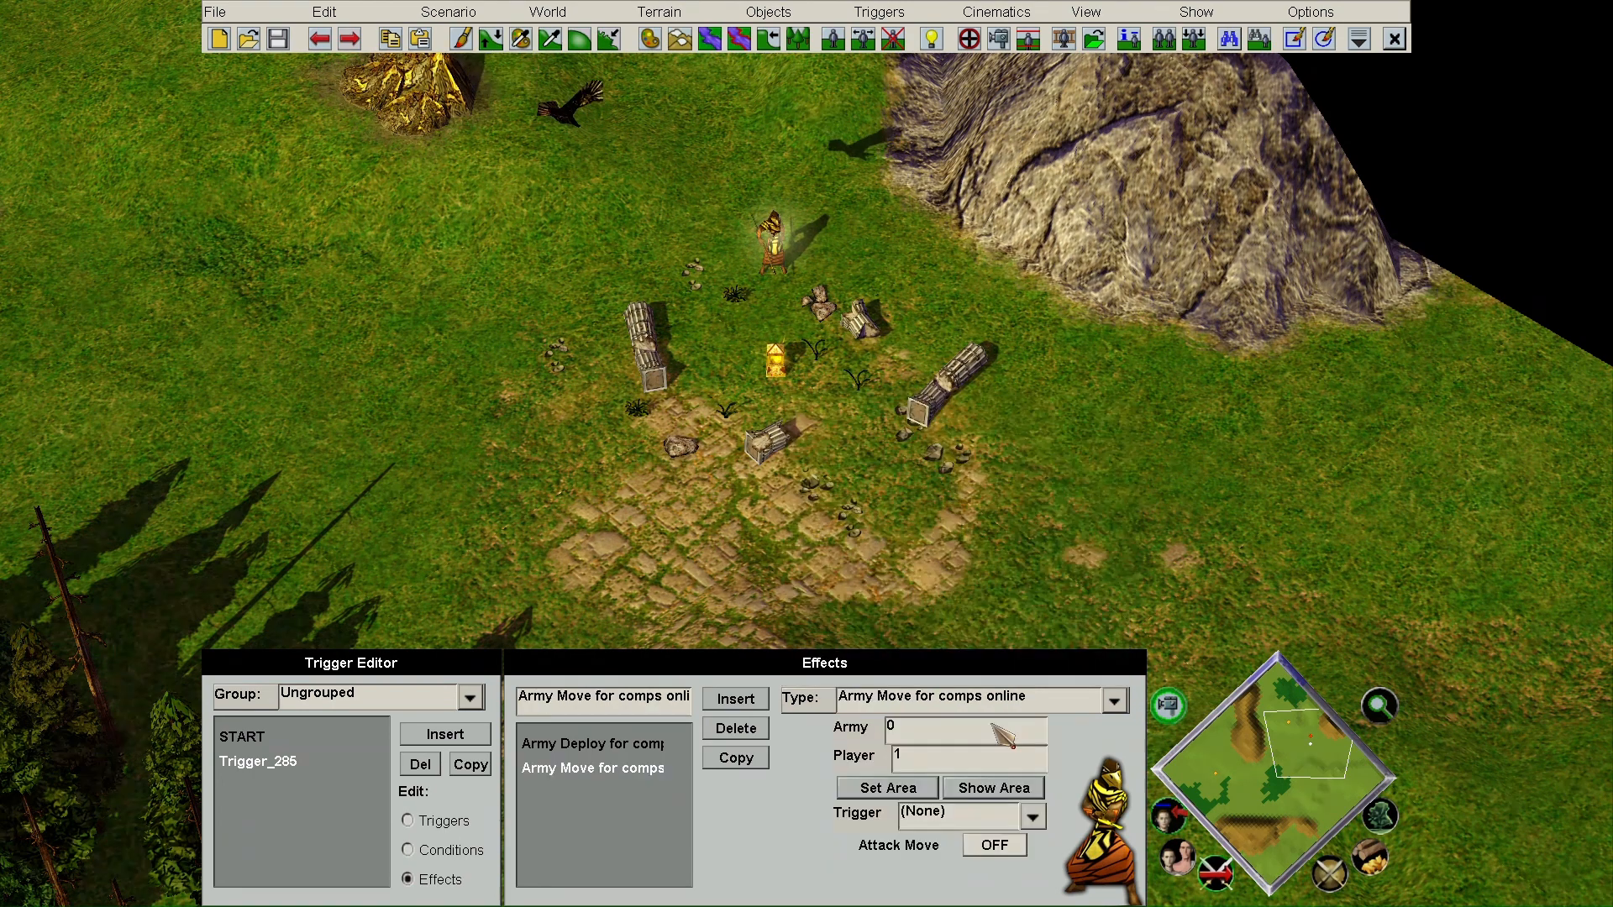
left_click(599, 744)
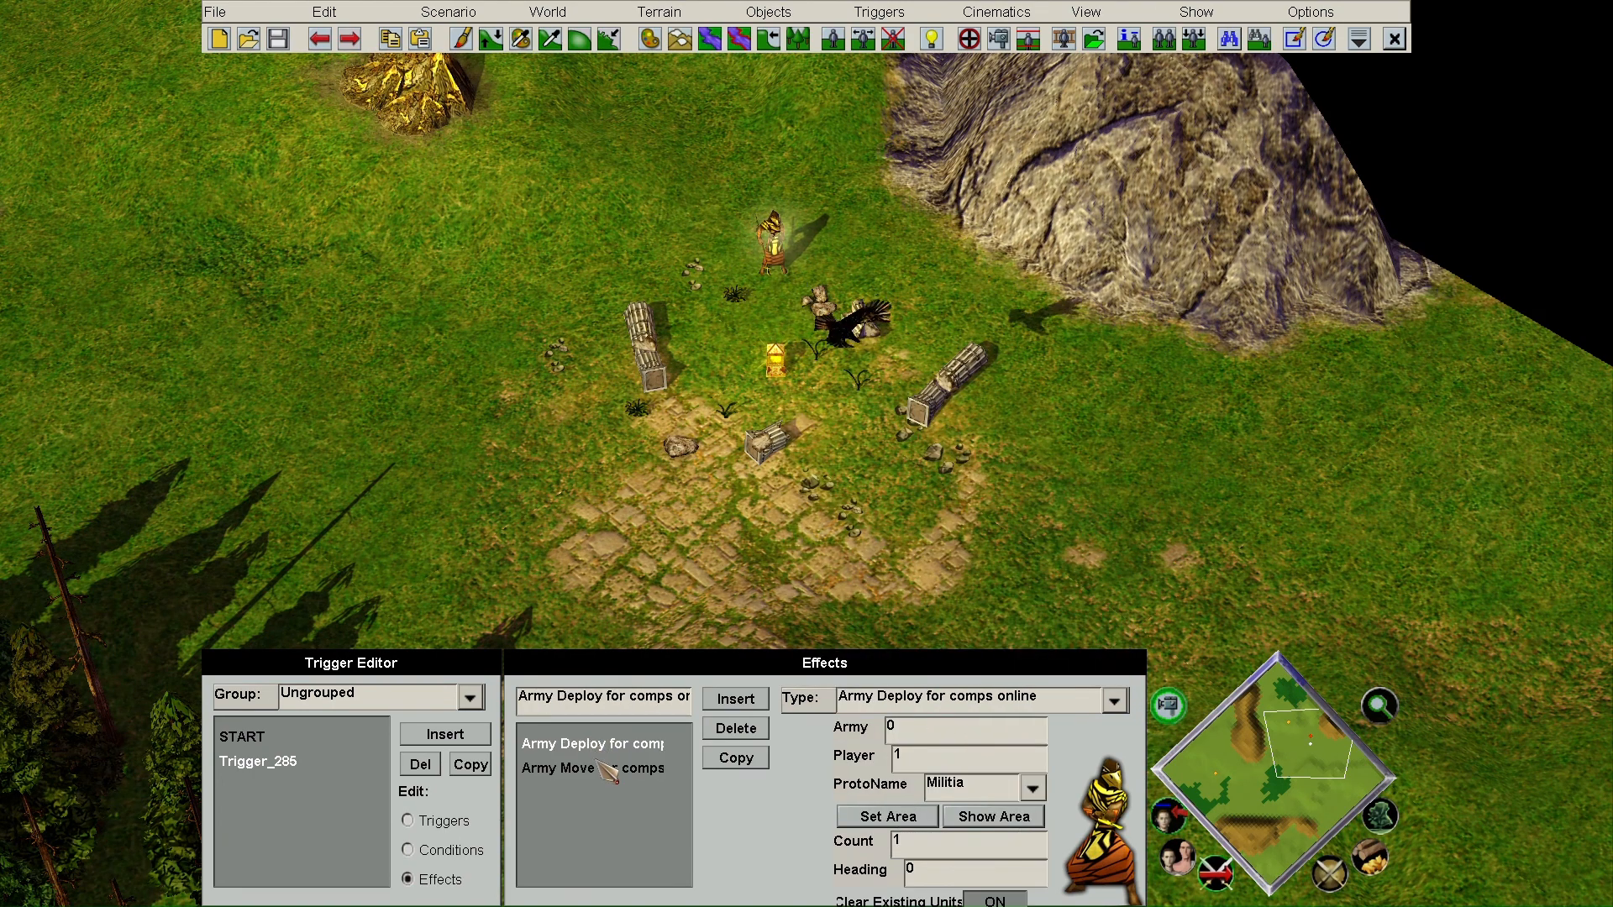
left_click(588, 767)
left_click(906, 796)
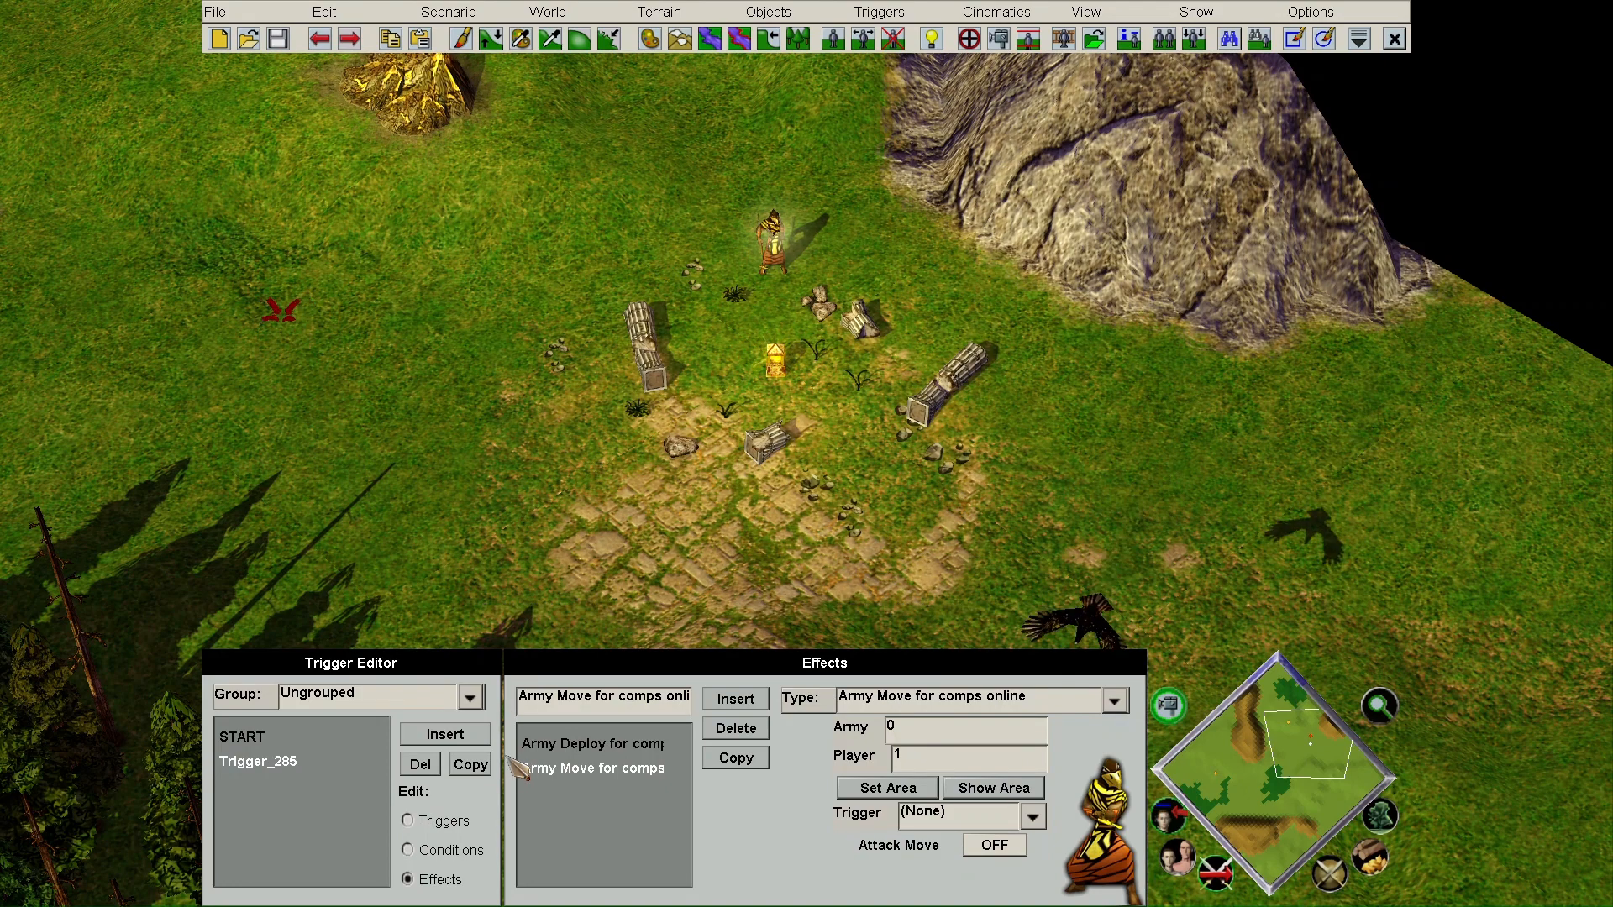
left_click(467, 821)
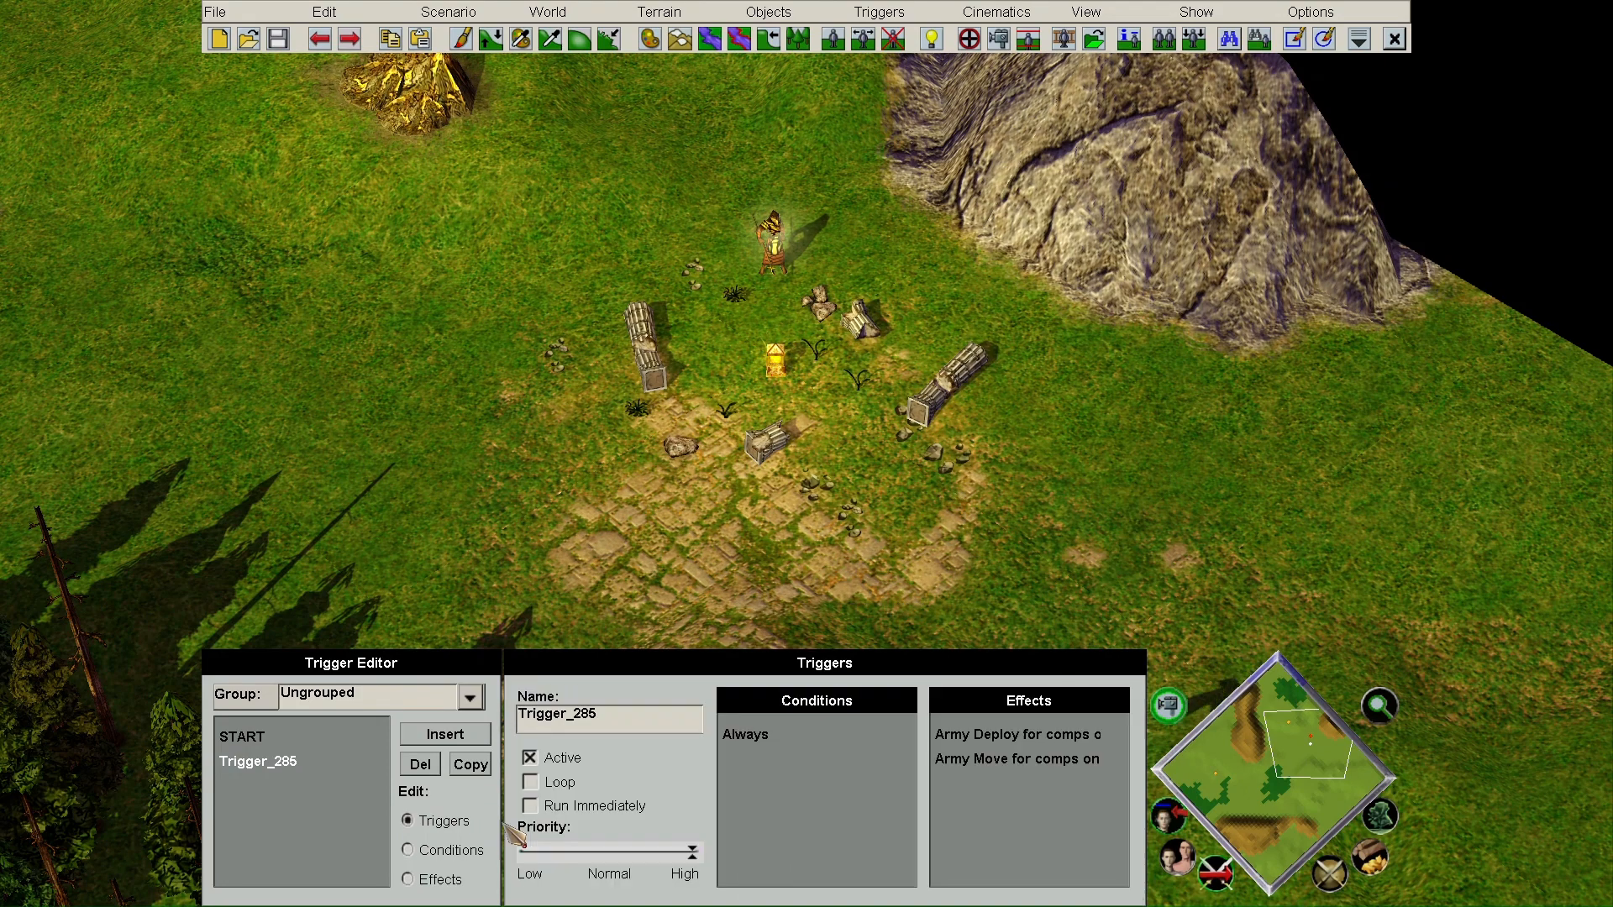
- Playtest the scenario, select the moving Militia, and quit back to the editor
left_click(448, 12)
left_click(495, 118)
left_click(769, 413)
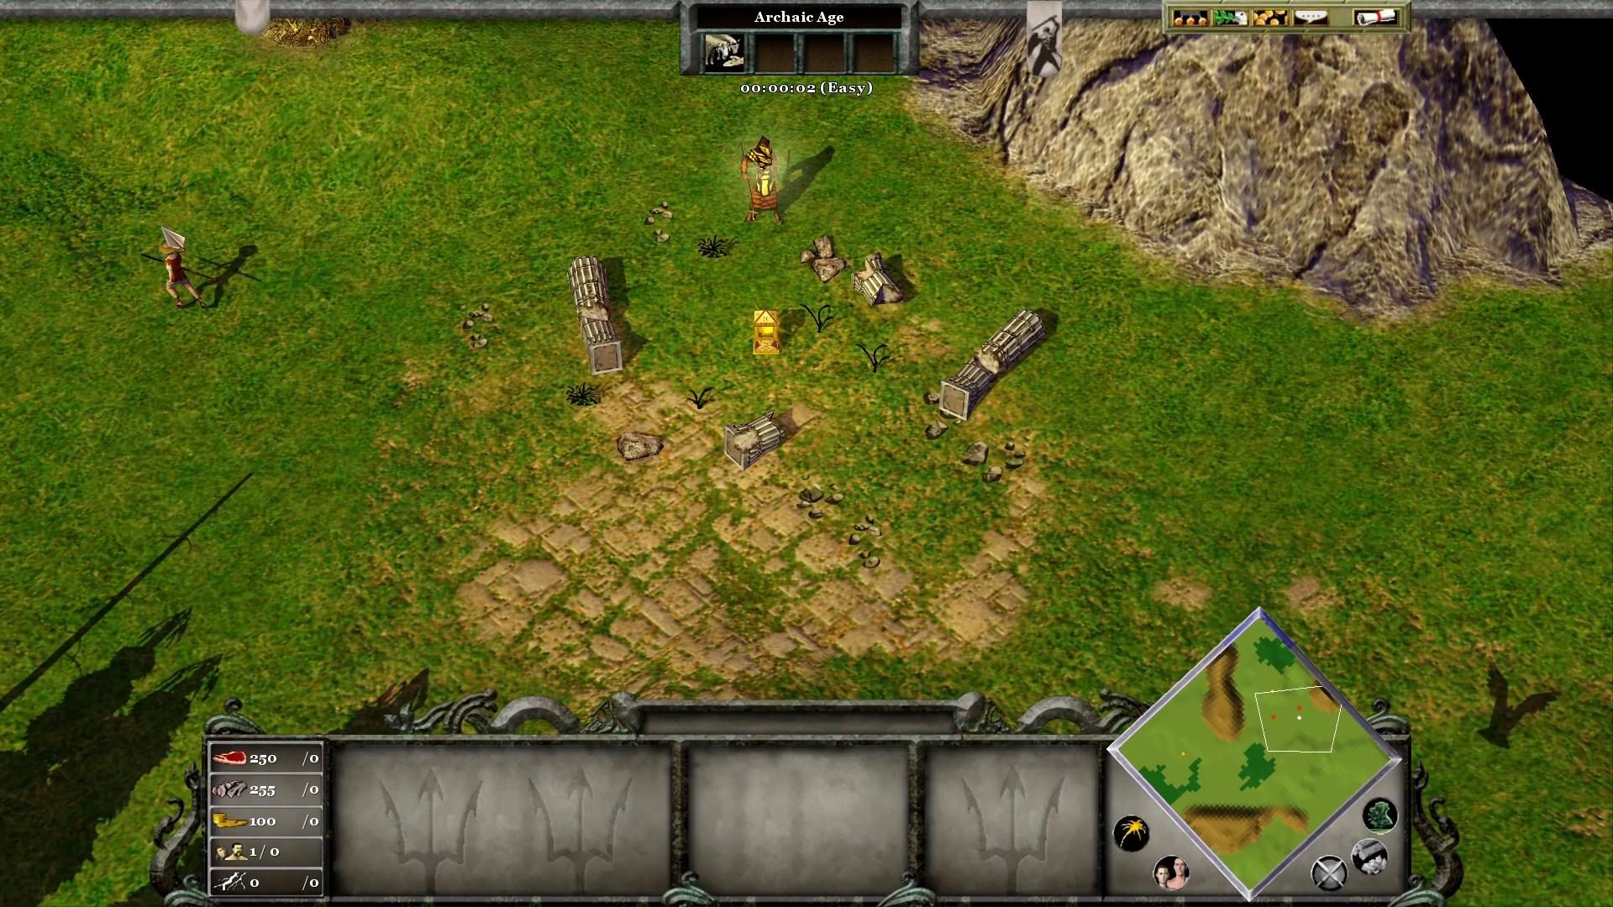
left_click(144, 265)
key("Escape")
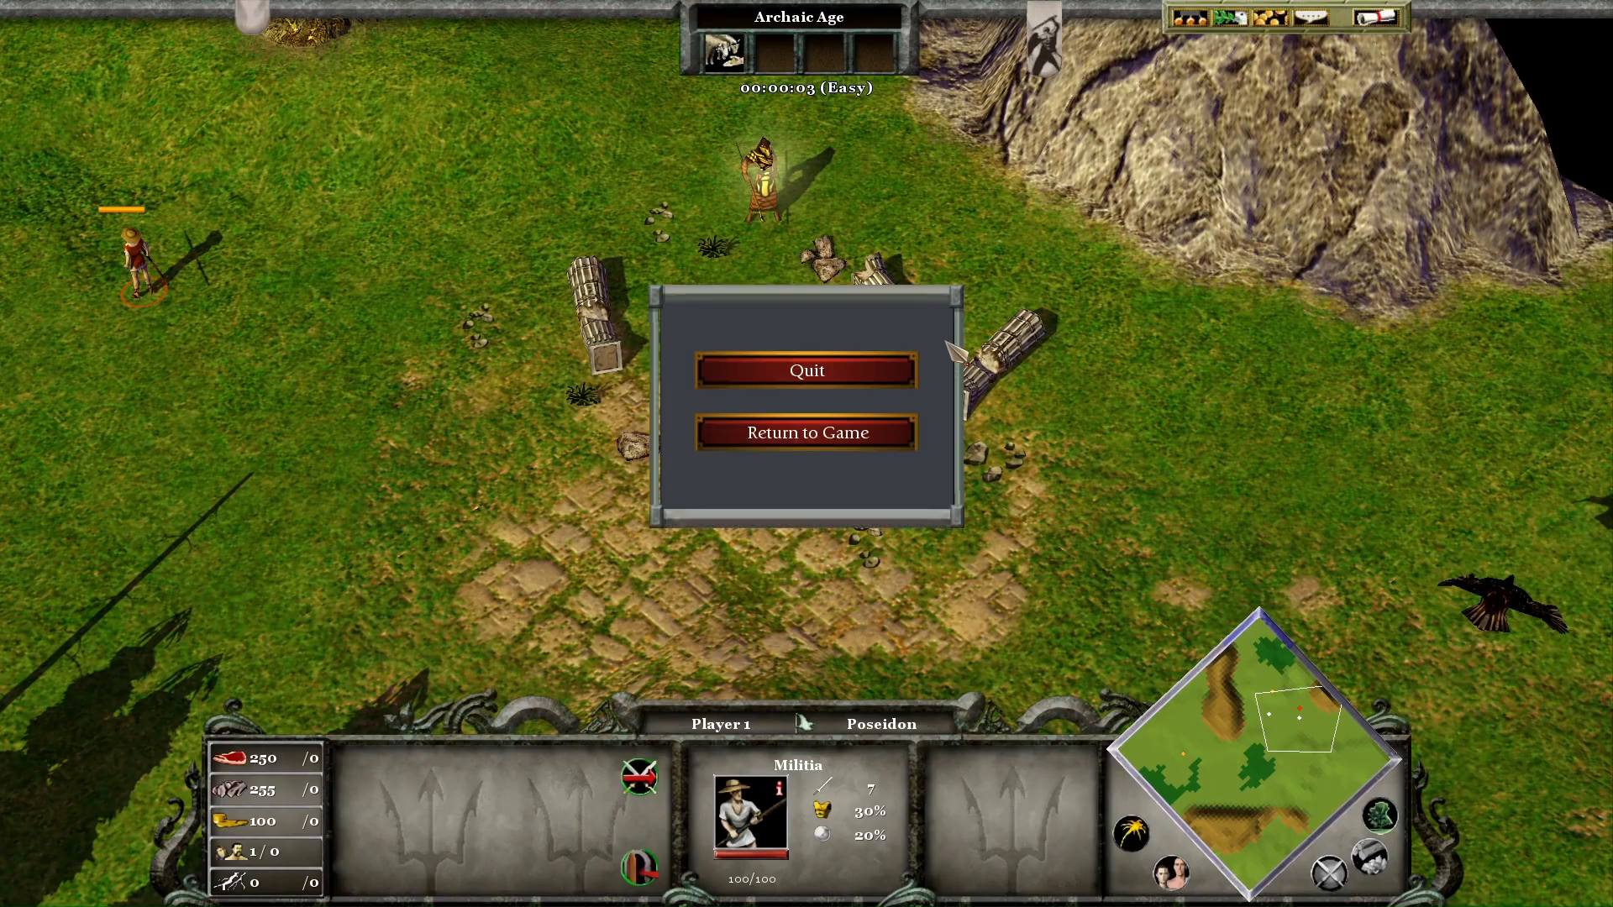
left_click(803, 370)
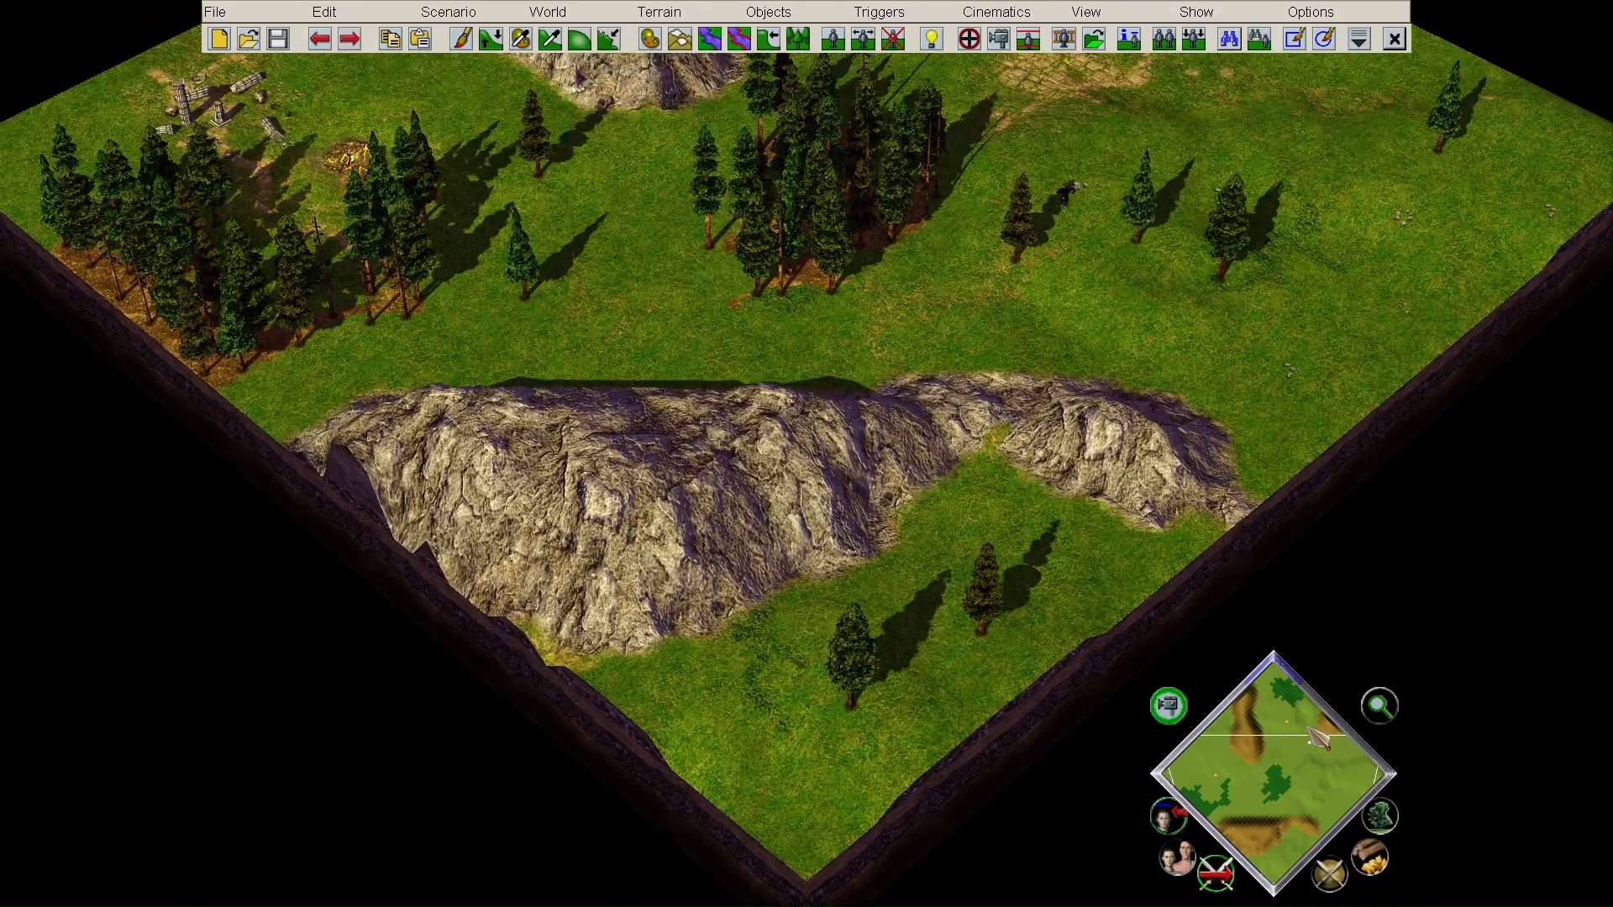
- Reopen the new trigger's effects, delete the Army Move effect and duplicate the Army Deploy effect
left_click(1312, 734)
scroll(1114, 290, "up", 3)
left_click(968, 39)
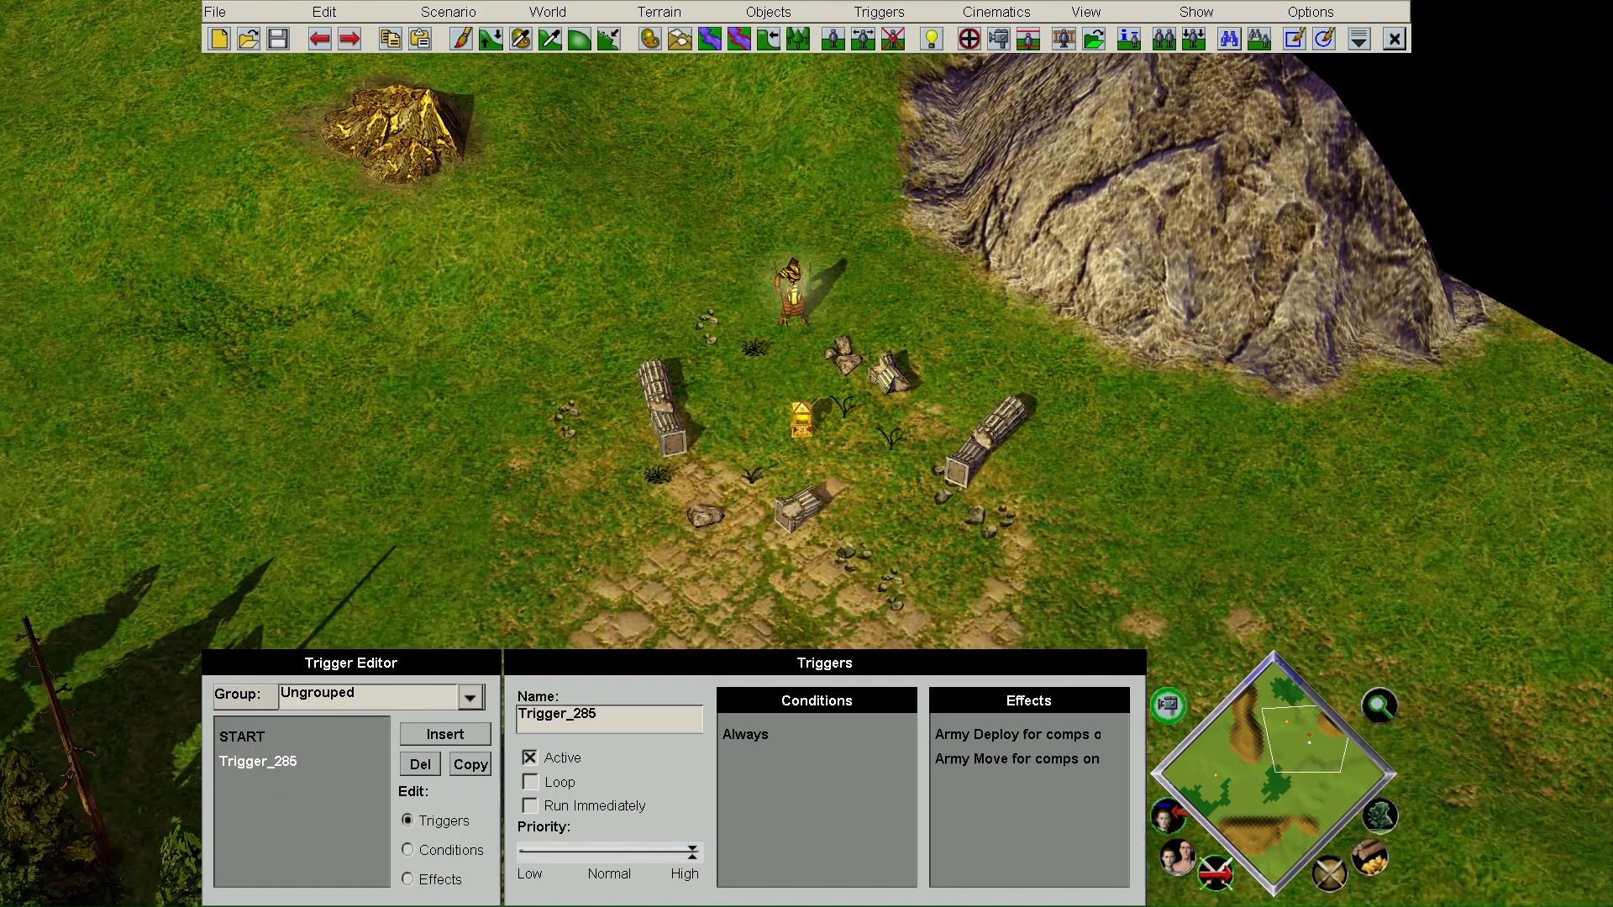
left_click(409, 879)
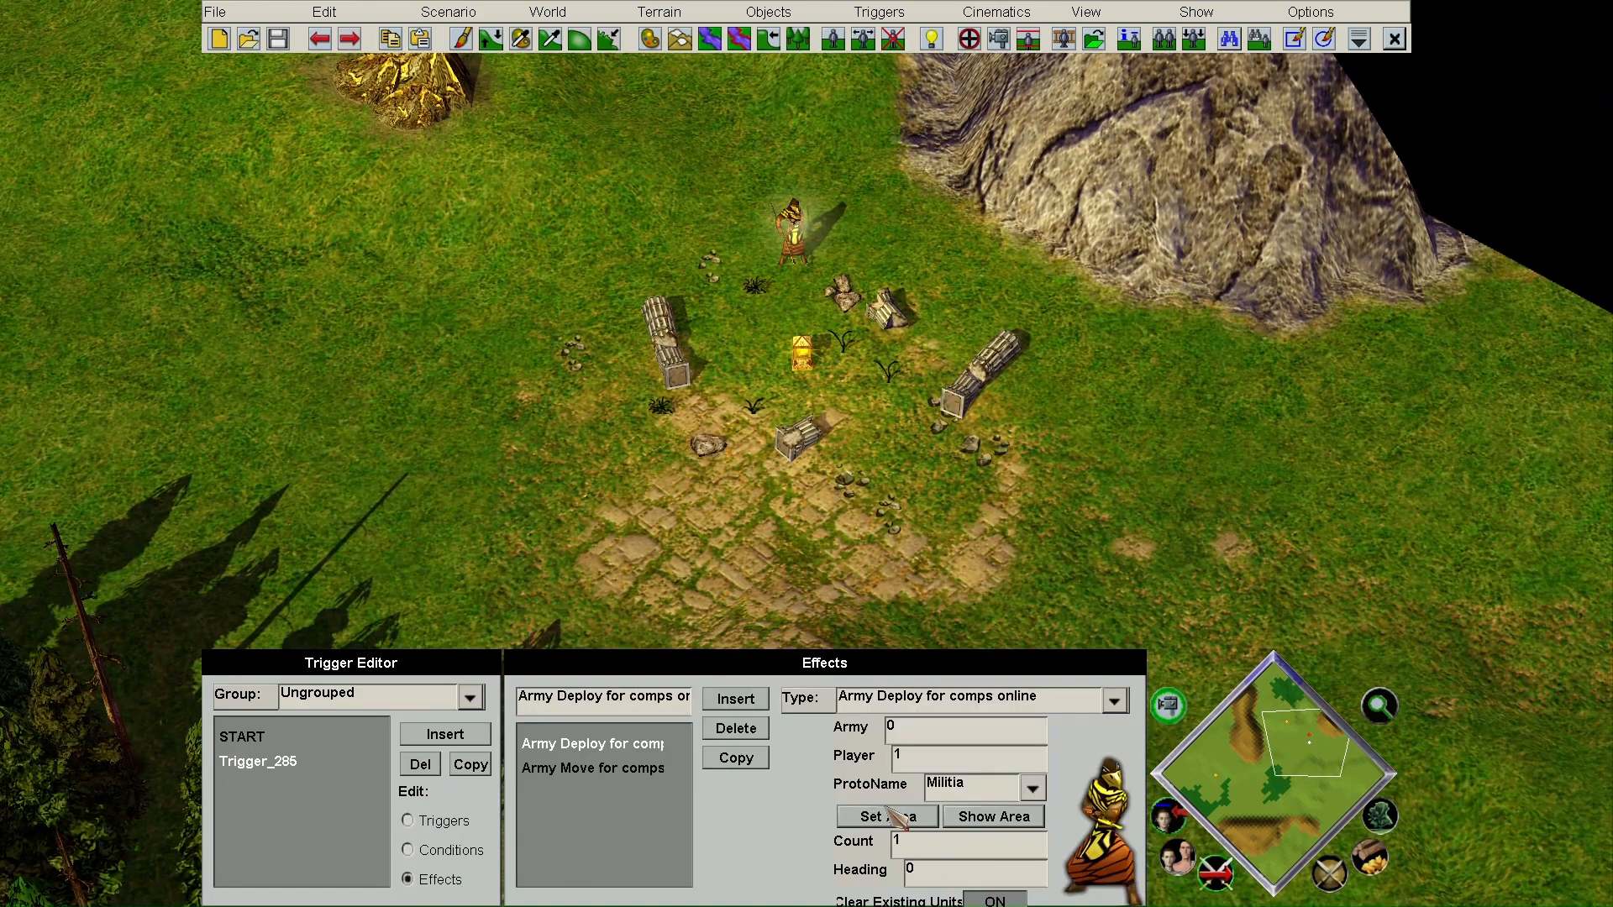
left_click(655, 771)
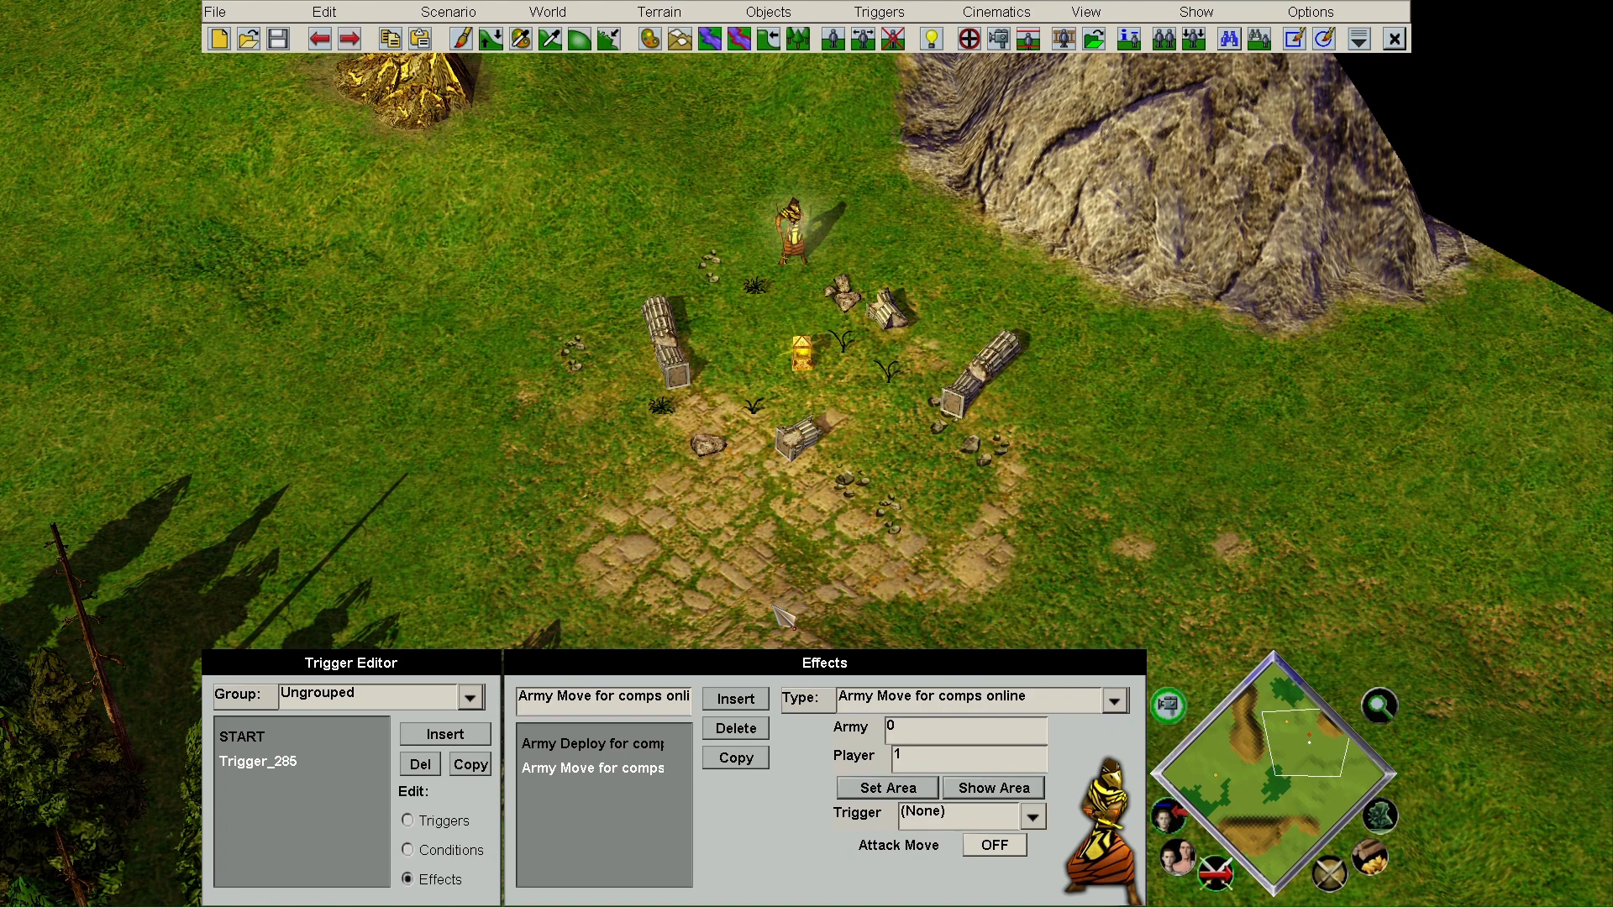
left_click(627, 745)
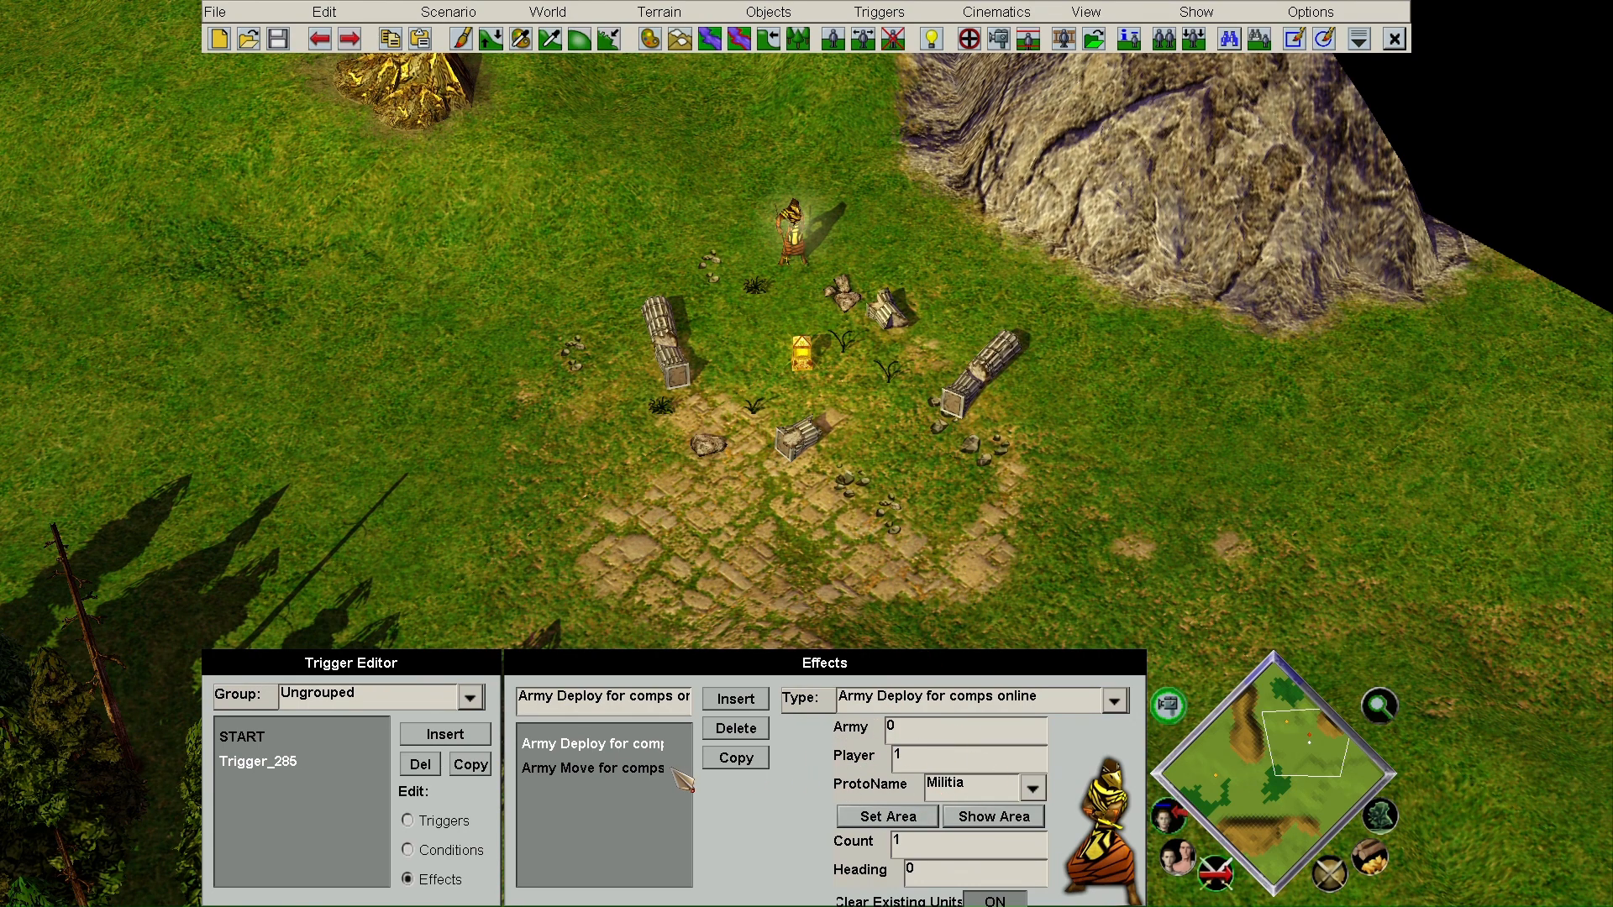
left_click(724, 729)
left_click(729, 759)
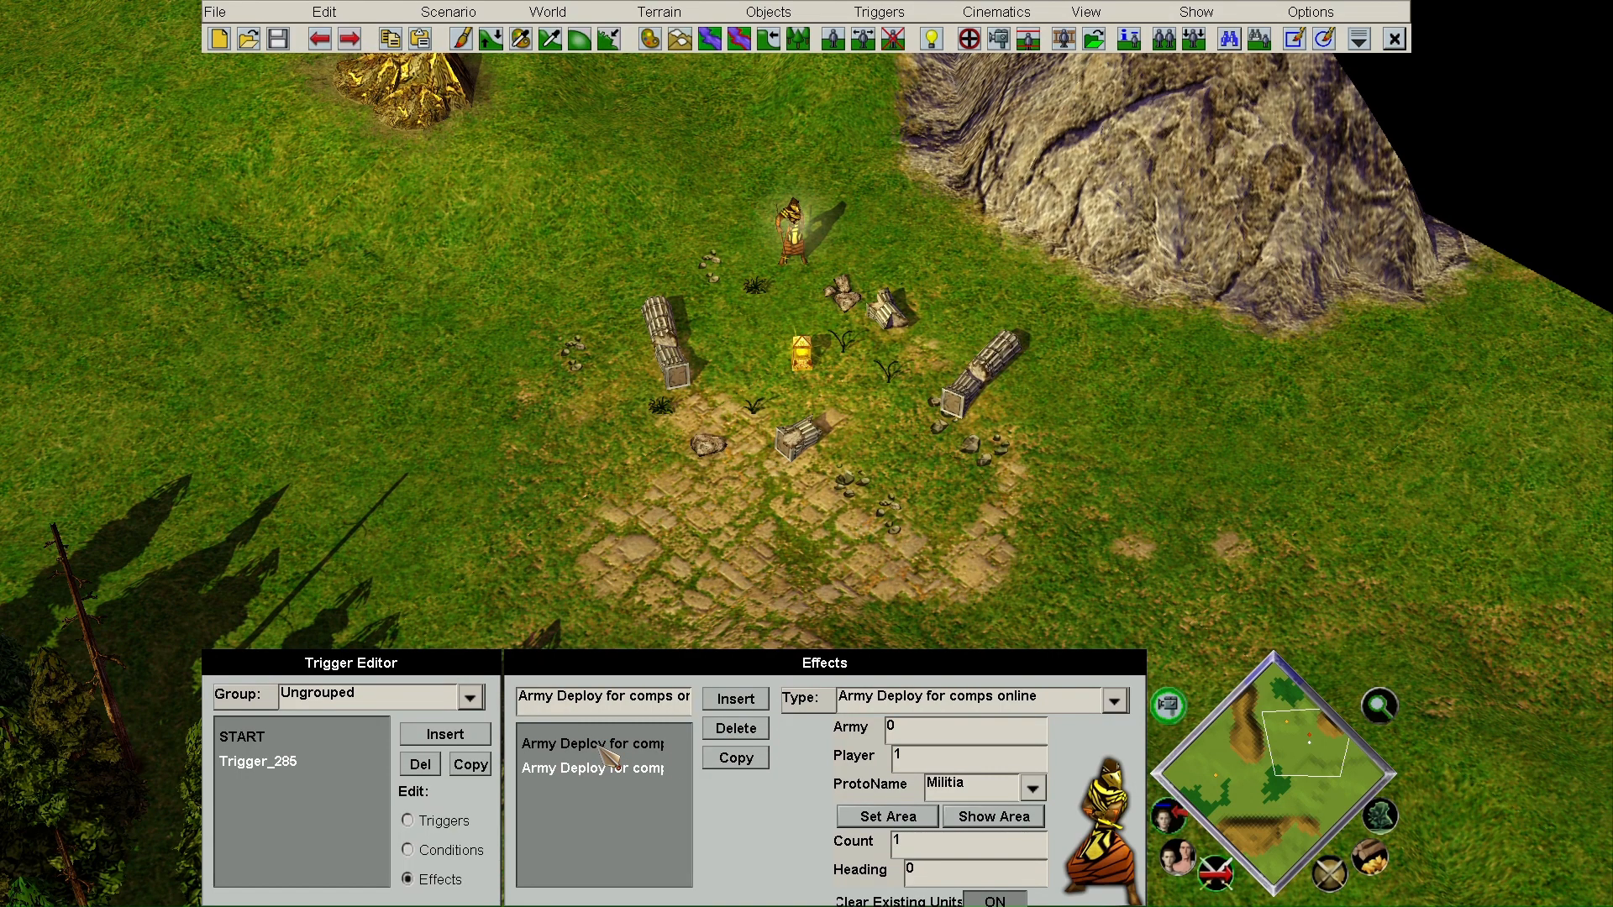
left_click(979, 899)
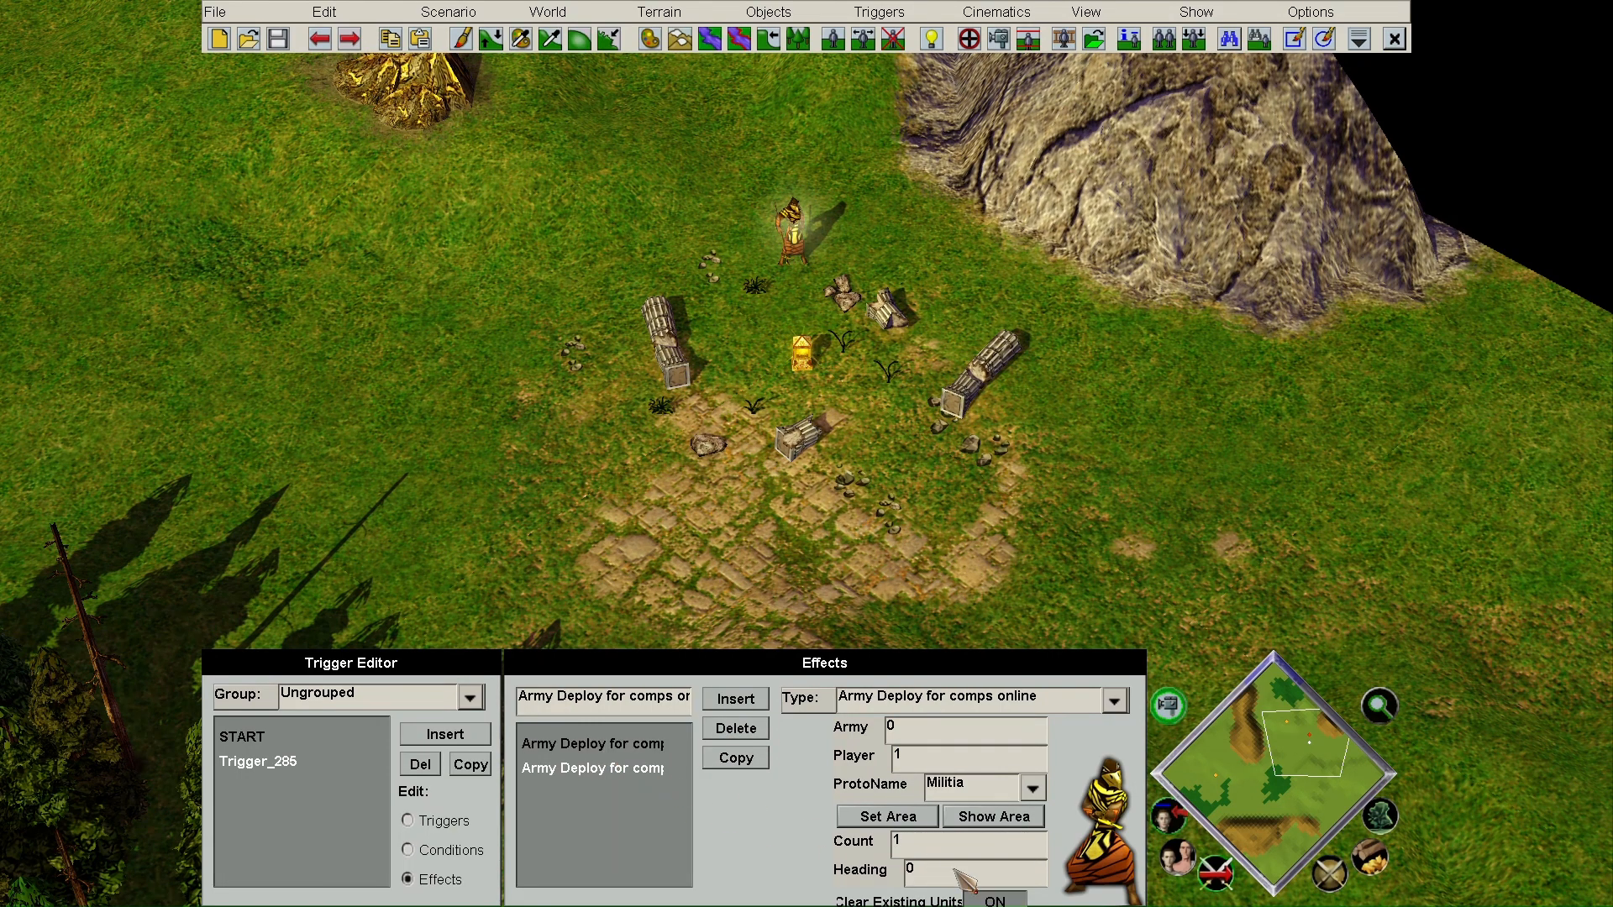
- Add an Army Move for comps online effect after both deploy effects, with its area on the grass just left of the ruins
left_click(736, 699)
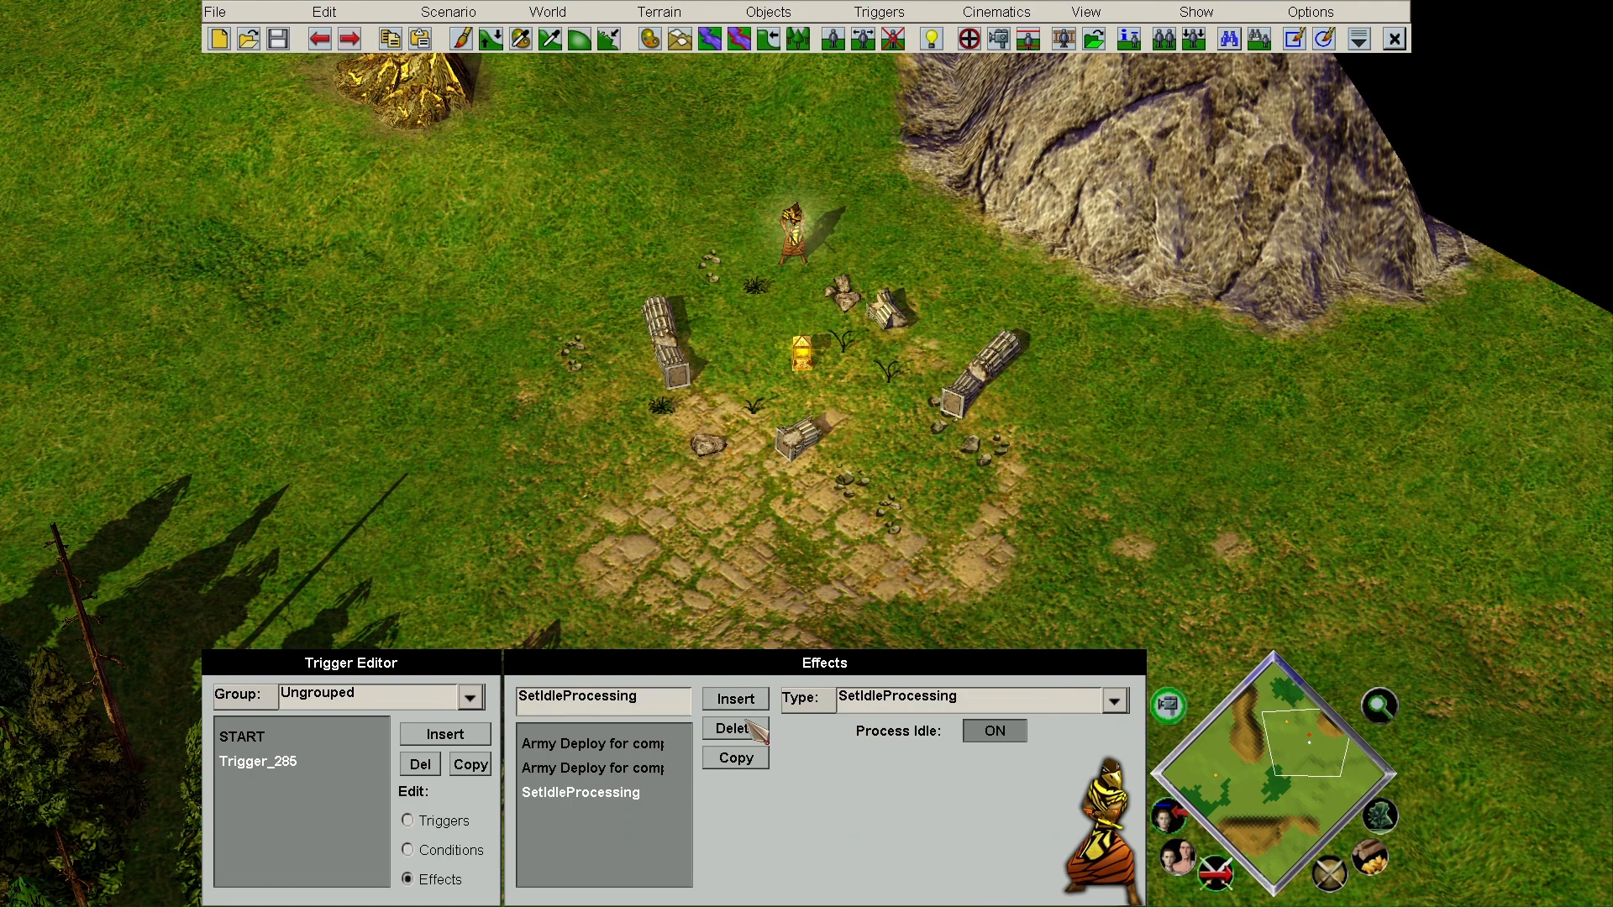
left_click(898, 704)
scroll(920, 569, "down", 15)
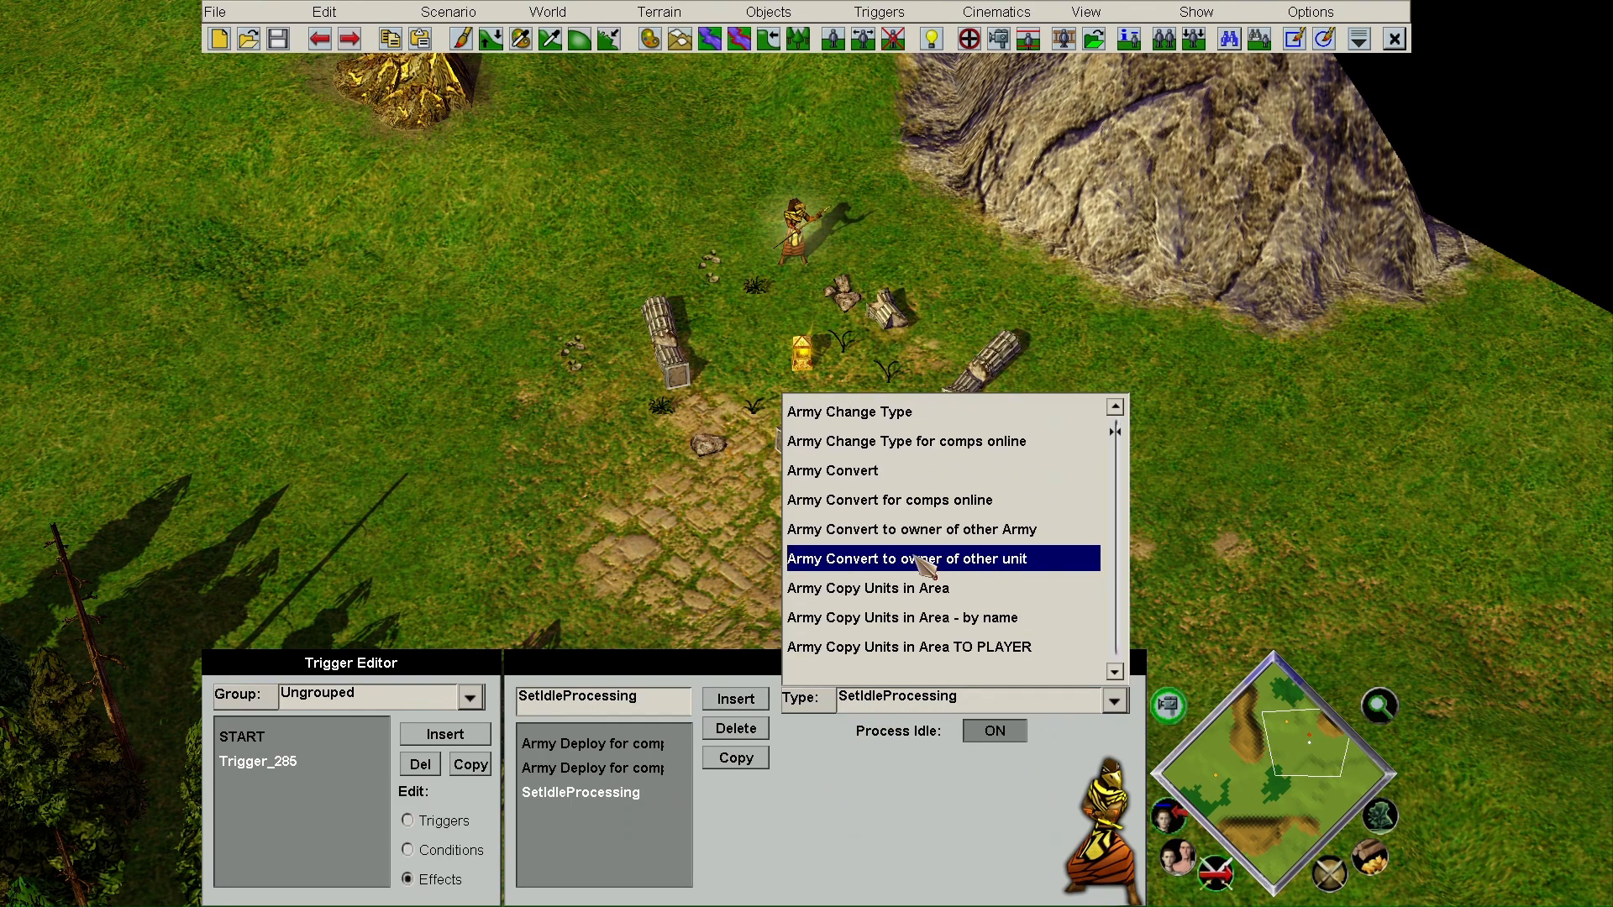
scroll(930, 552, "down", 8)
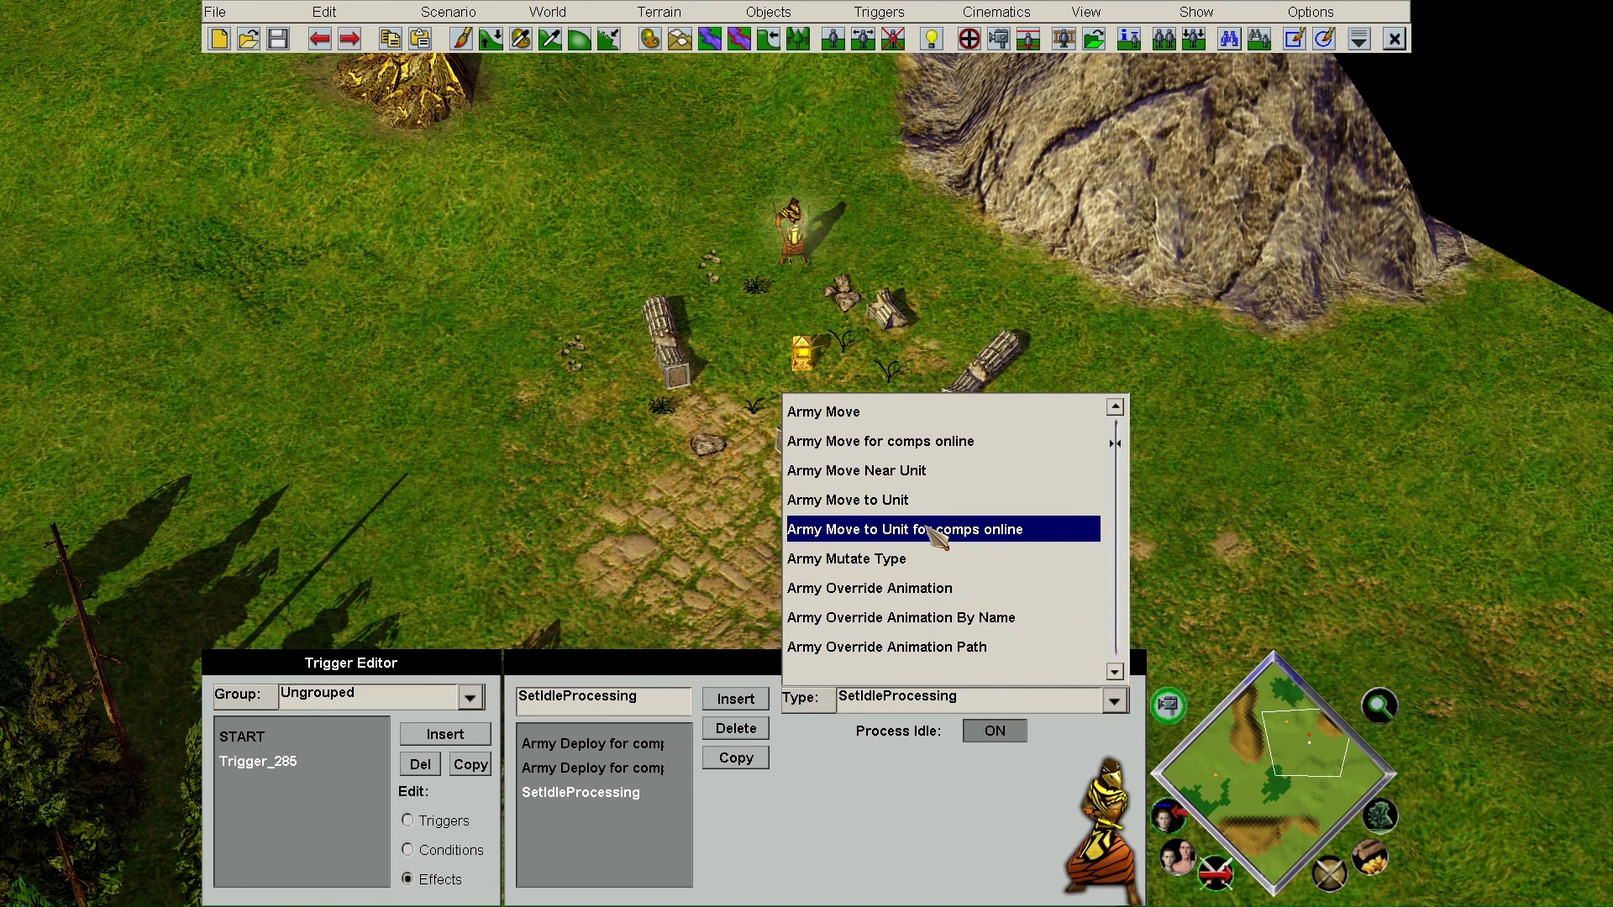
left_click(928, 445)
left_click(888, 788)
left_click(462, 374)
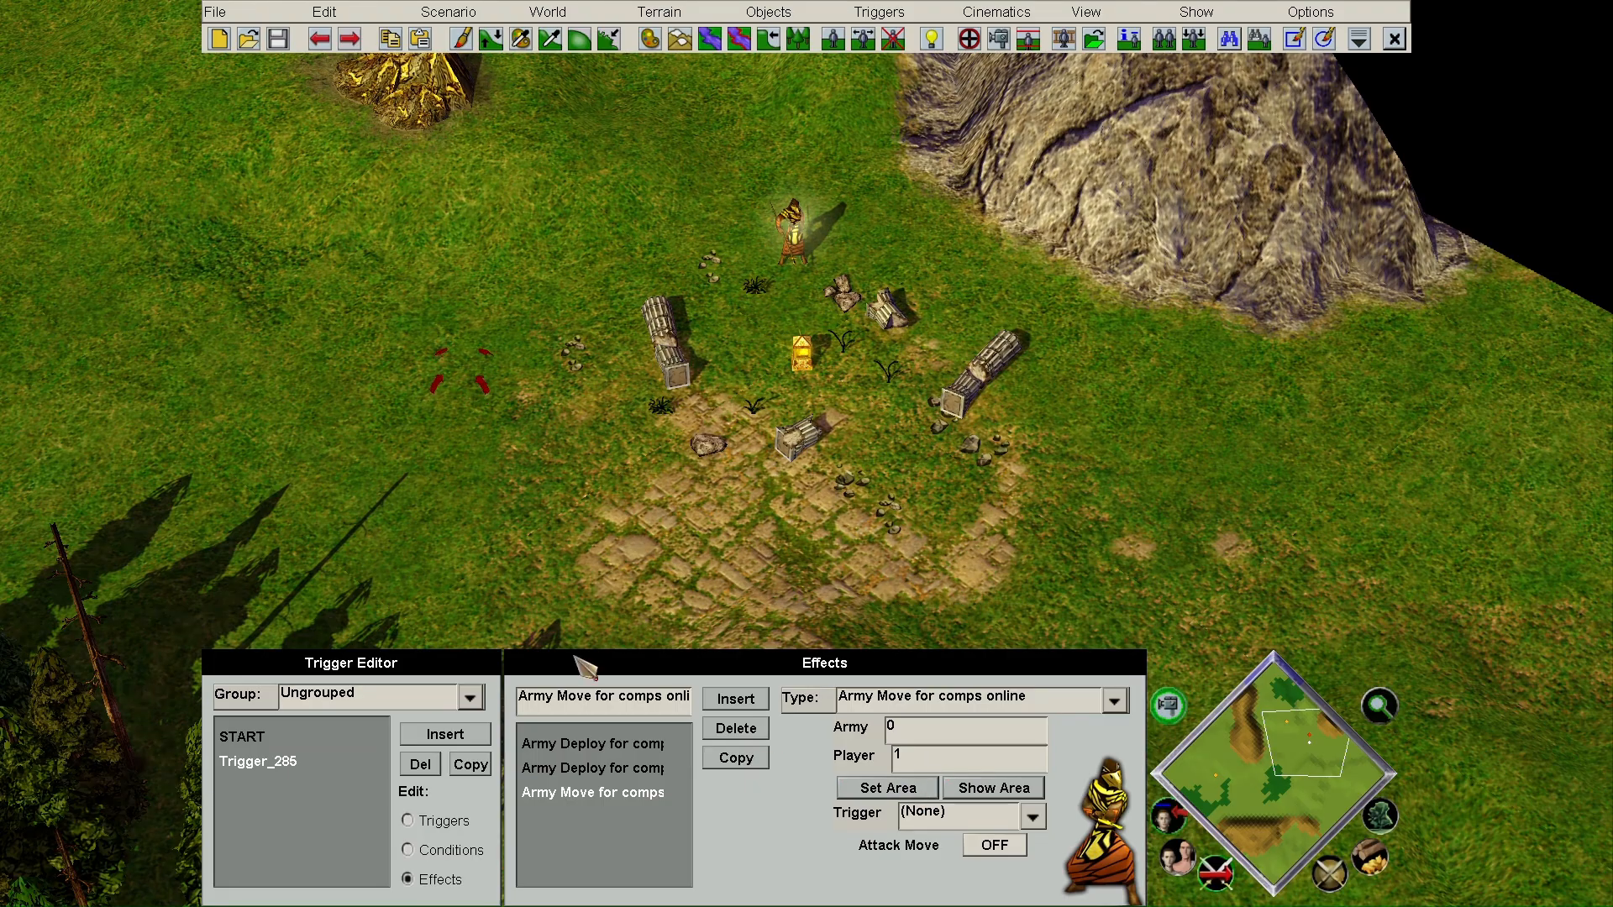
- Playtest the scenario to check the deployed Militia's movement, and quit back to the editor
left_click(454, 12)
left_click(496, 115)
left_click(767, 411)
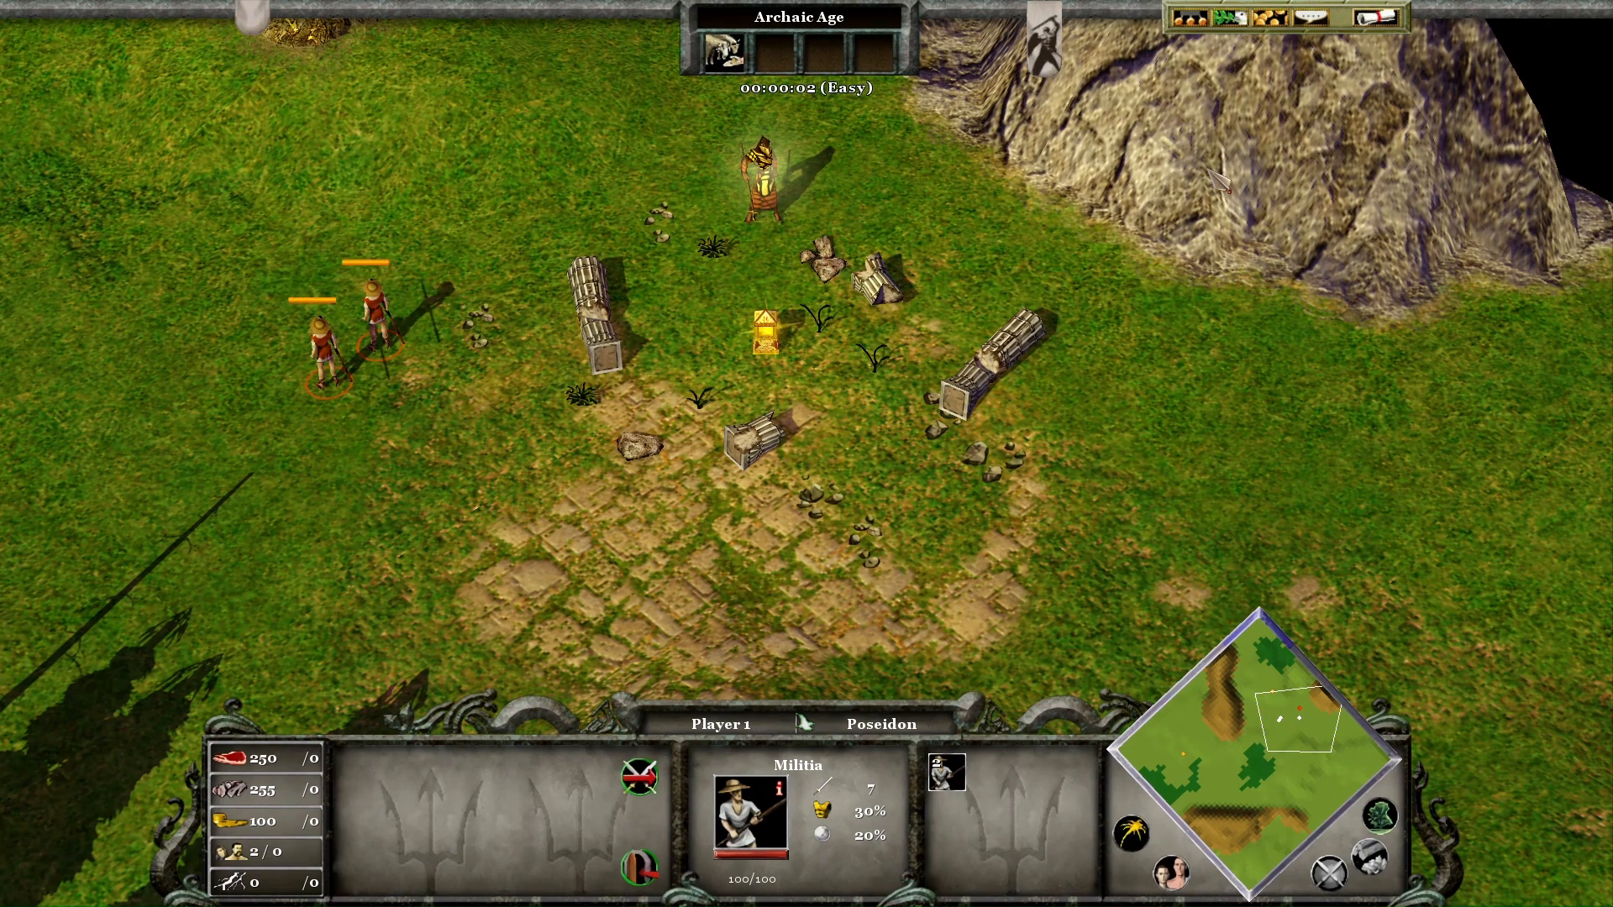
left_click(1374, 16)
left_click(840, 366)
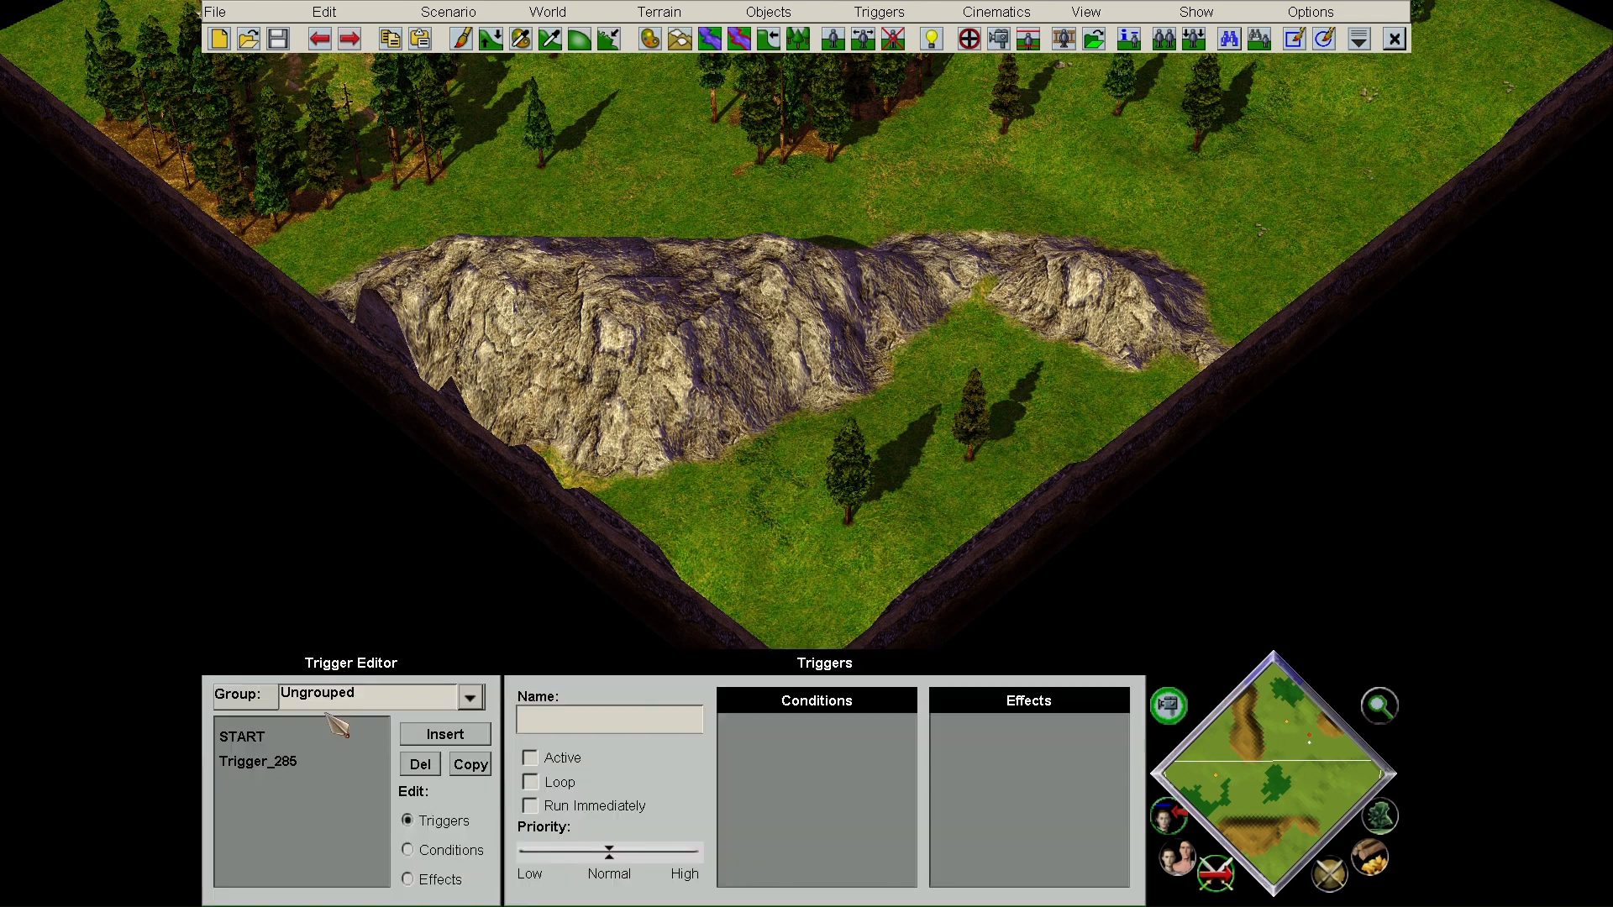
- Examine the settings of Trigger_285's two Army Deploy effects and its Army Move effect
left_click(277, 766)
left_click(446, 878)
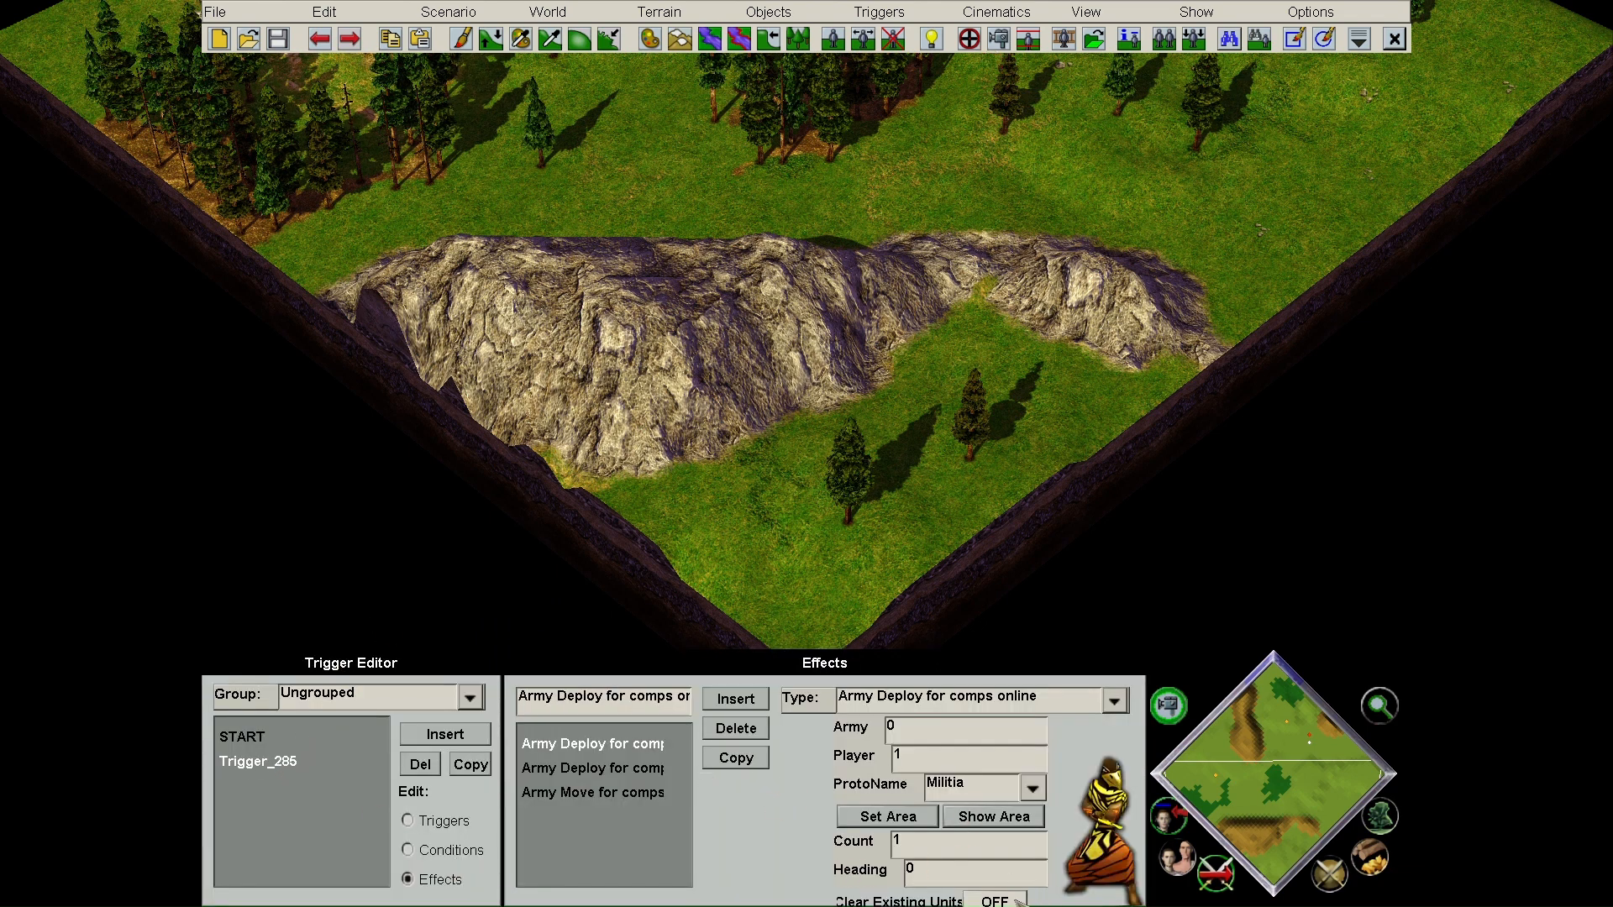
left_click(561, 769)
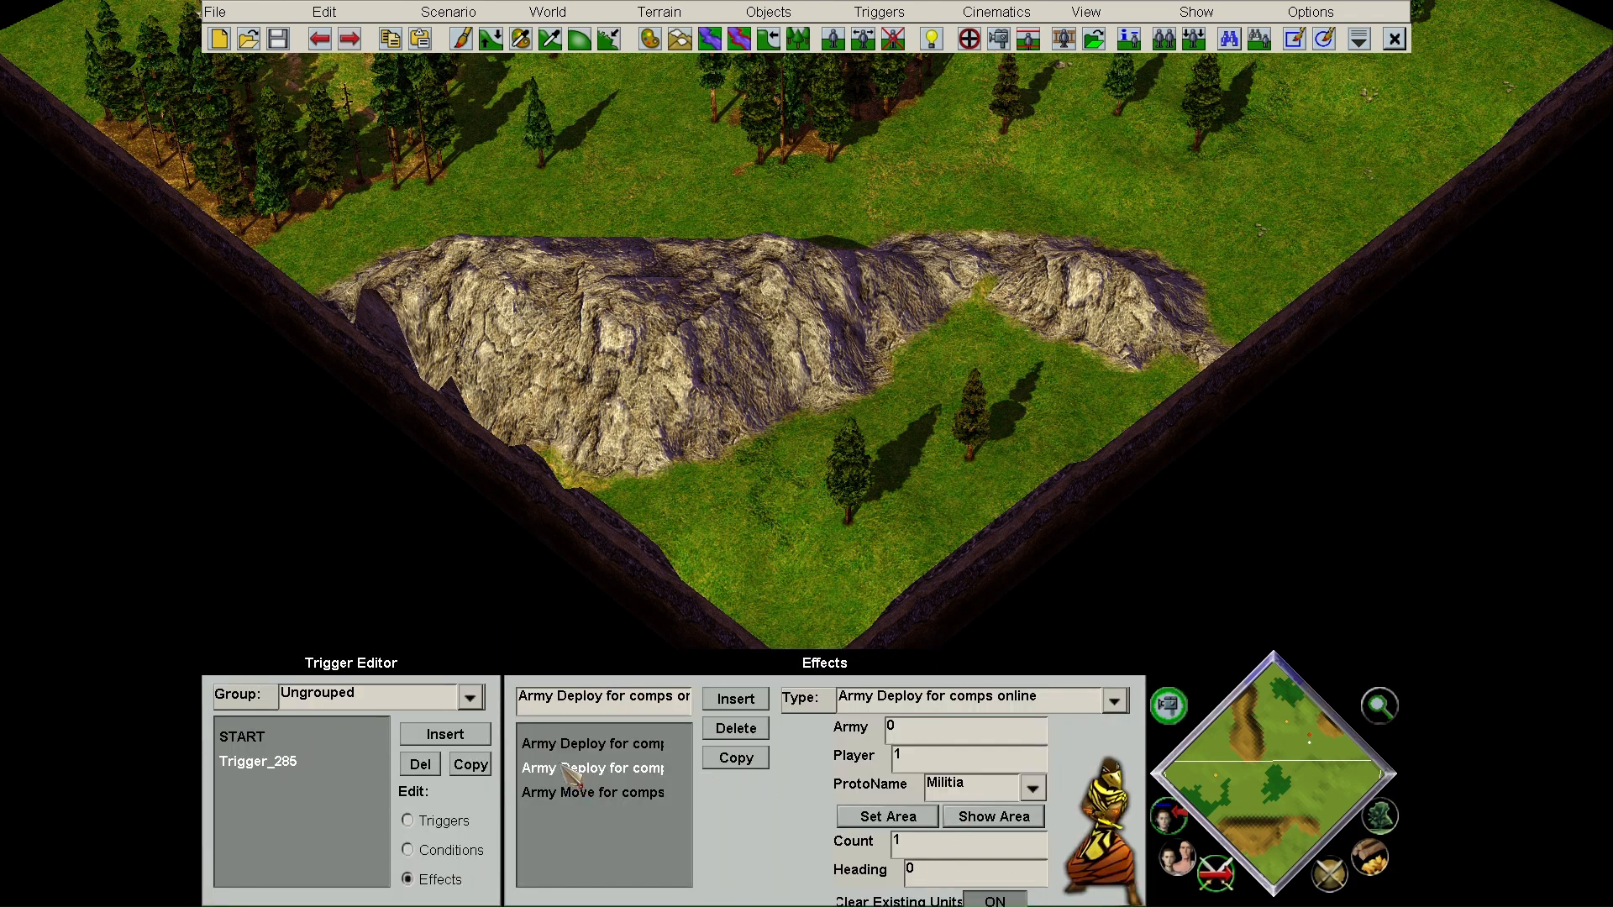
left_click(586, 746)
left_click(1298, 741)
scroll(1460, 6, "up", 5)
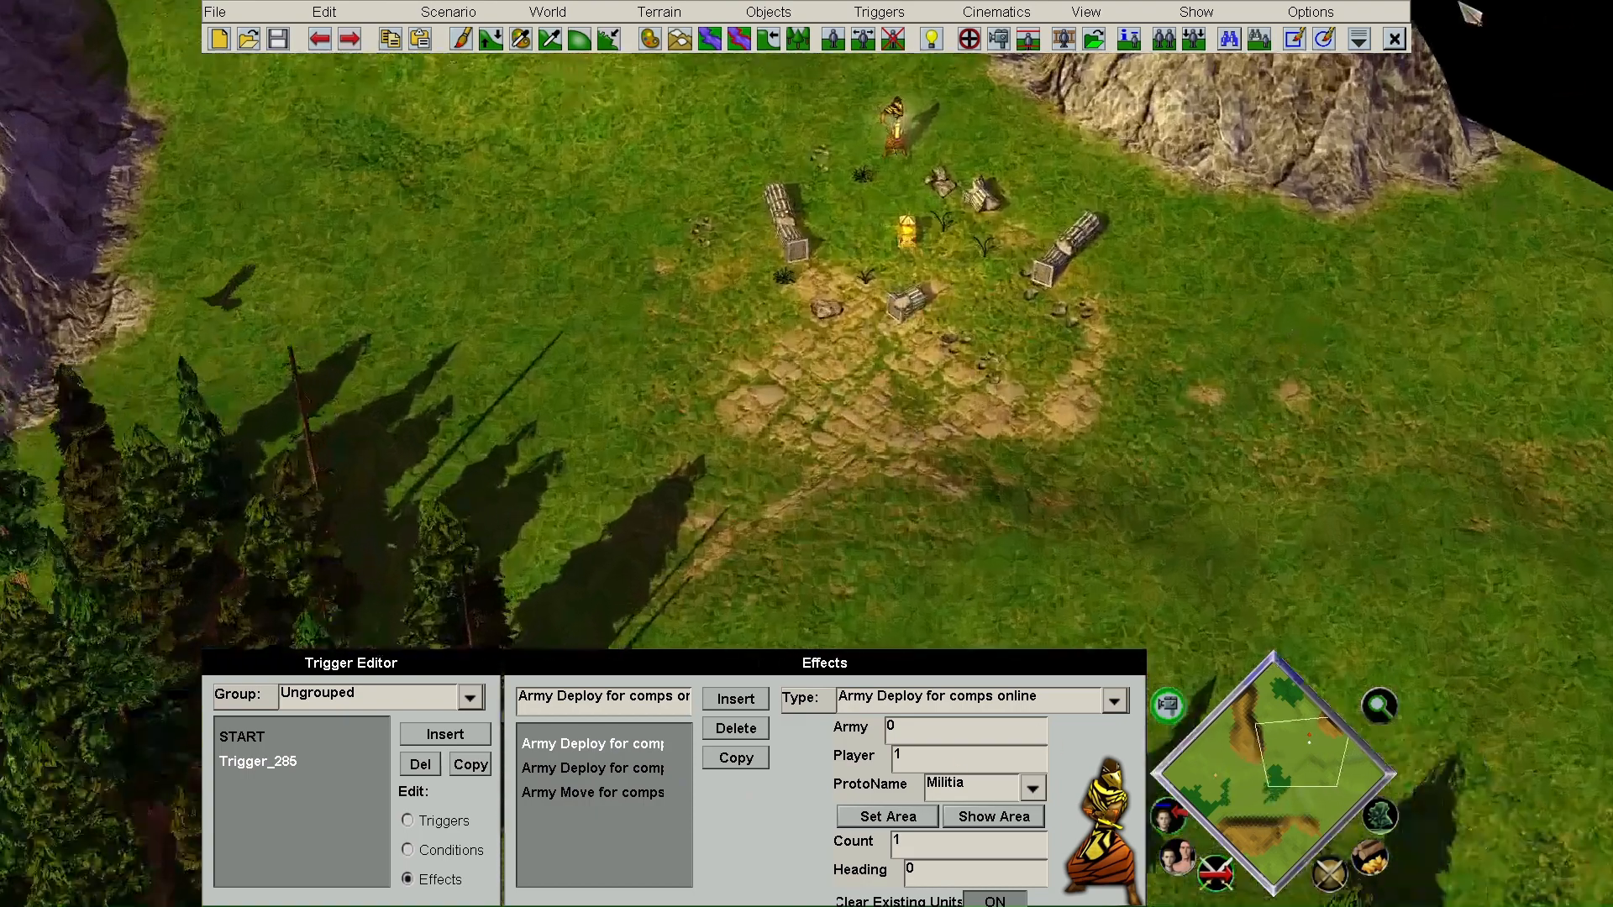
scroll(1461, 5, "up", 4)
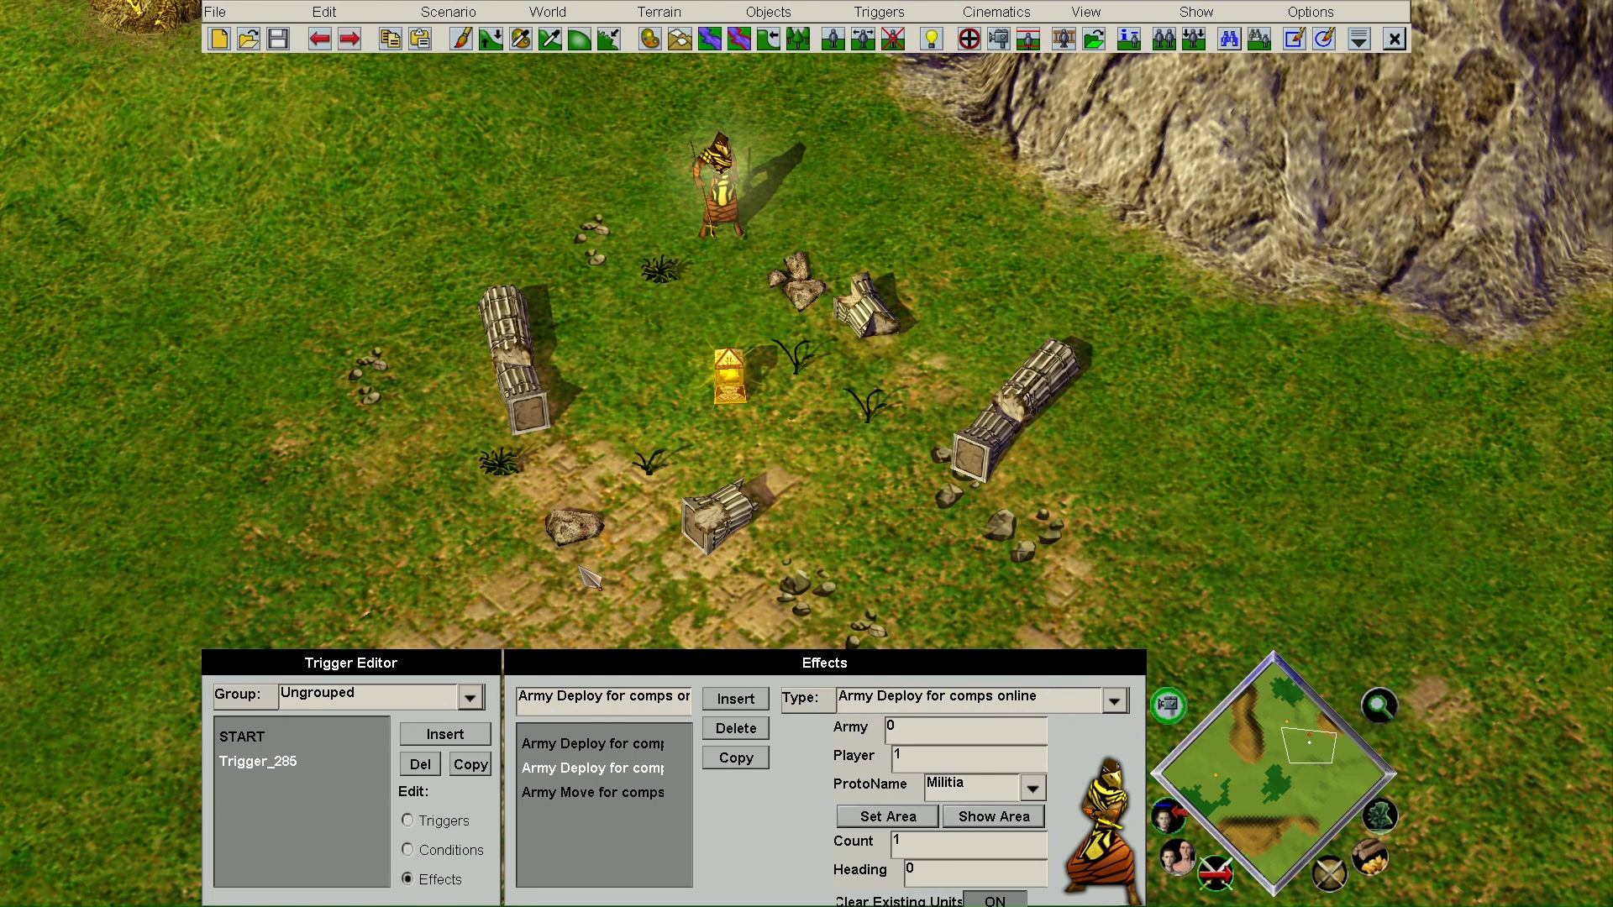
left_click(592, 789)
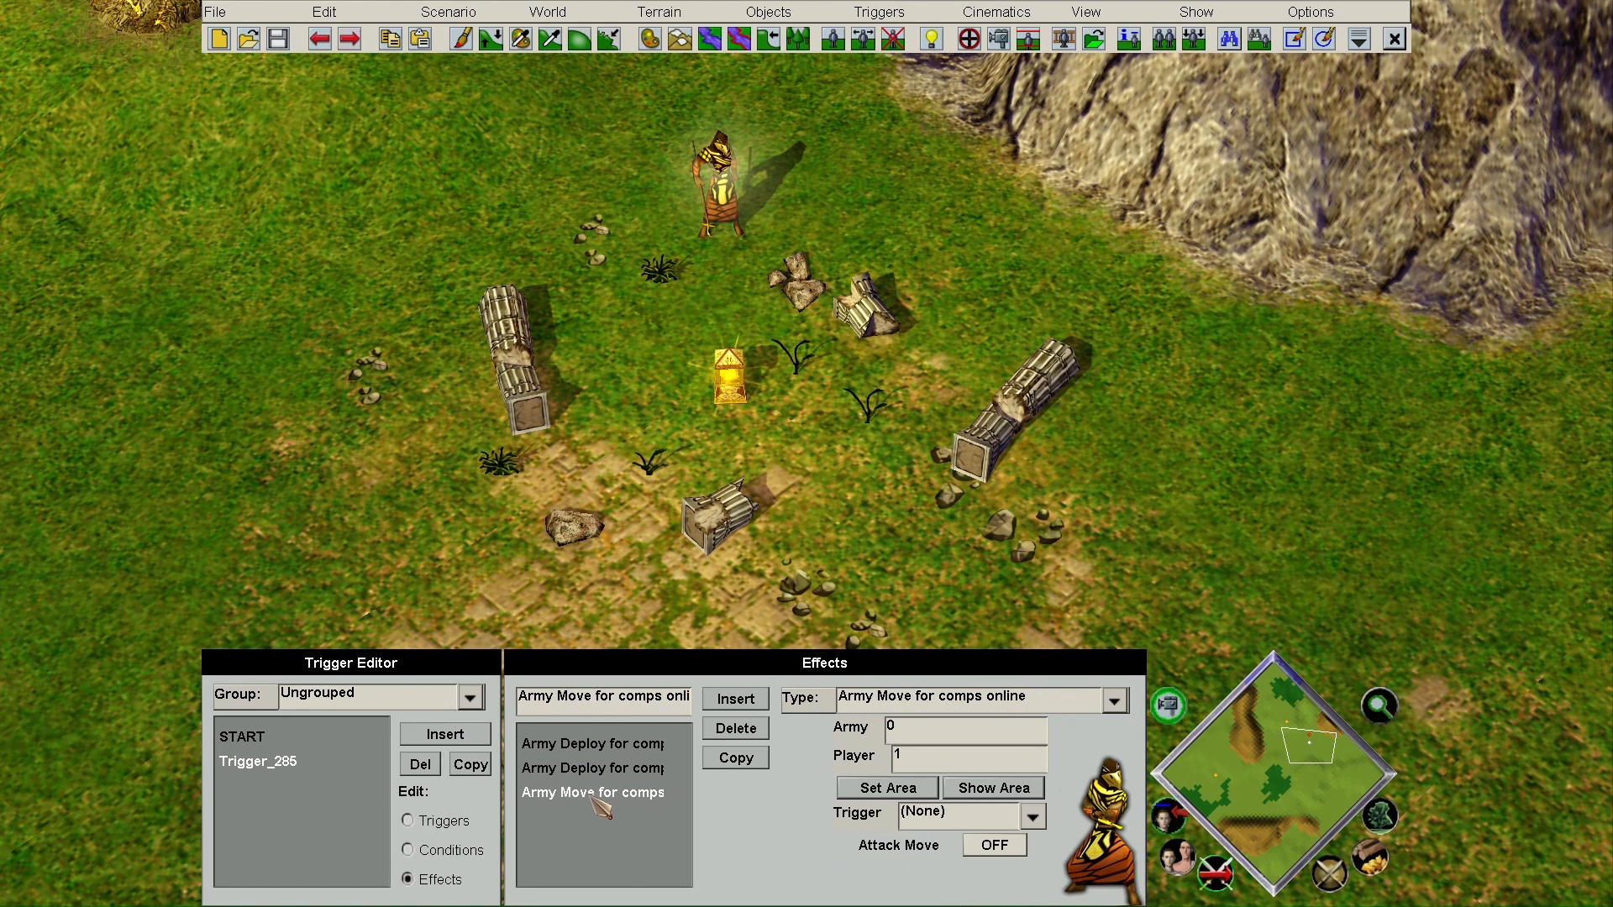
- Set the ProtoName of Trigger_285's second Army Deploy for comps online effect to Alfred
left_click(567, 760)
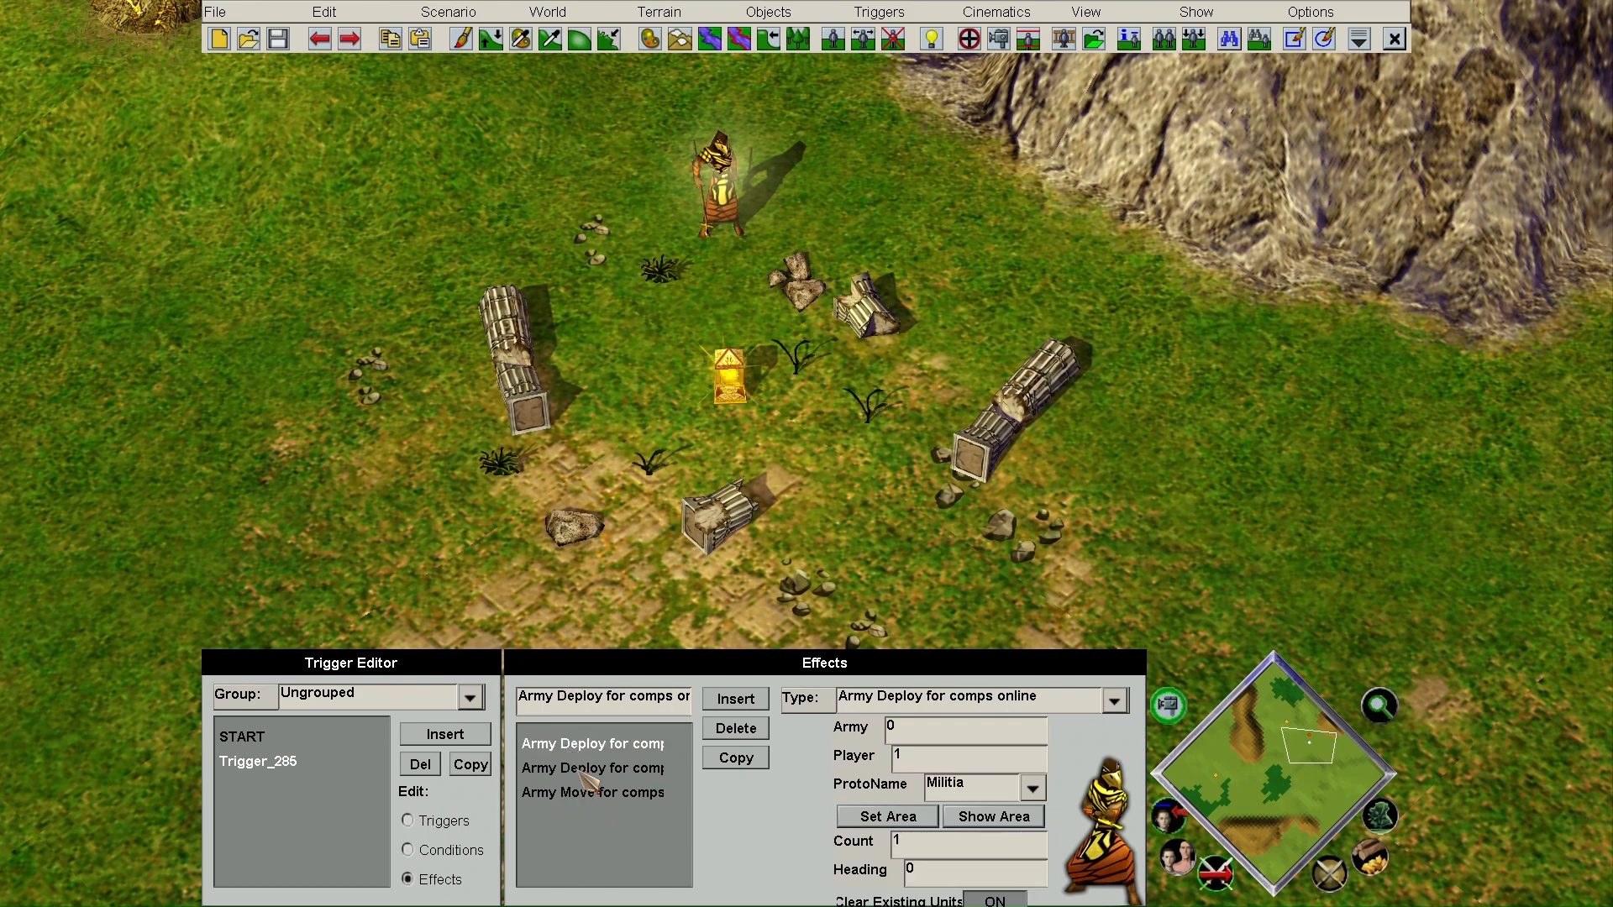
left_click(939, 786)
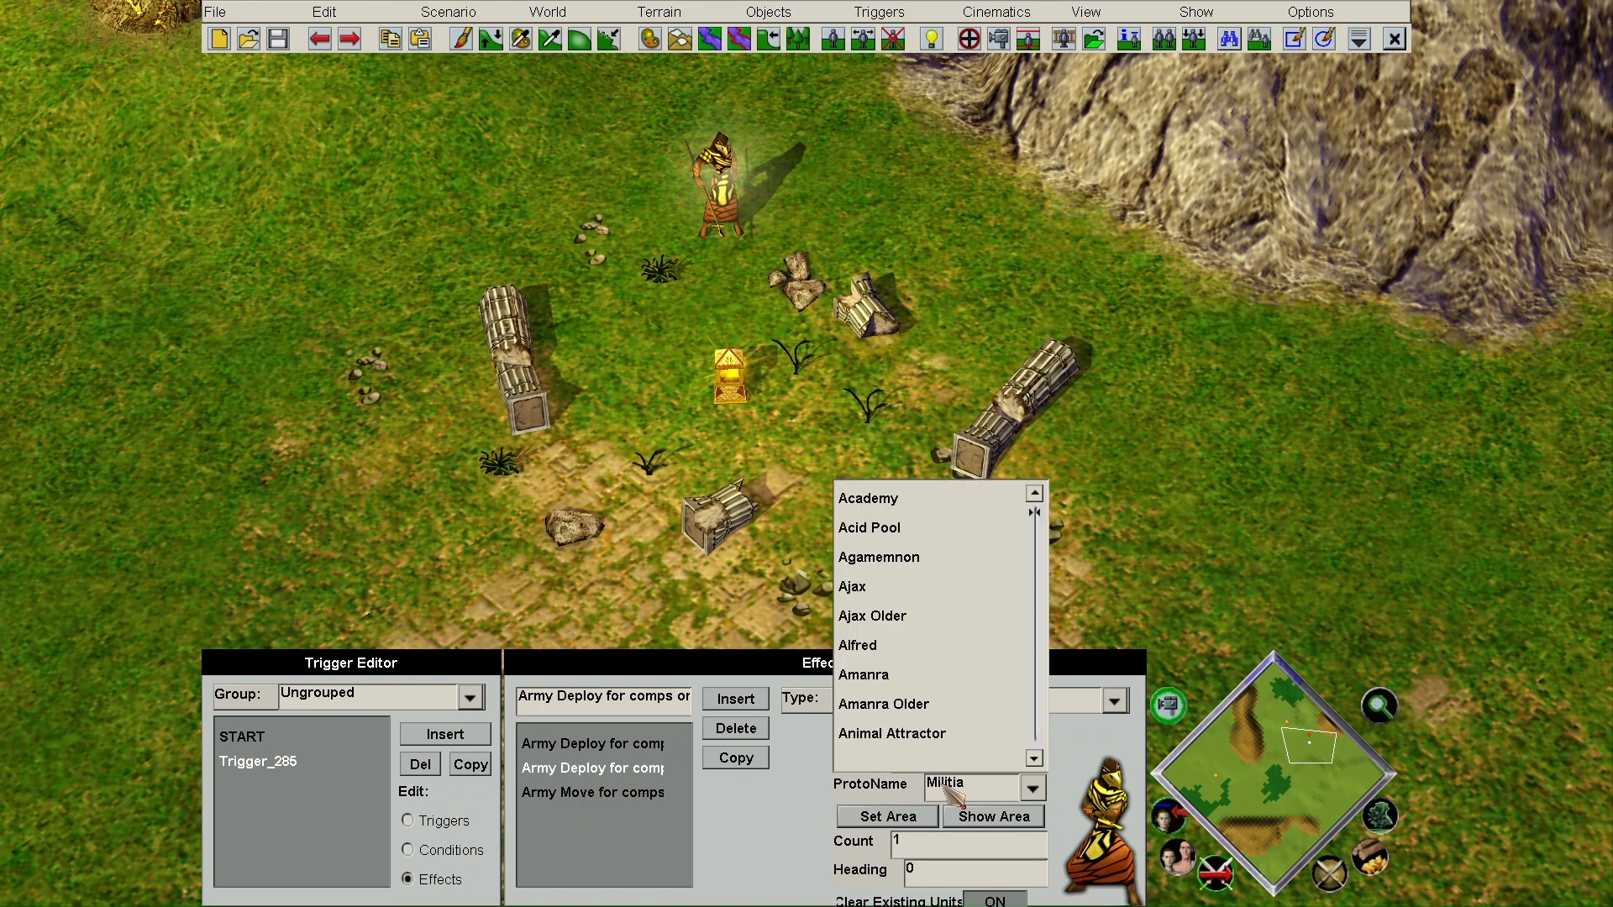
left_click(934, 653)
- Playtest the scenario as player 1 to check how the Militia and Alfred deploy and move, and quit back to the editor
left_click(448, 12)
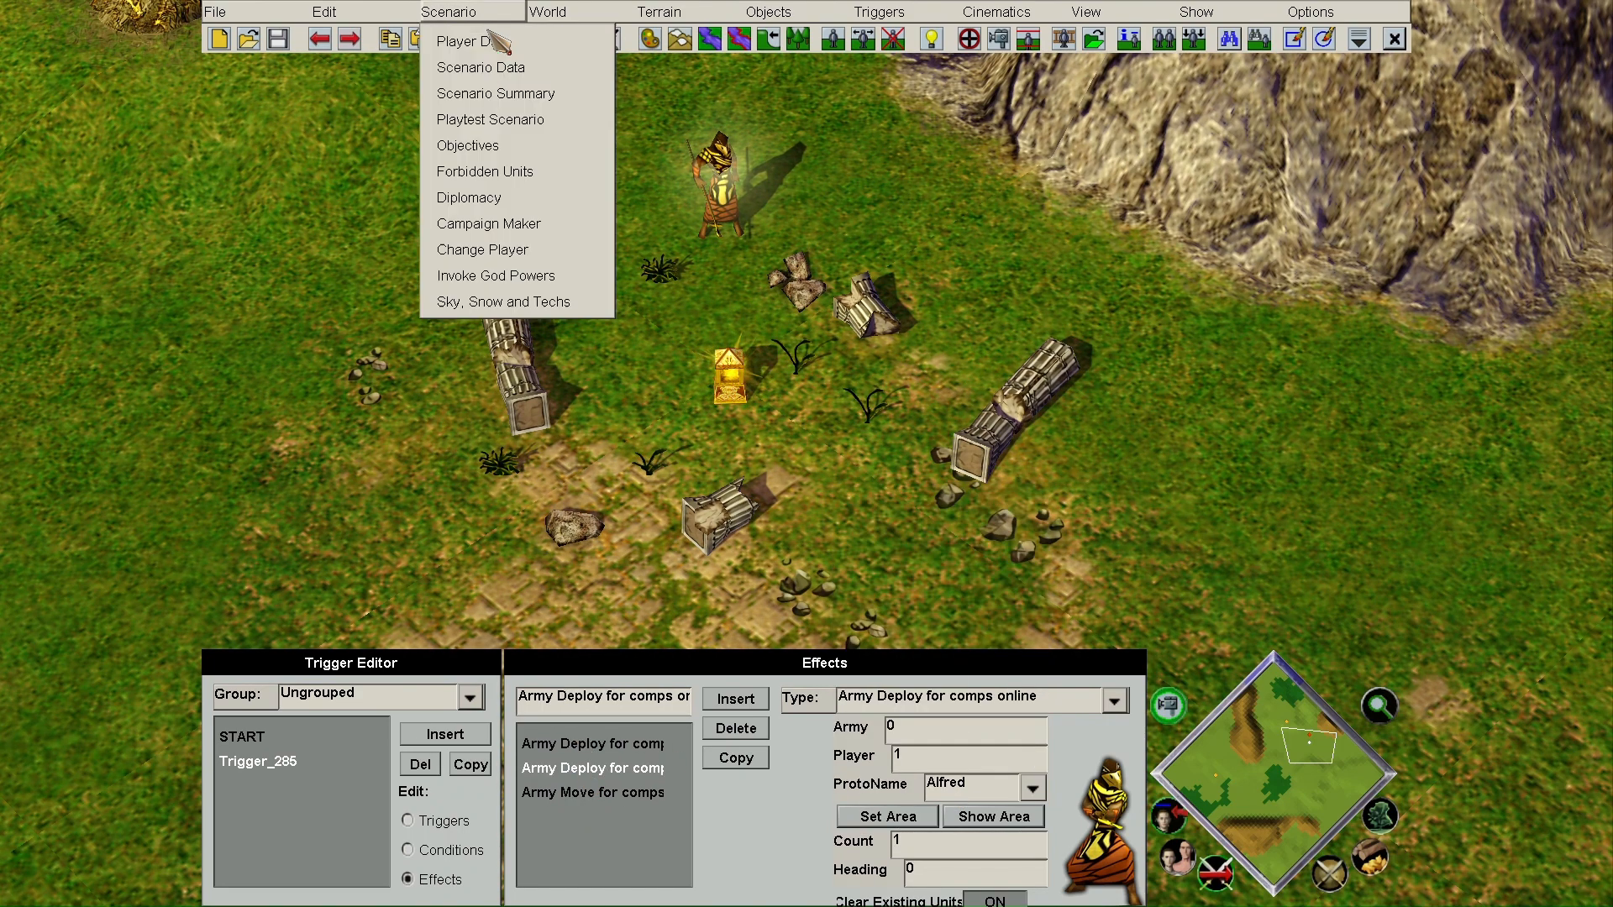
left_click(517, 118)
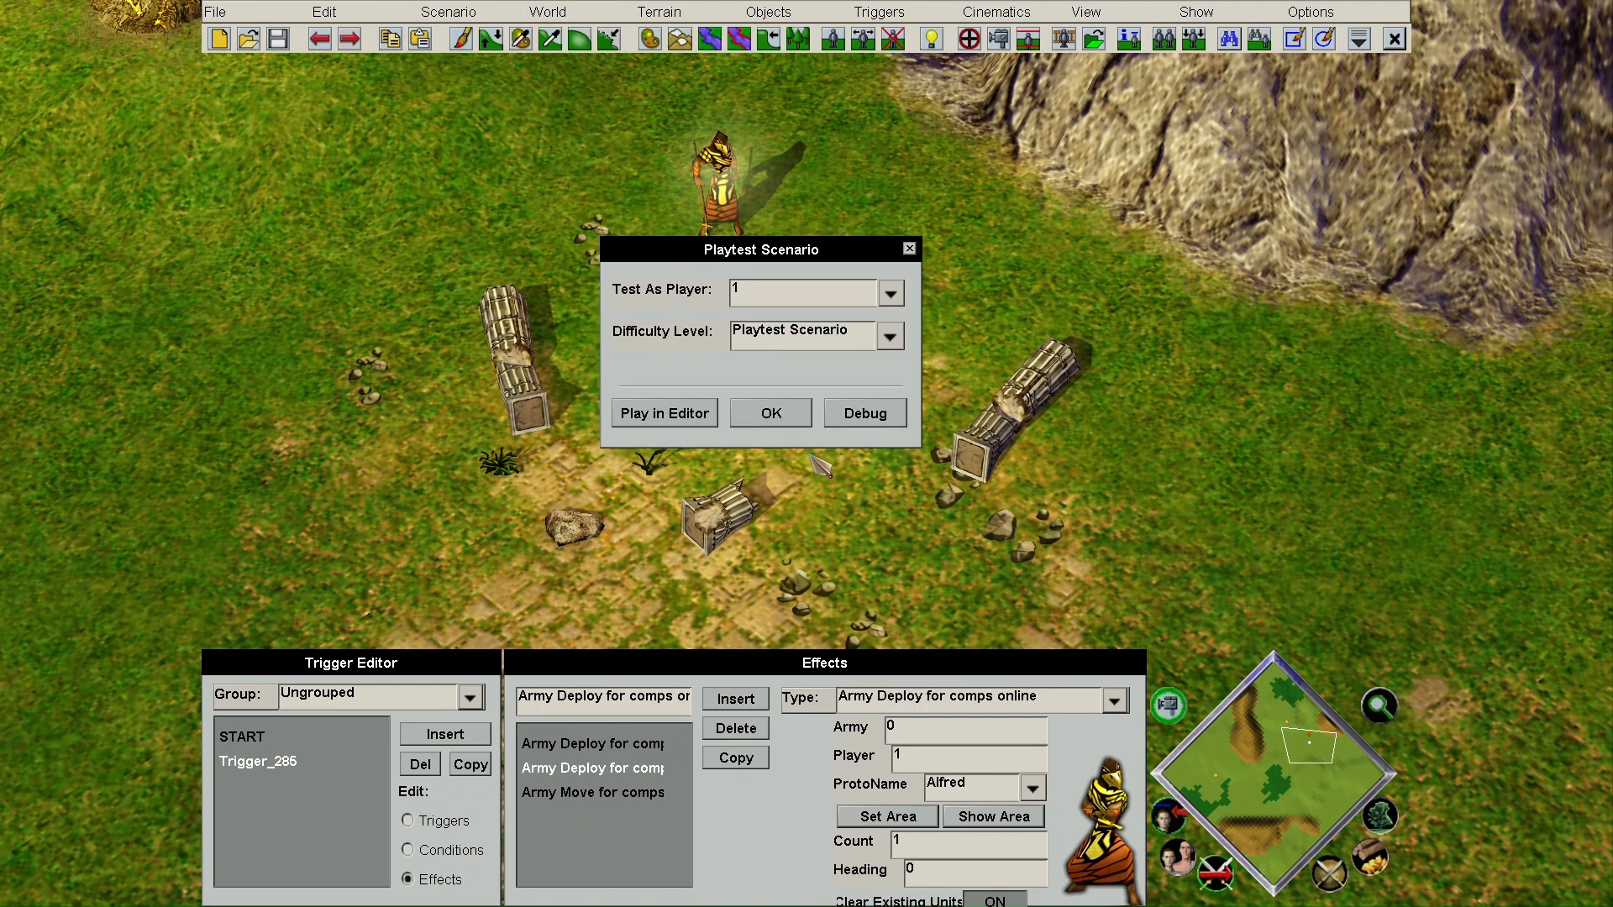
left_click(776, 420)
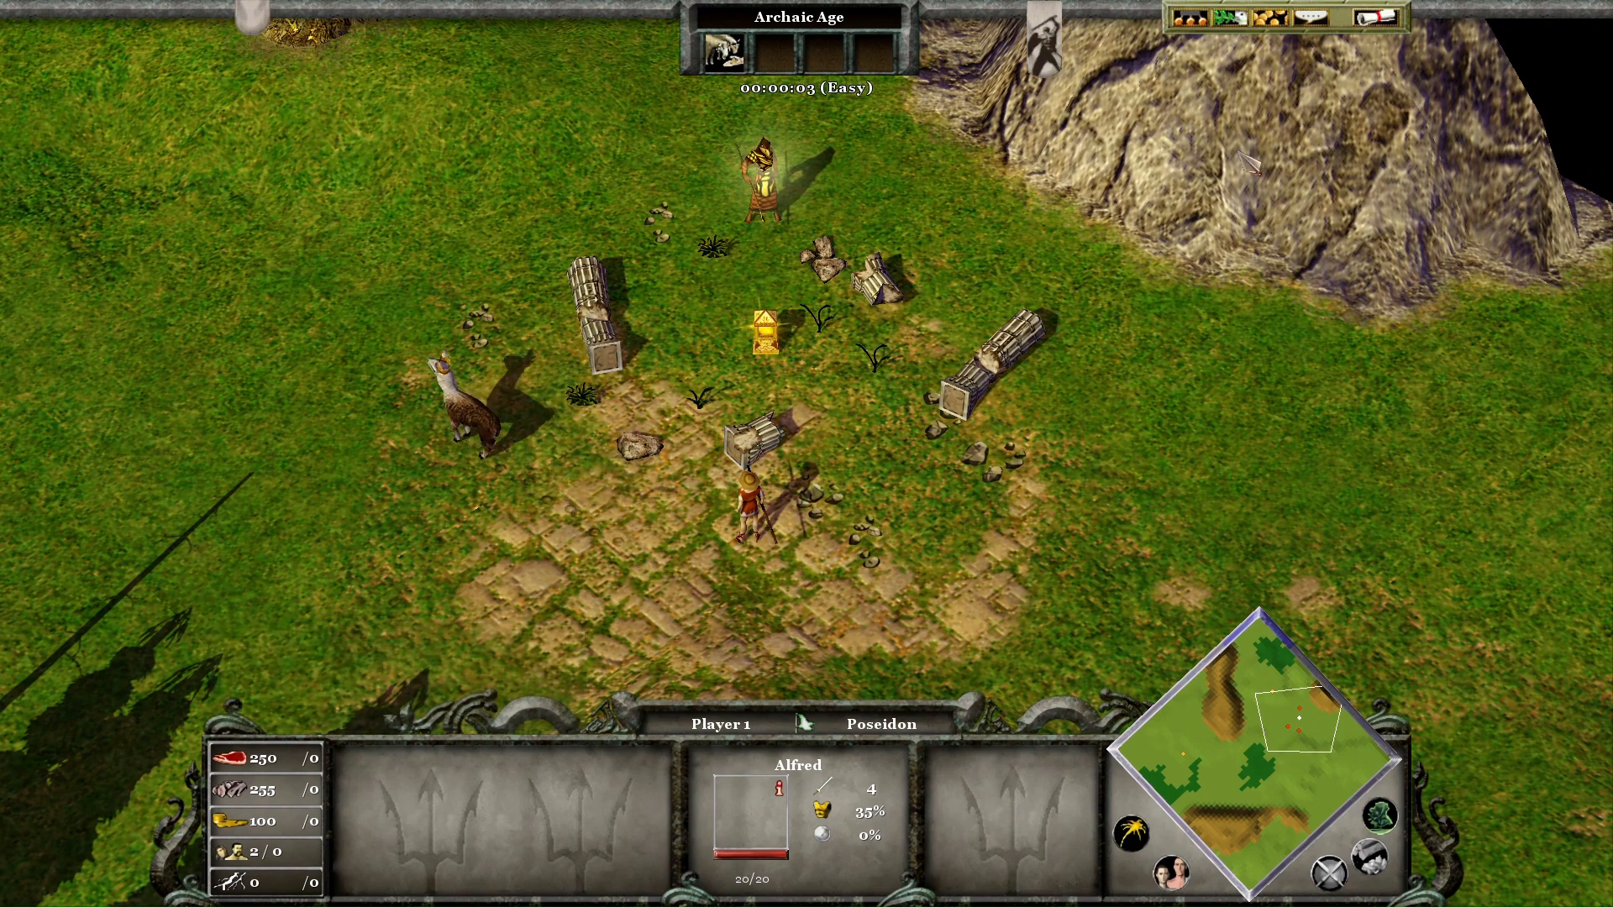
left_click(1384, 18)
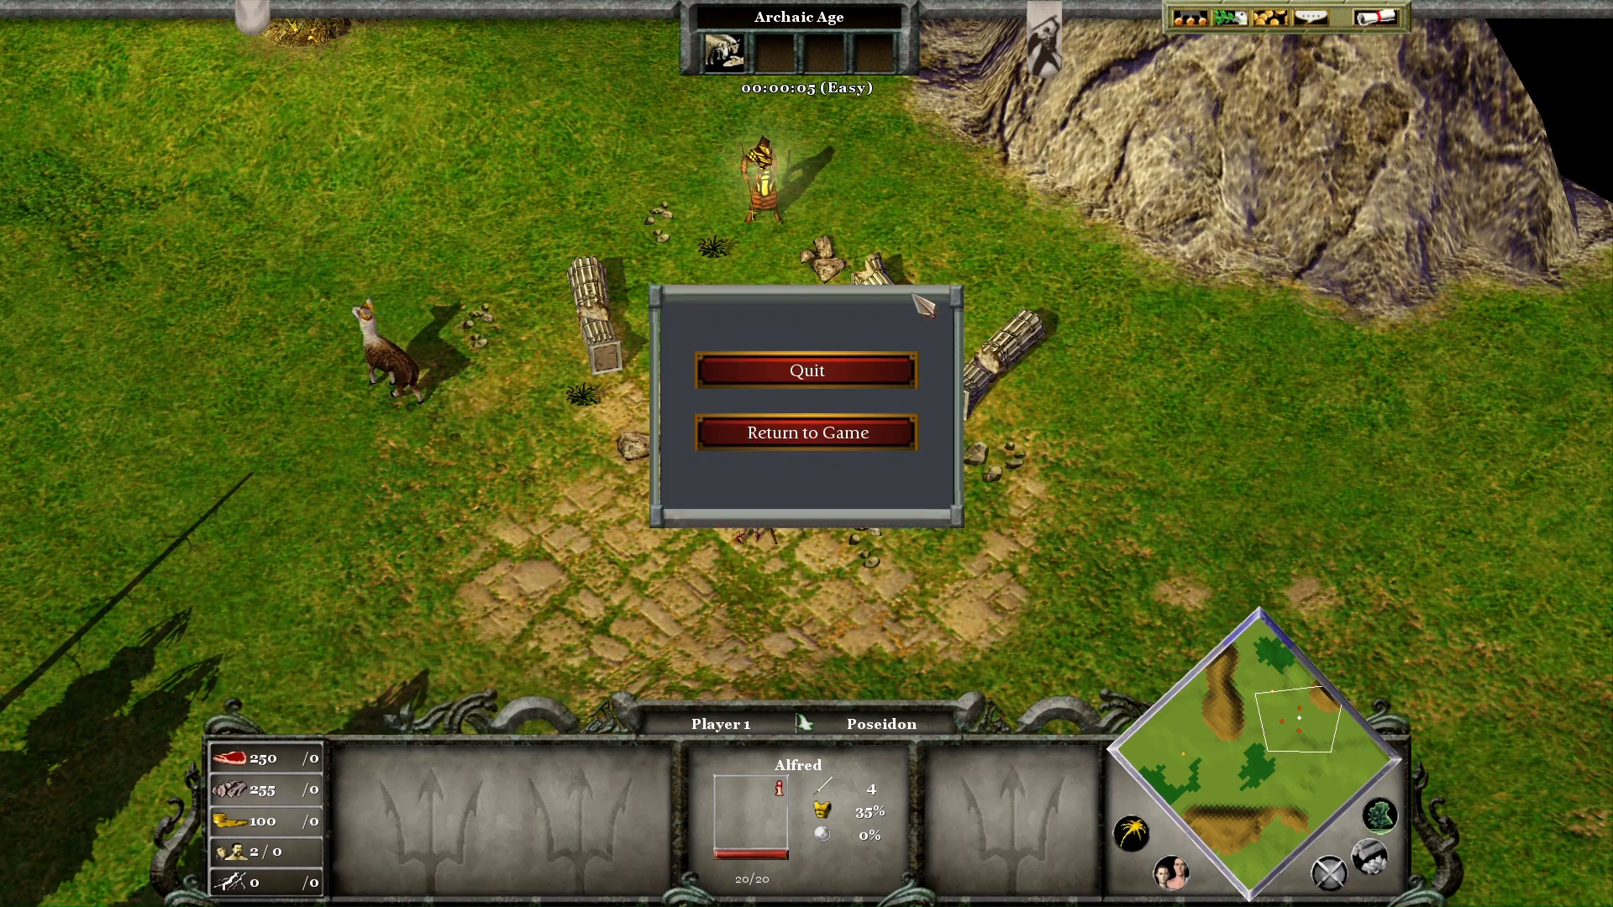
left_click(878, 376)
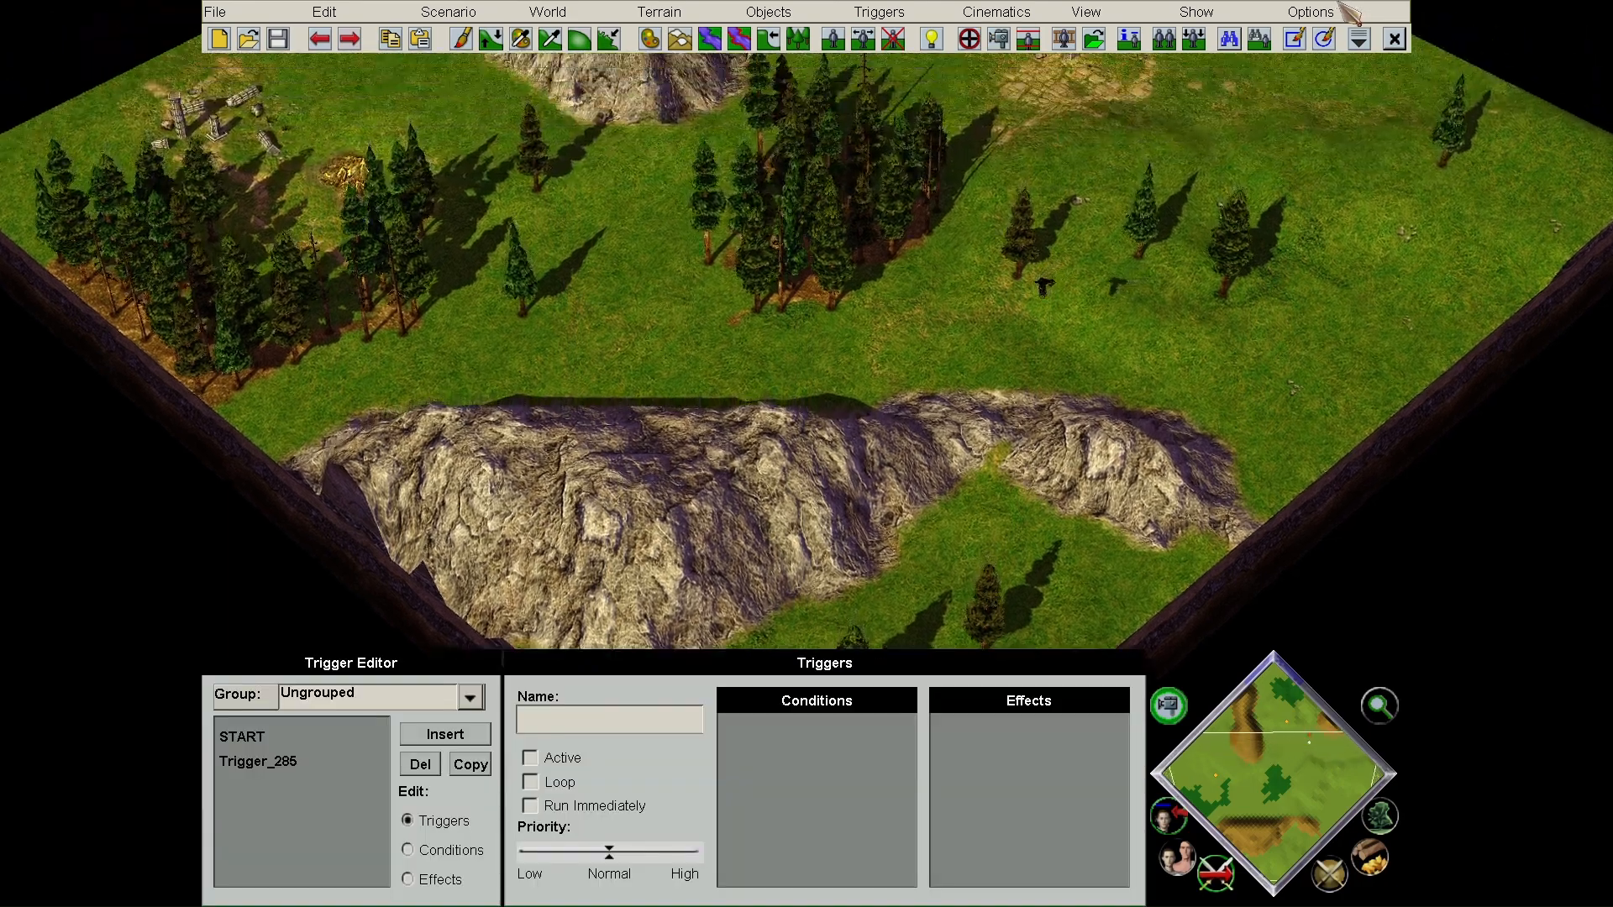
- Turn off Clear Existing Units in both of Trigger_285's Army Deploy effects
scroll(756, 17, "up", 5)
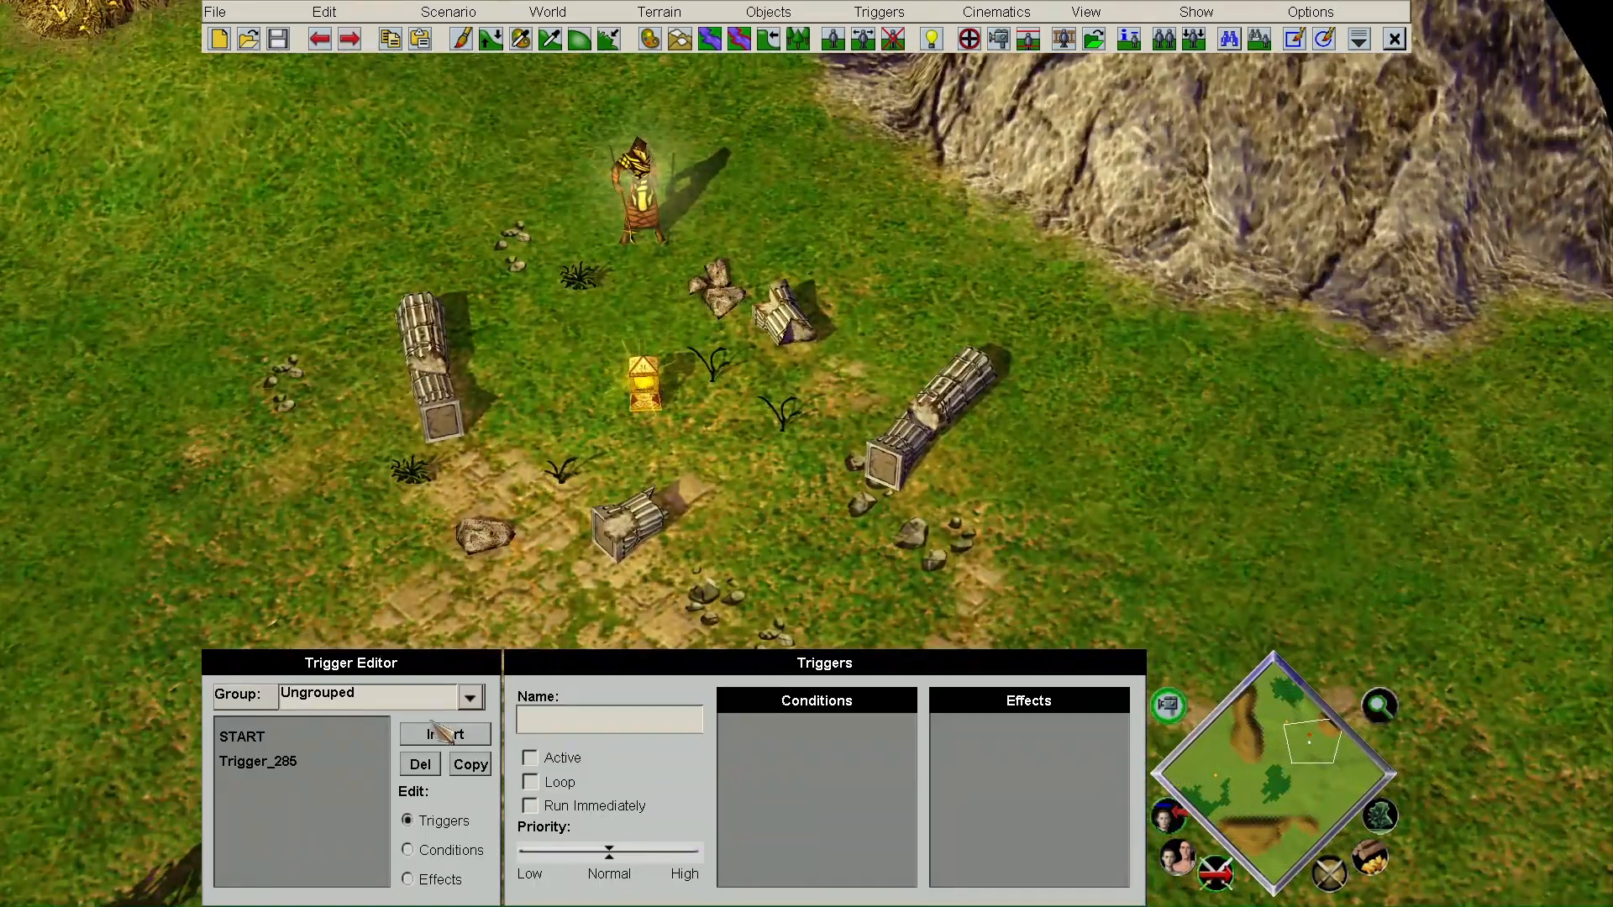
left_click(302, 762)
left_click(408, 879)
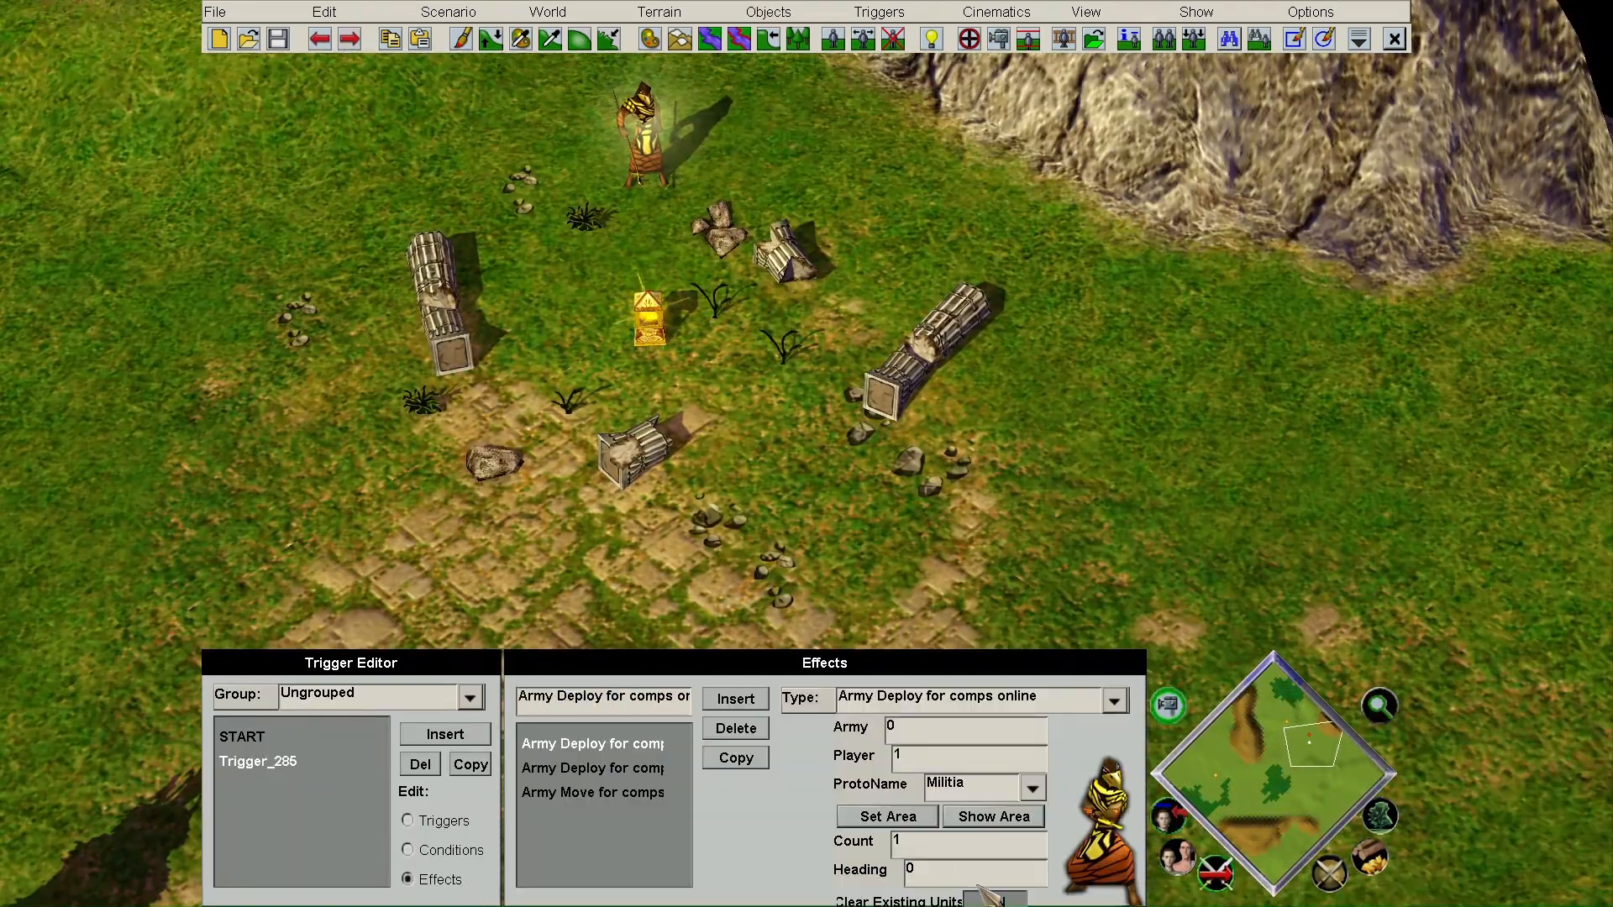
left_click(577, 767)
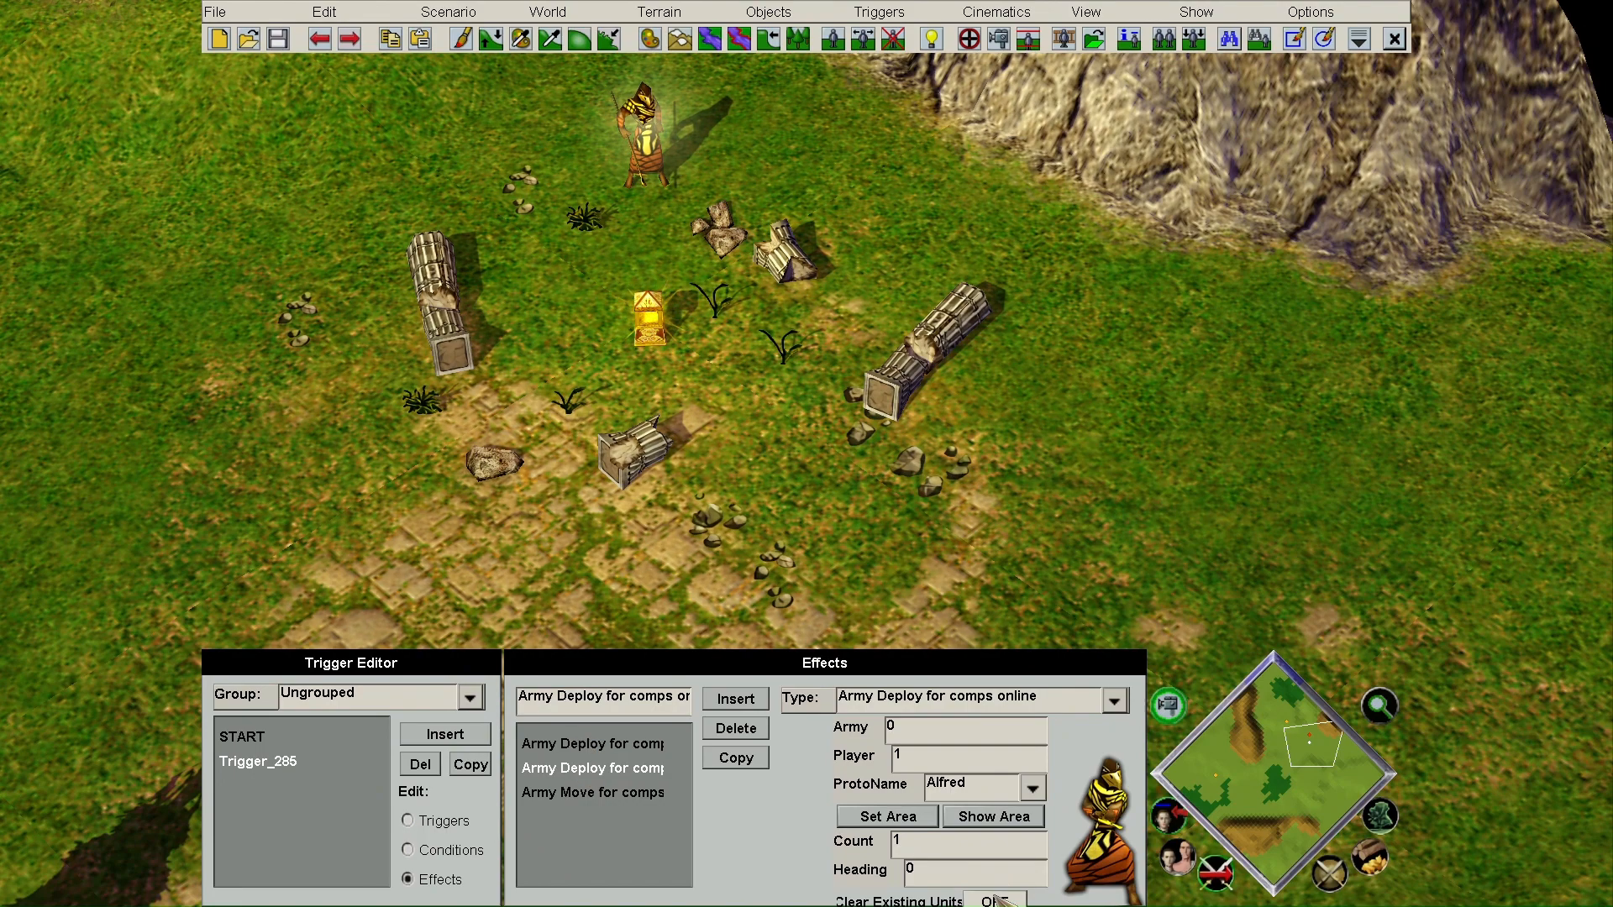
- Delete the Alfred deploy effect and set the remaining Militia deploy effect's count to 30
scroll(780, 697, "down", 5)
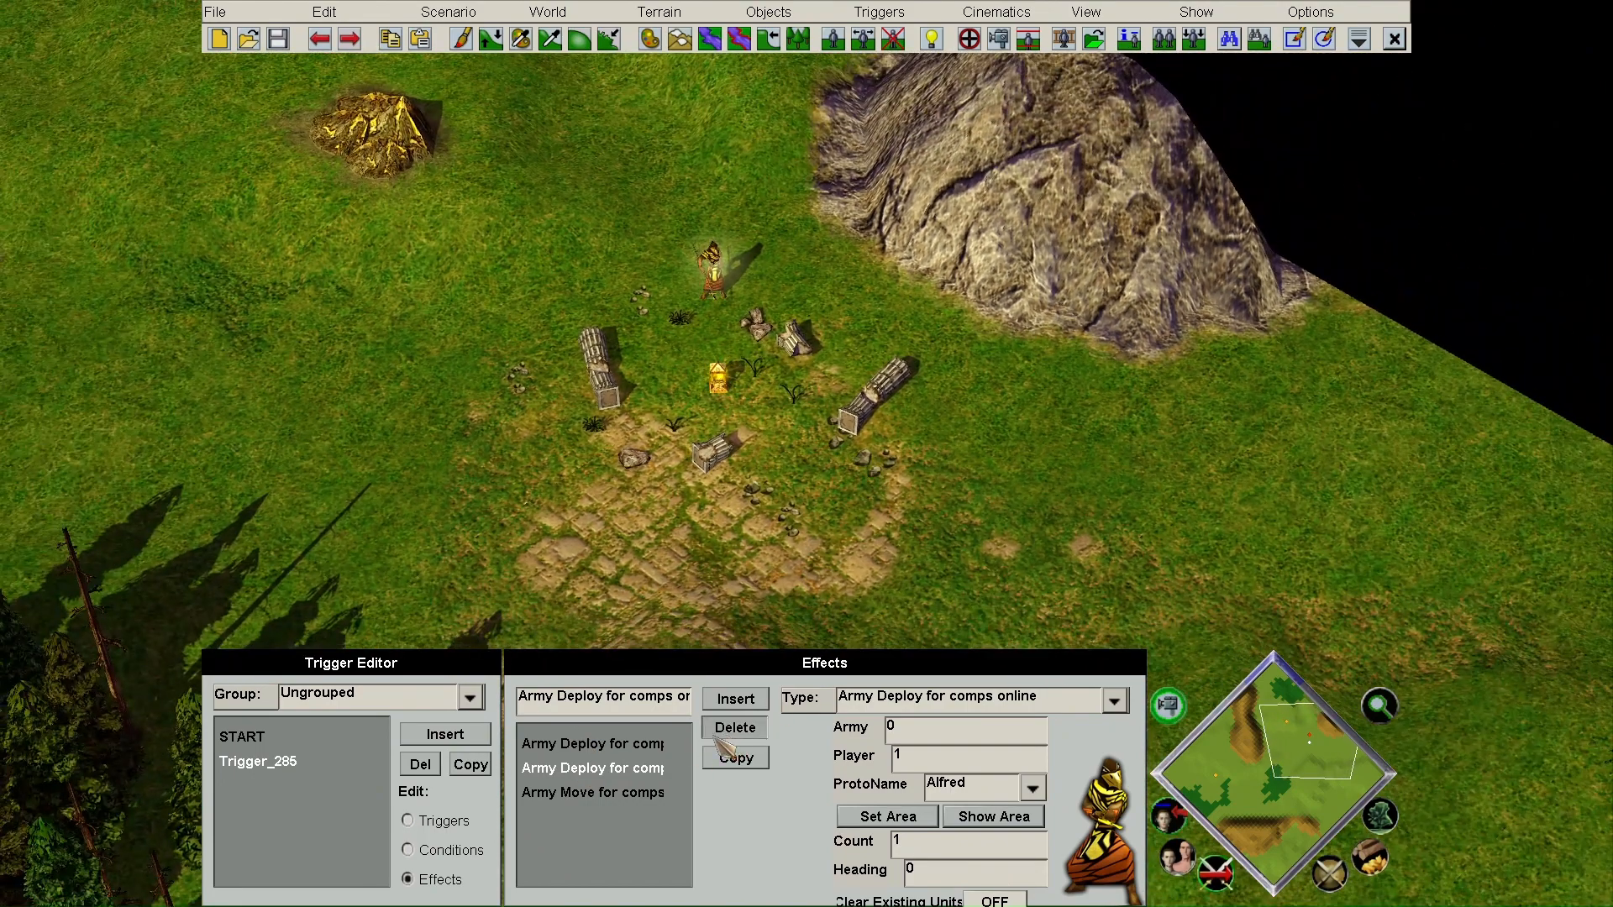
left_click(718, 730)
left_click(588, 744)
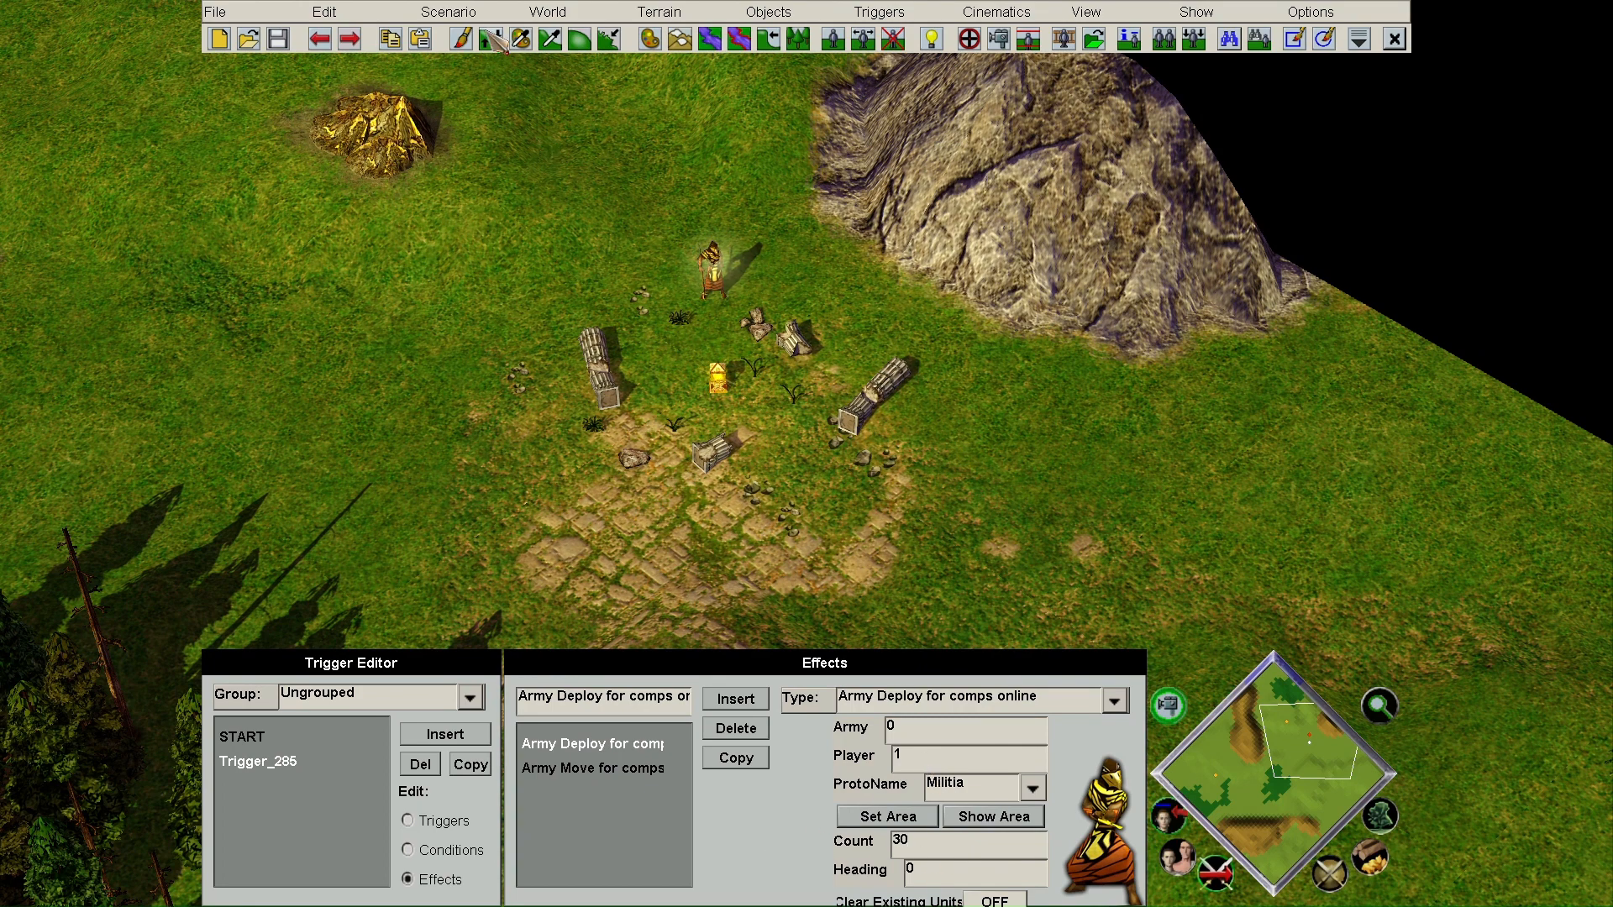
- Playtest the scenario to check the movement of the 30 deployed Militia, and quit back to the editor
left_click(447, 11)
left_click(522, 118)
left_click(767, 411)
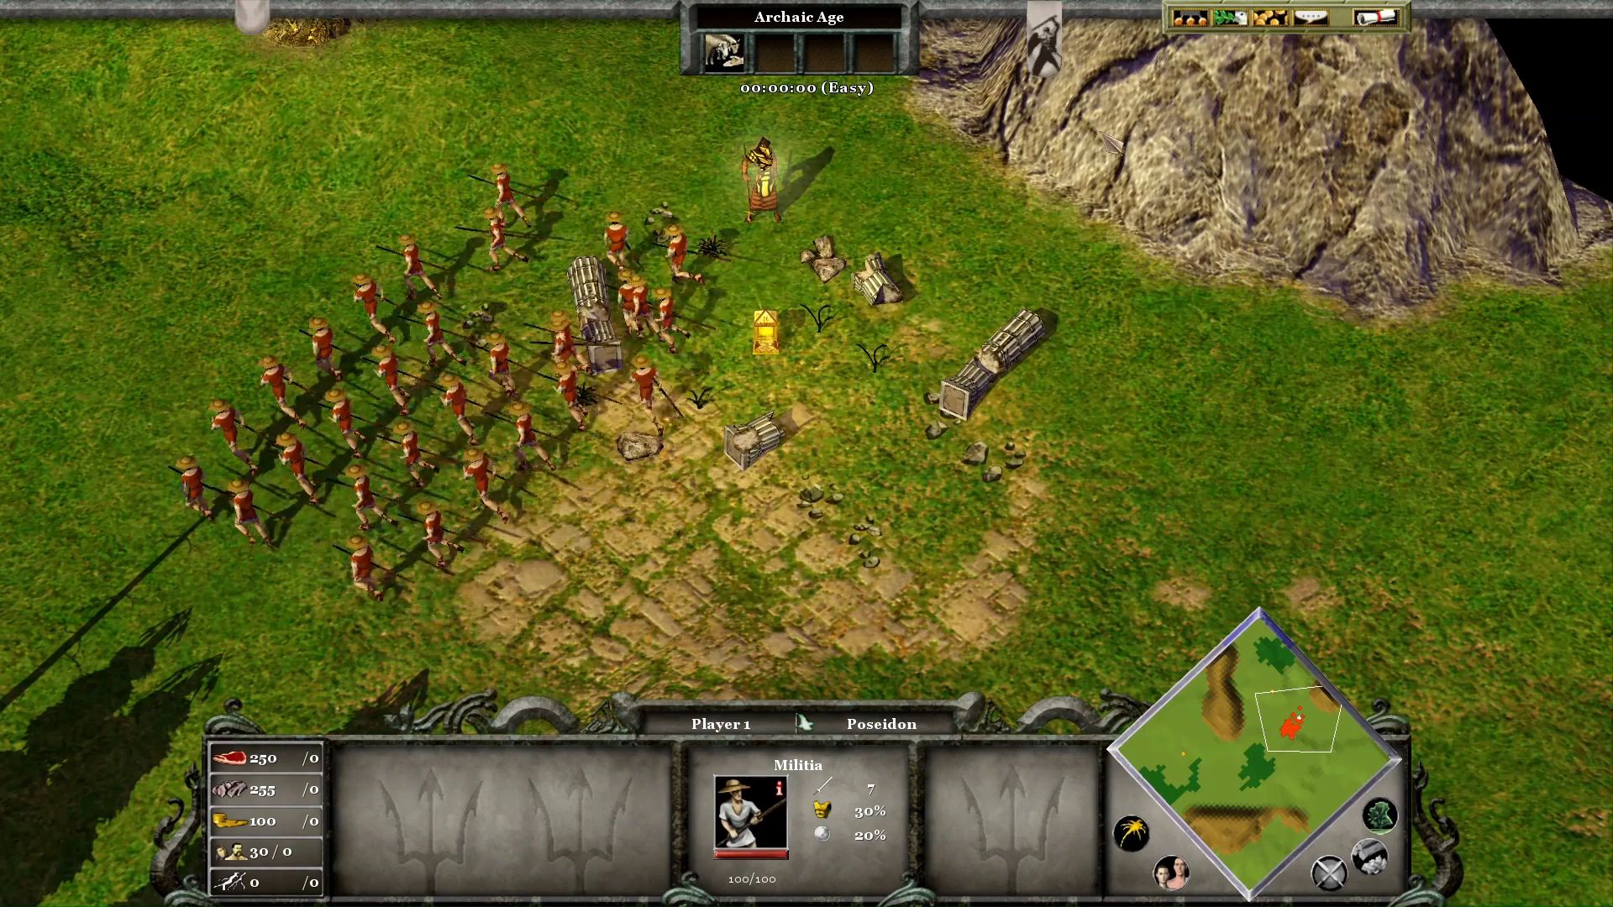
left_click(1393, 19)
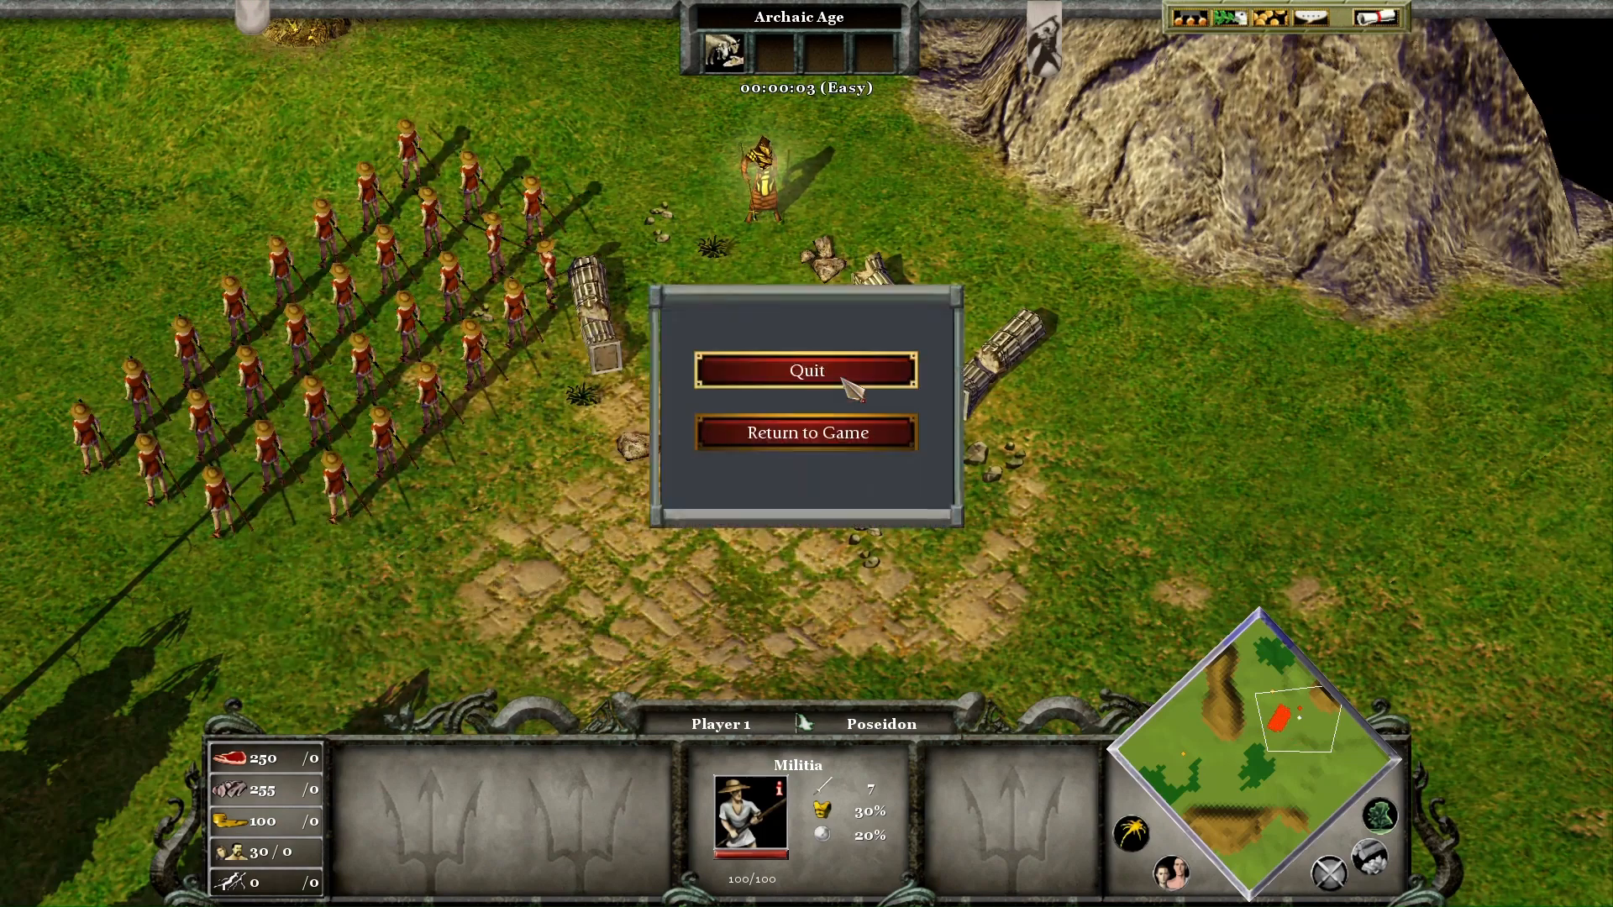
left_click(851, 388)
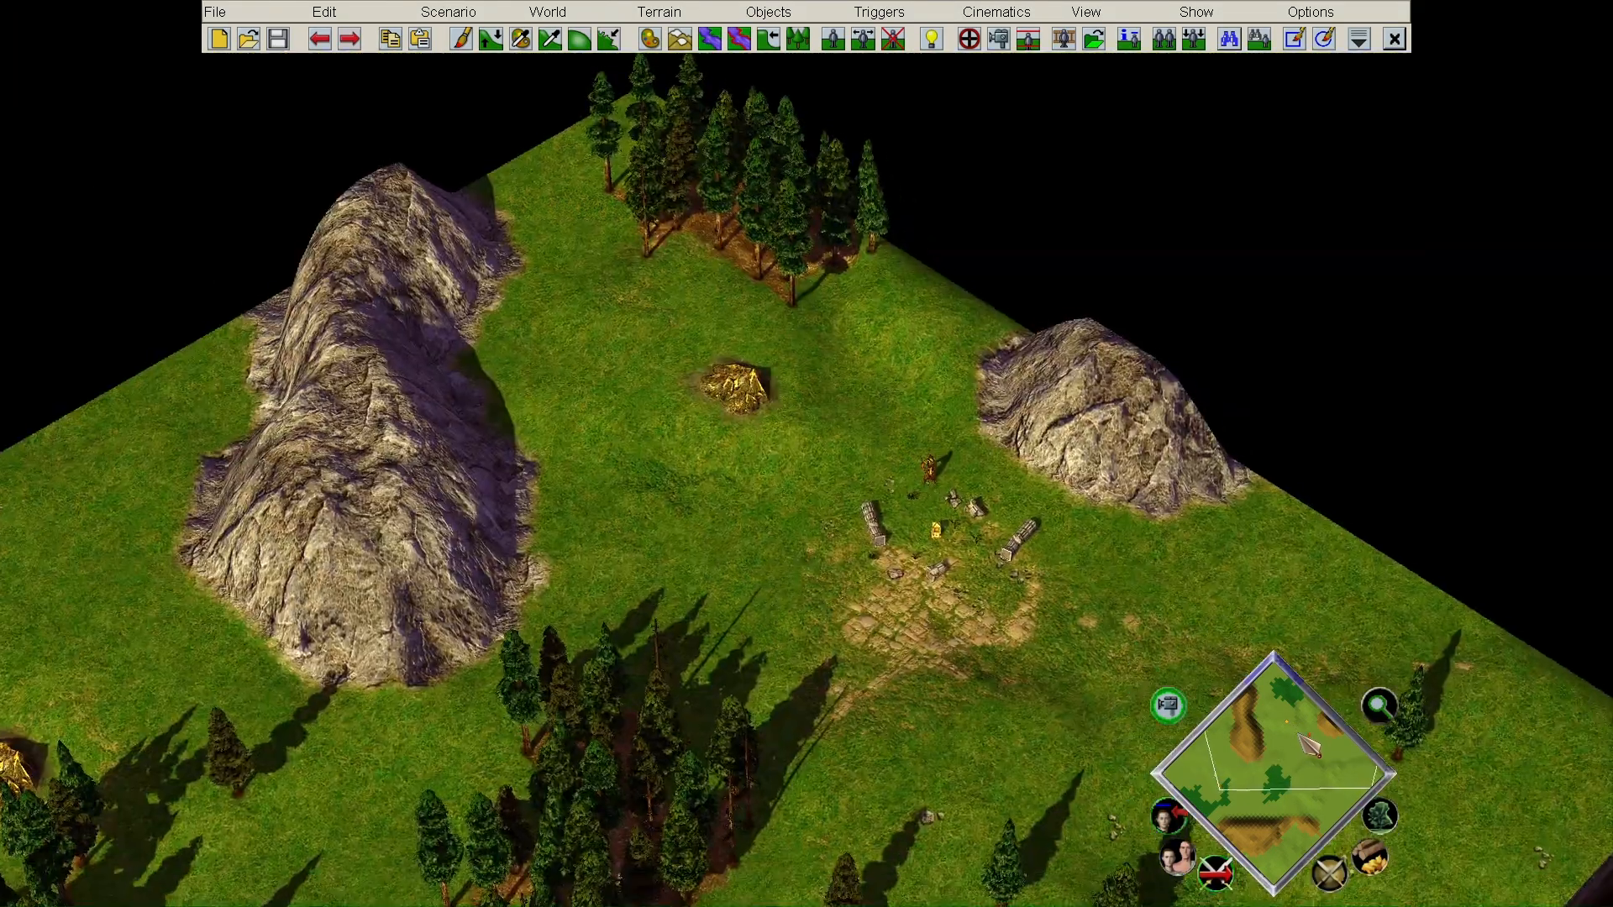
- Reopen Trigger_285 in the trigger editor and change its Always condition to Units Owned
scroll(1139, 189, "up", 5)
left_click(996, 42)
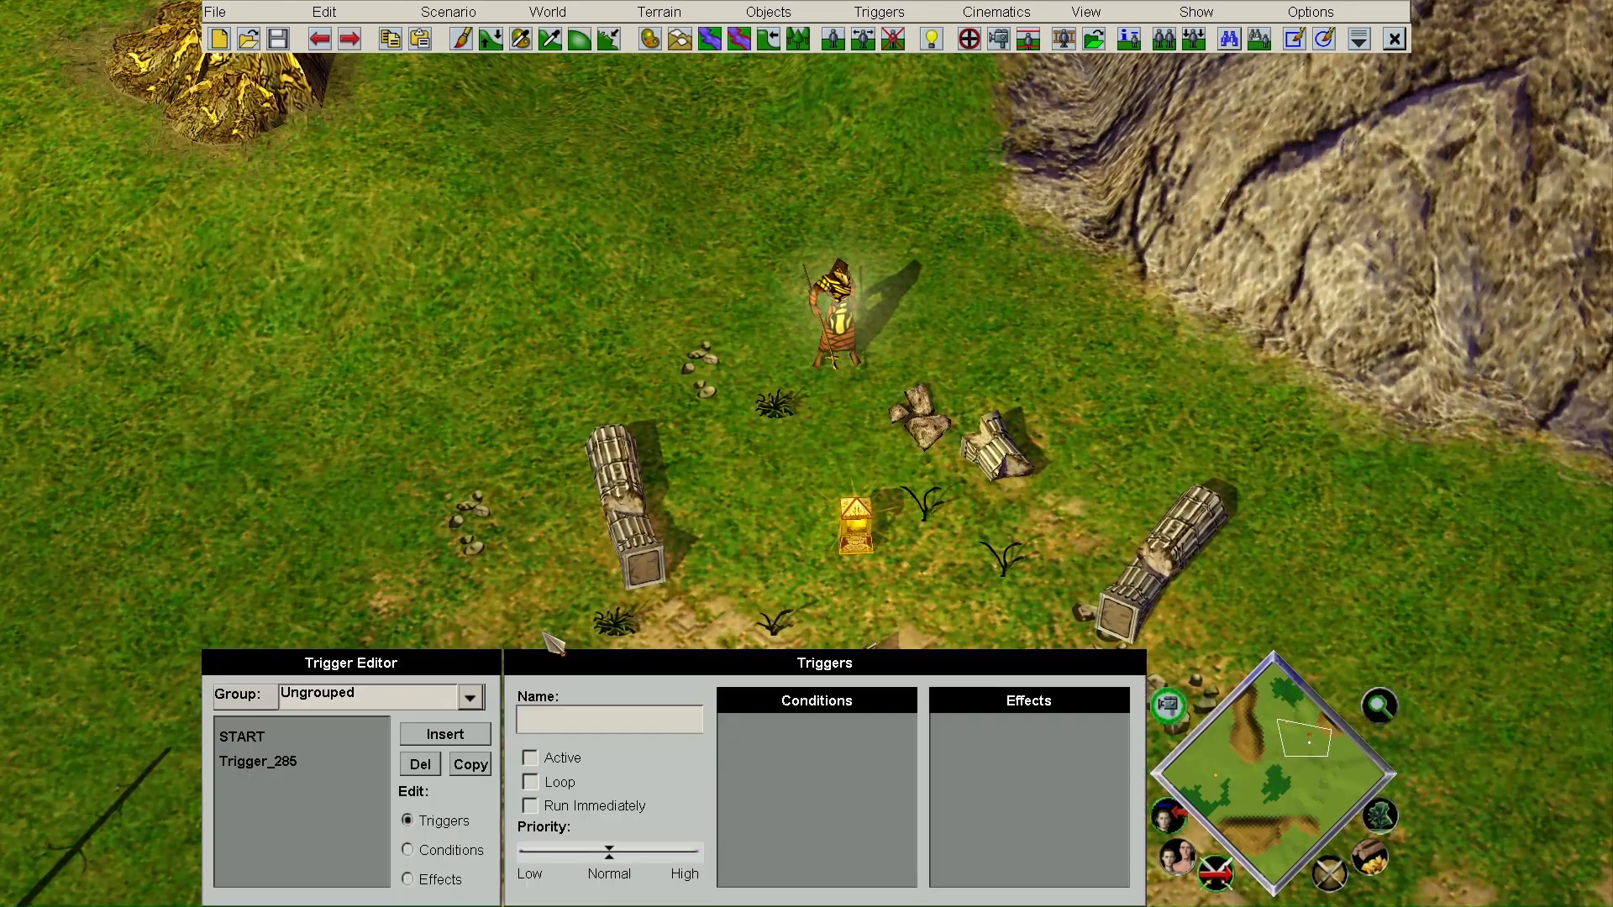
key("Up")
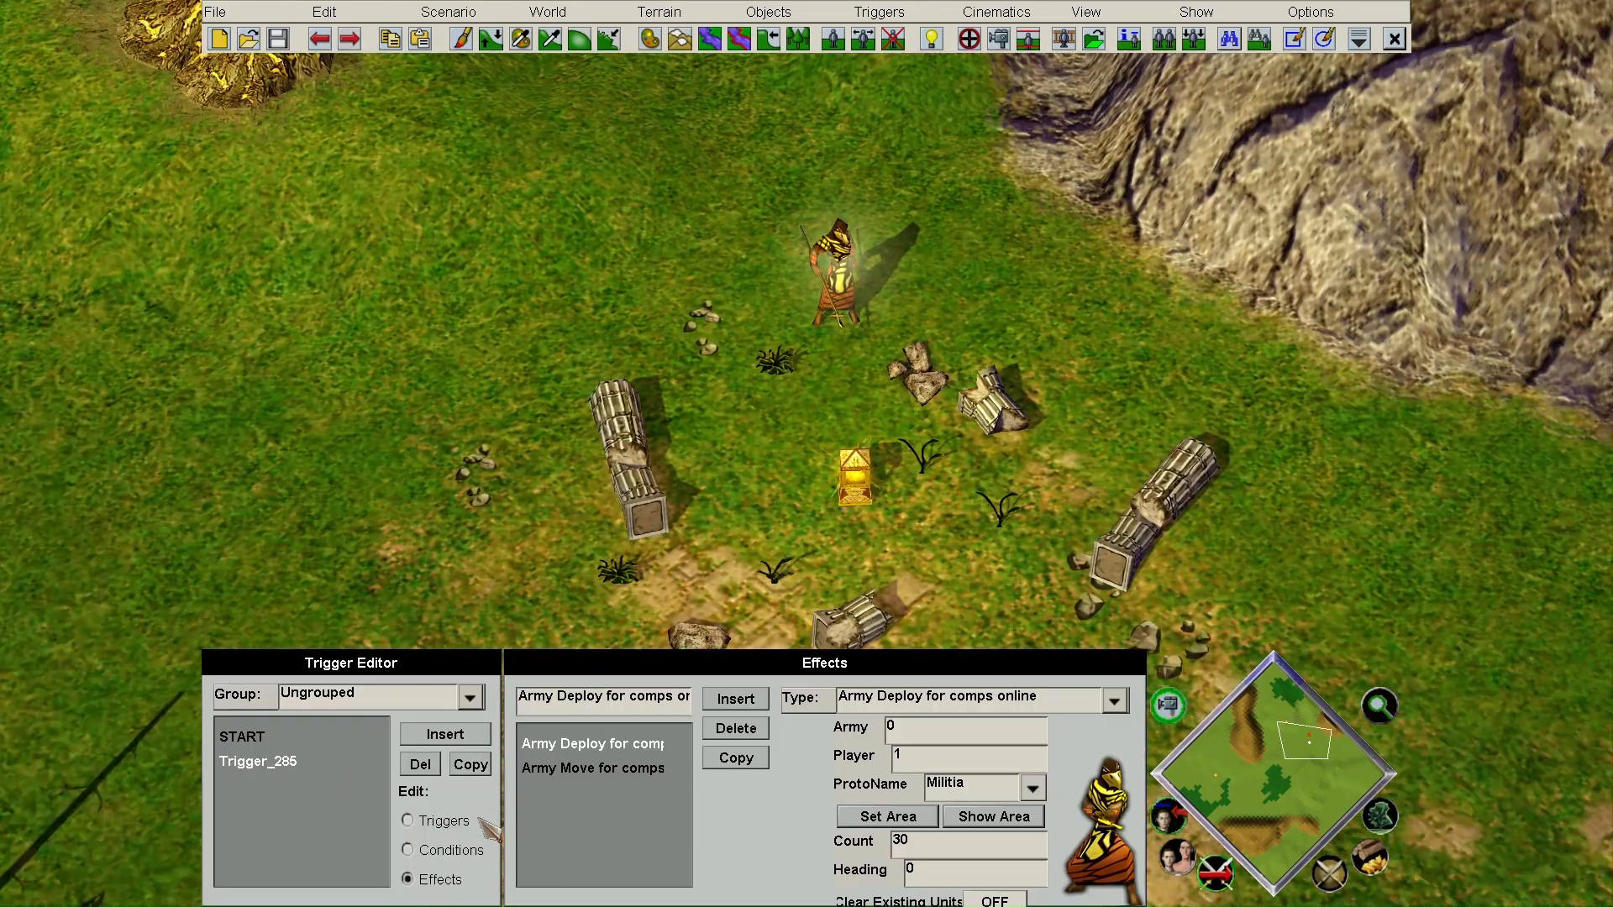
scroll(688, 455, "down", 5)
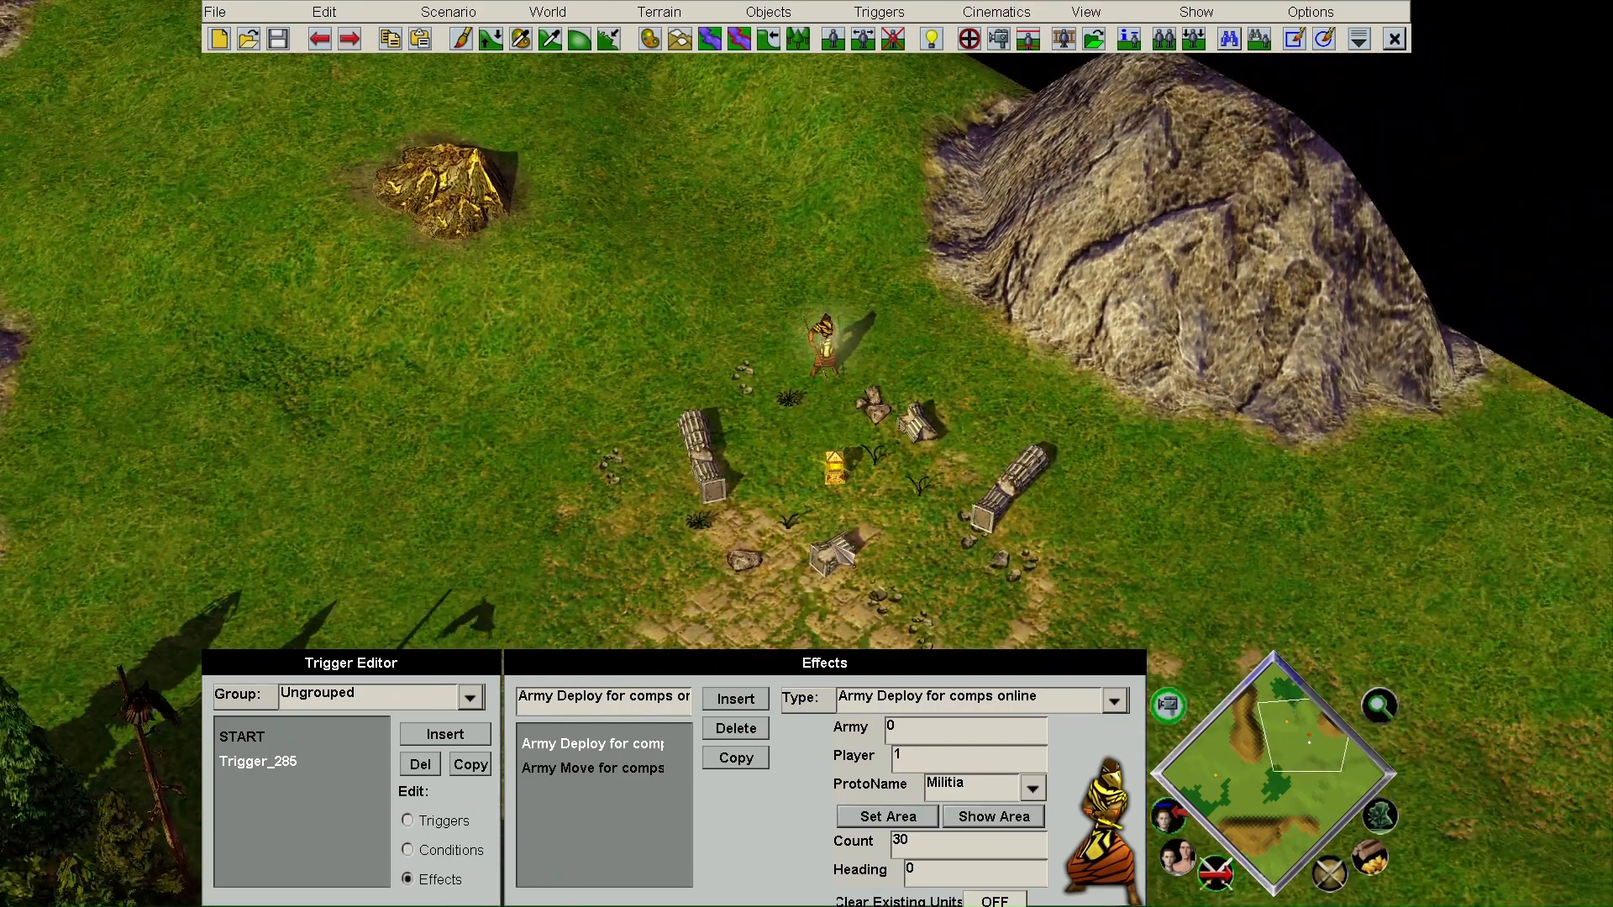
left_click(408, 850)
left_click(974, 697)
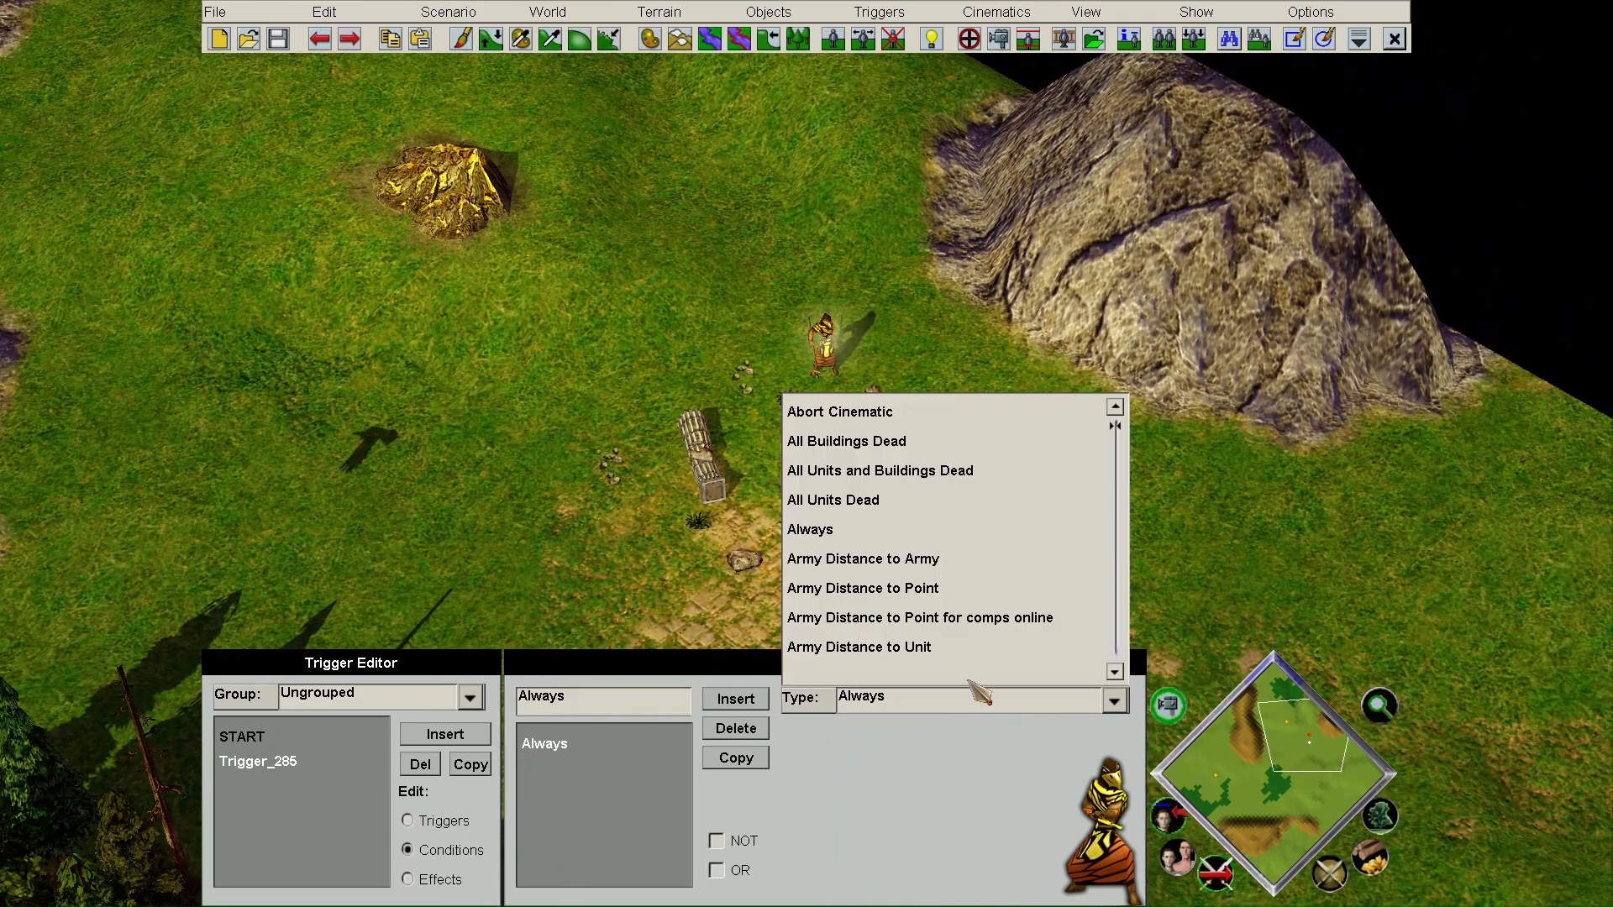
scroll(979, 525, "down", 10)
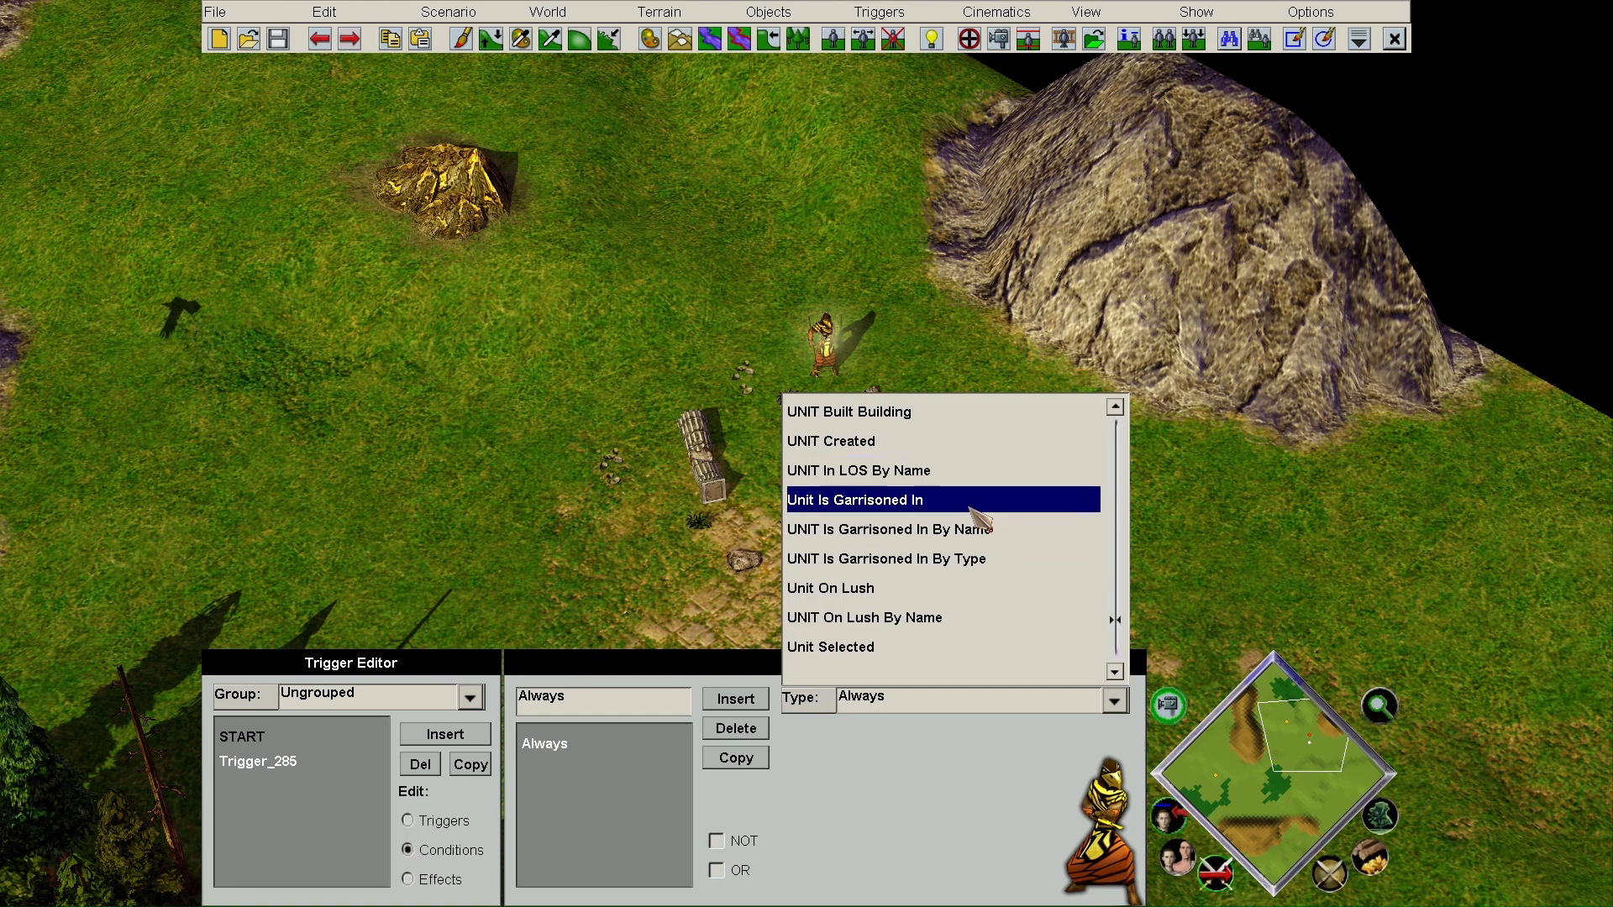
scroll(974, 518, "down", 13)
left_click(903, 588)
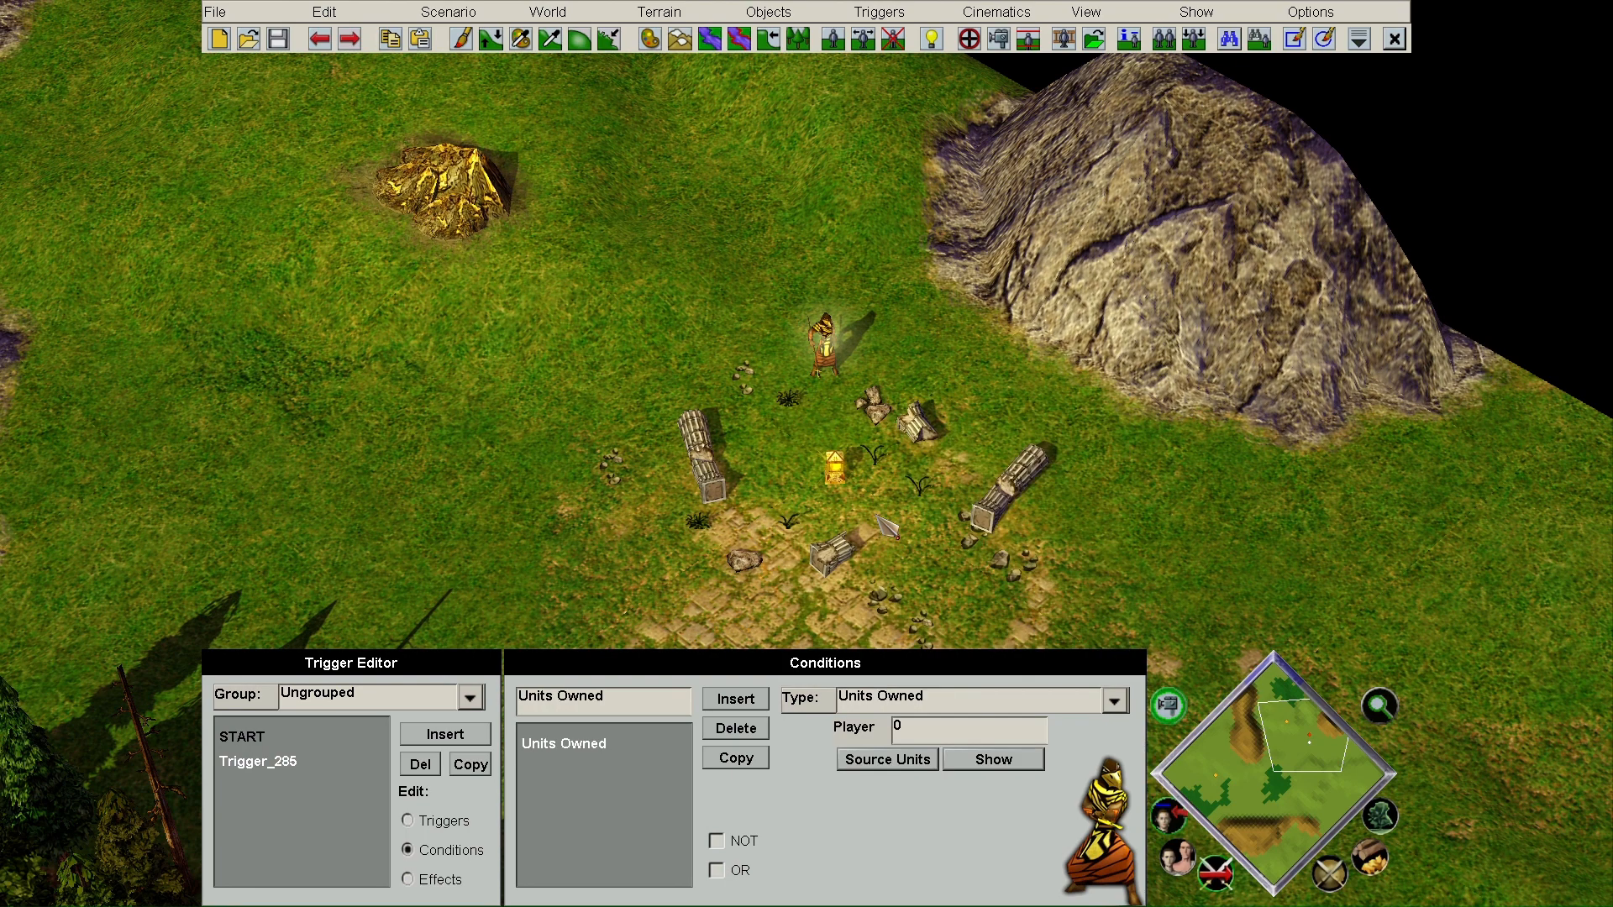
- Set the Units Owned condition to player 0 with the golden lantern-shaped object as source unit, and negate it with NOT
scroll(901, 729, "up", 5)
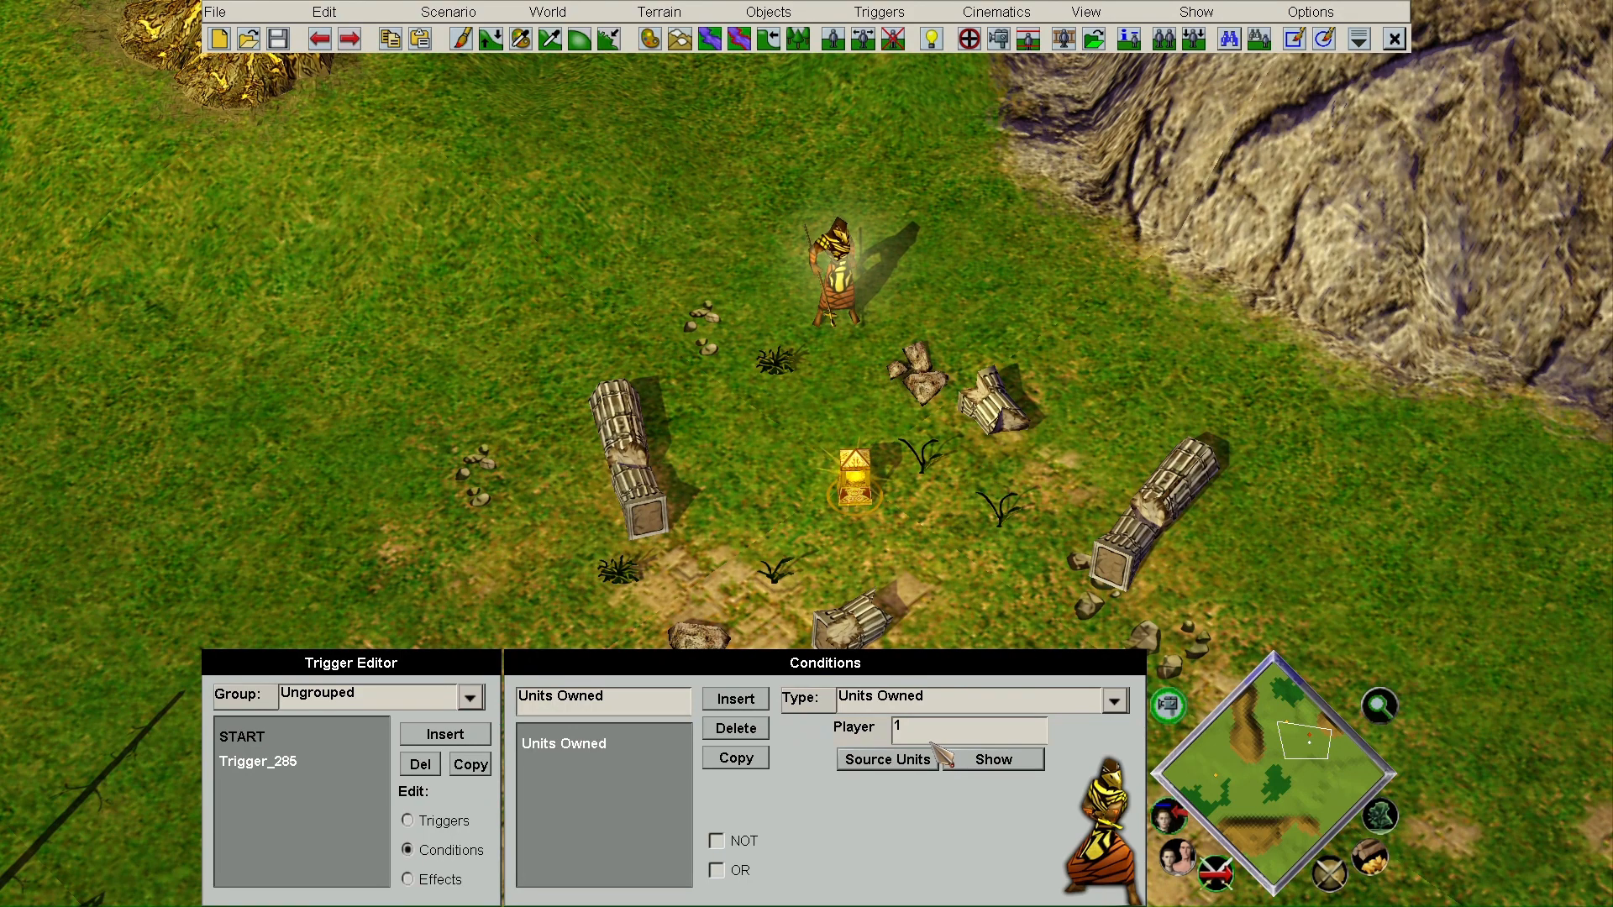
key("BackSpace")
type("0")
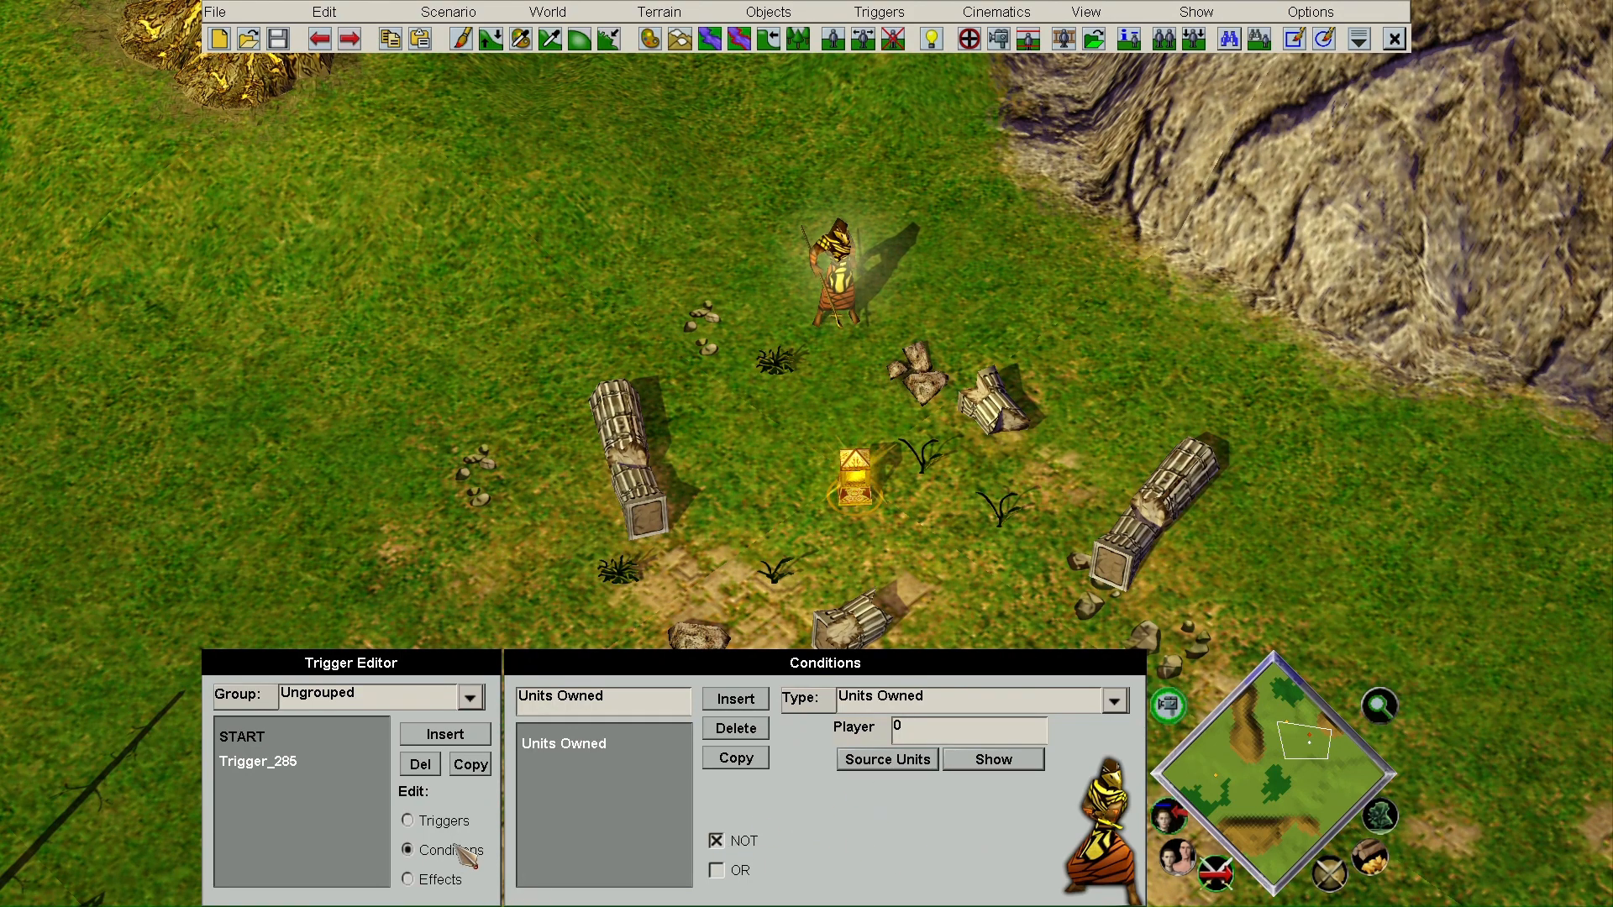
- Delete the Army Move for comps online effect from Trigger_285
left_click(453, 878)
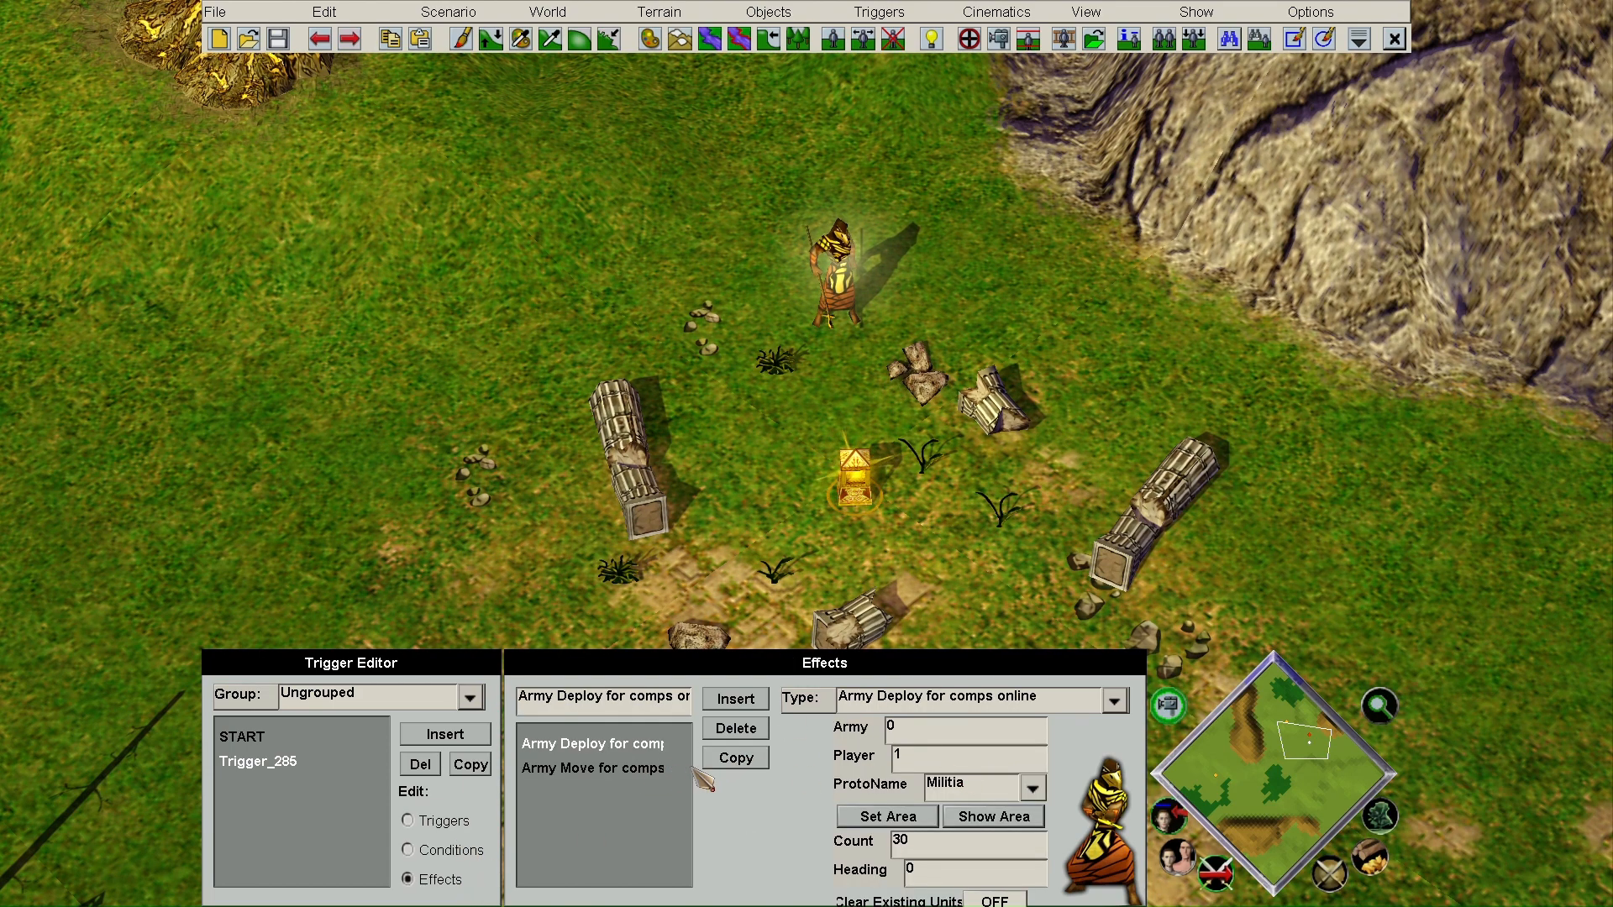
left_click(638, 768)
left_click(736, 729)
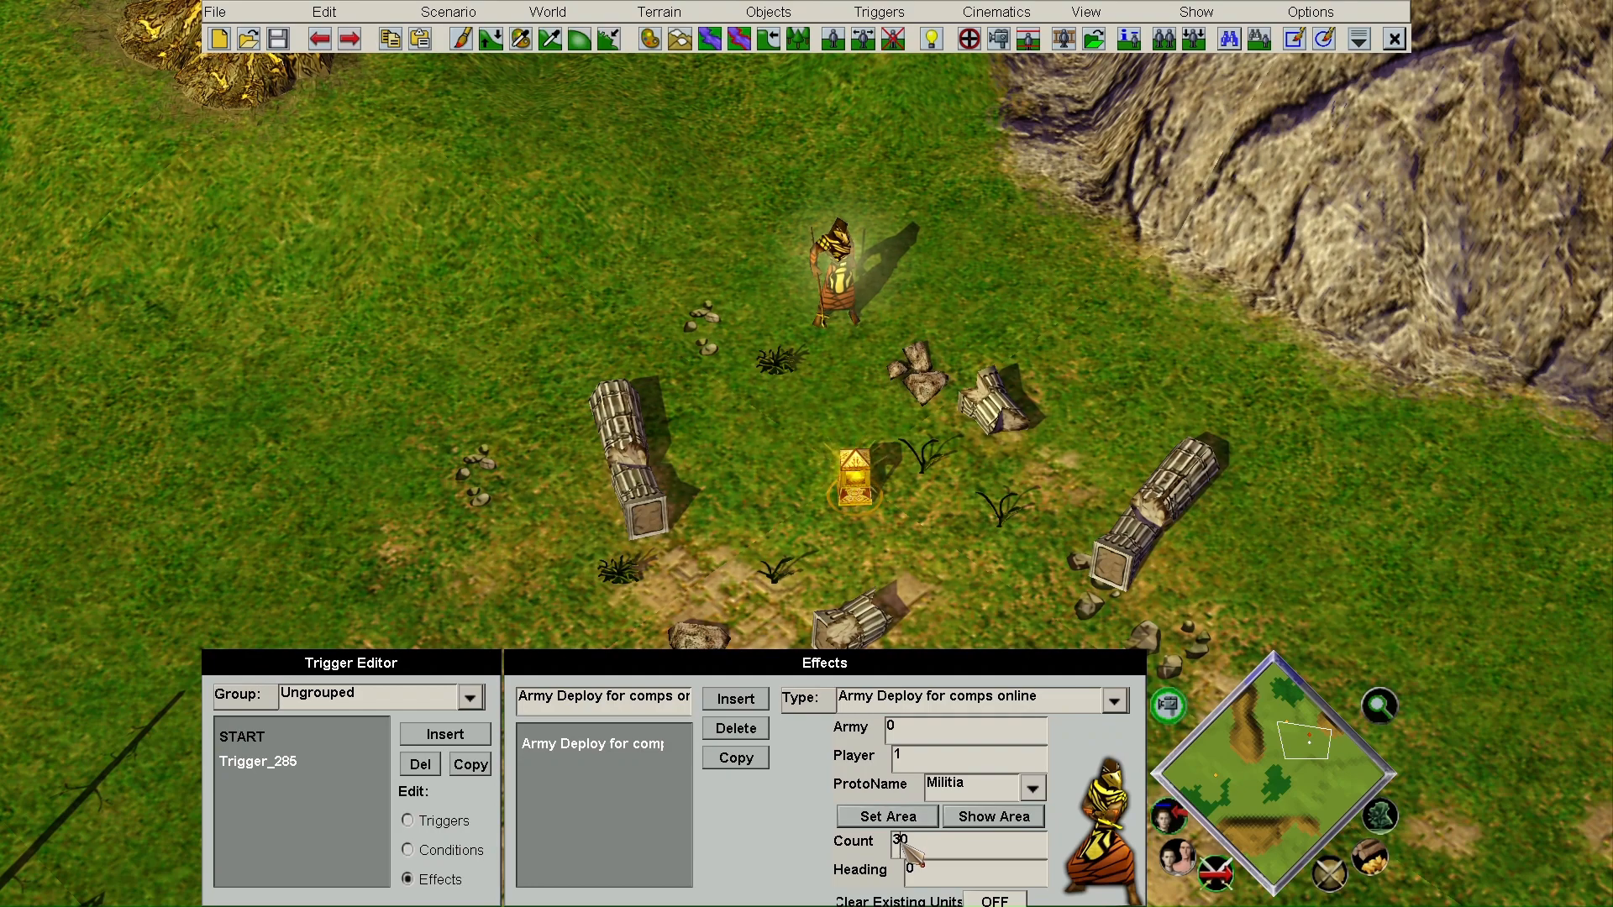
- Set the Militia deploy effect's count to 2 and duplicate it, with Clear Existing Units turned on for the copy
left_click(735, 757)
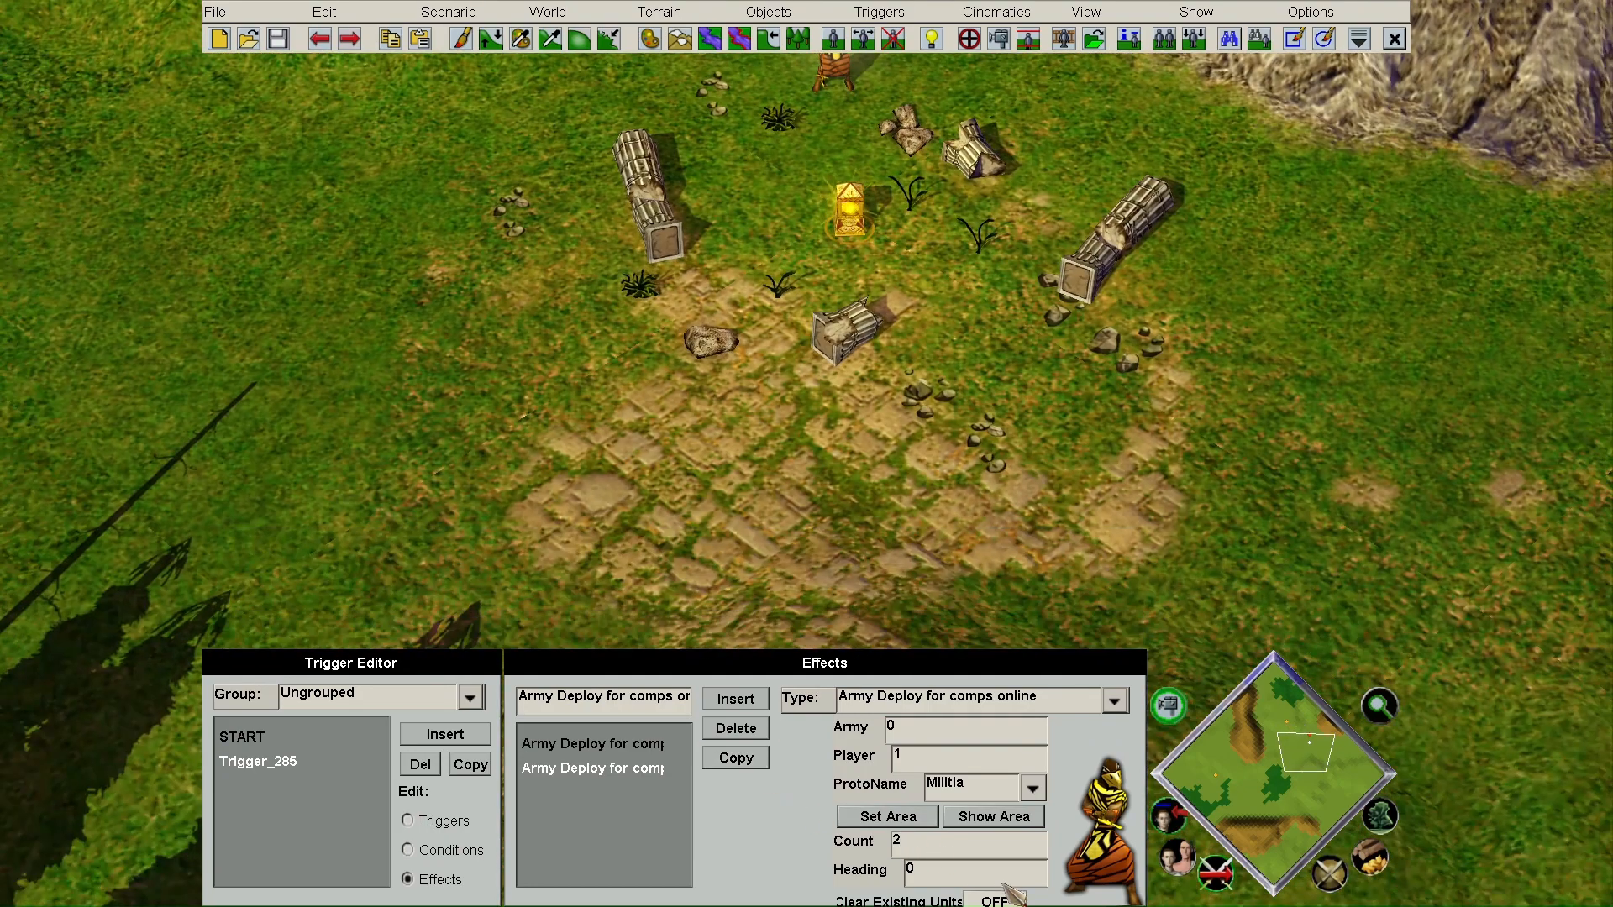
left_click(995, 900)
- Add an Army Convert for comps online effect for army 0, from player 1 to player 2
left_click(736, 699)
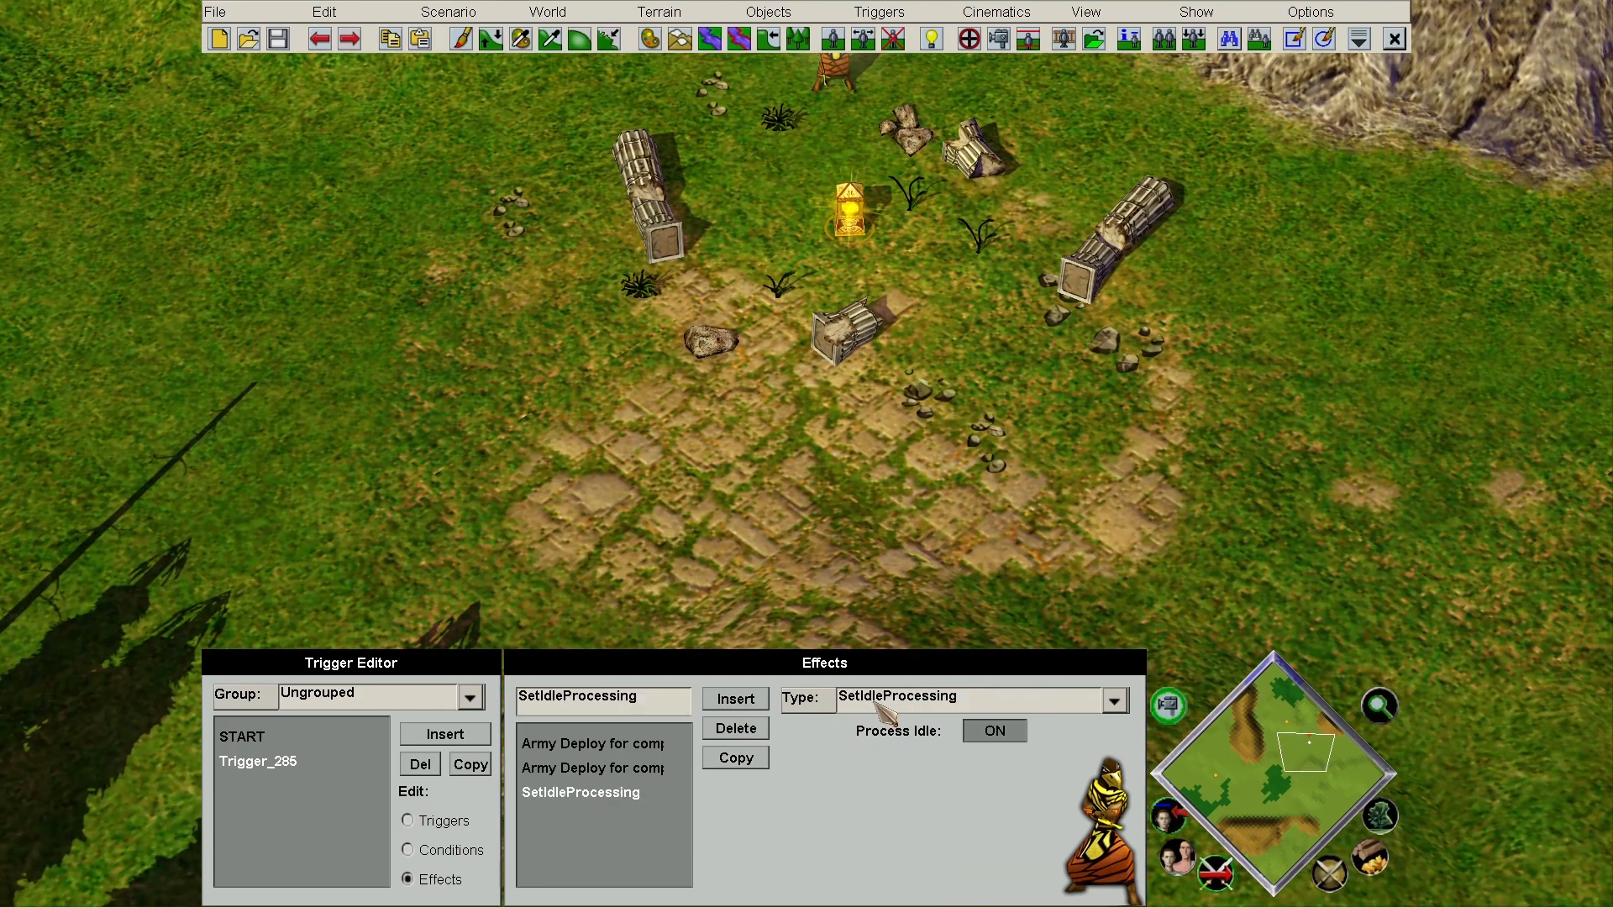
left_click(1114, 700)
scroll(932, 605, "down", 5)
scroll(918, 460, "down", 3)
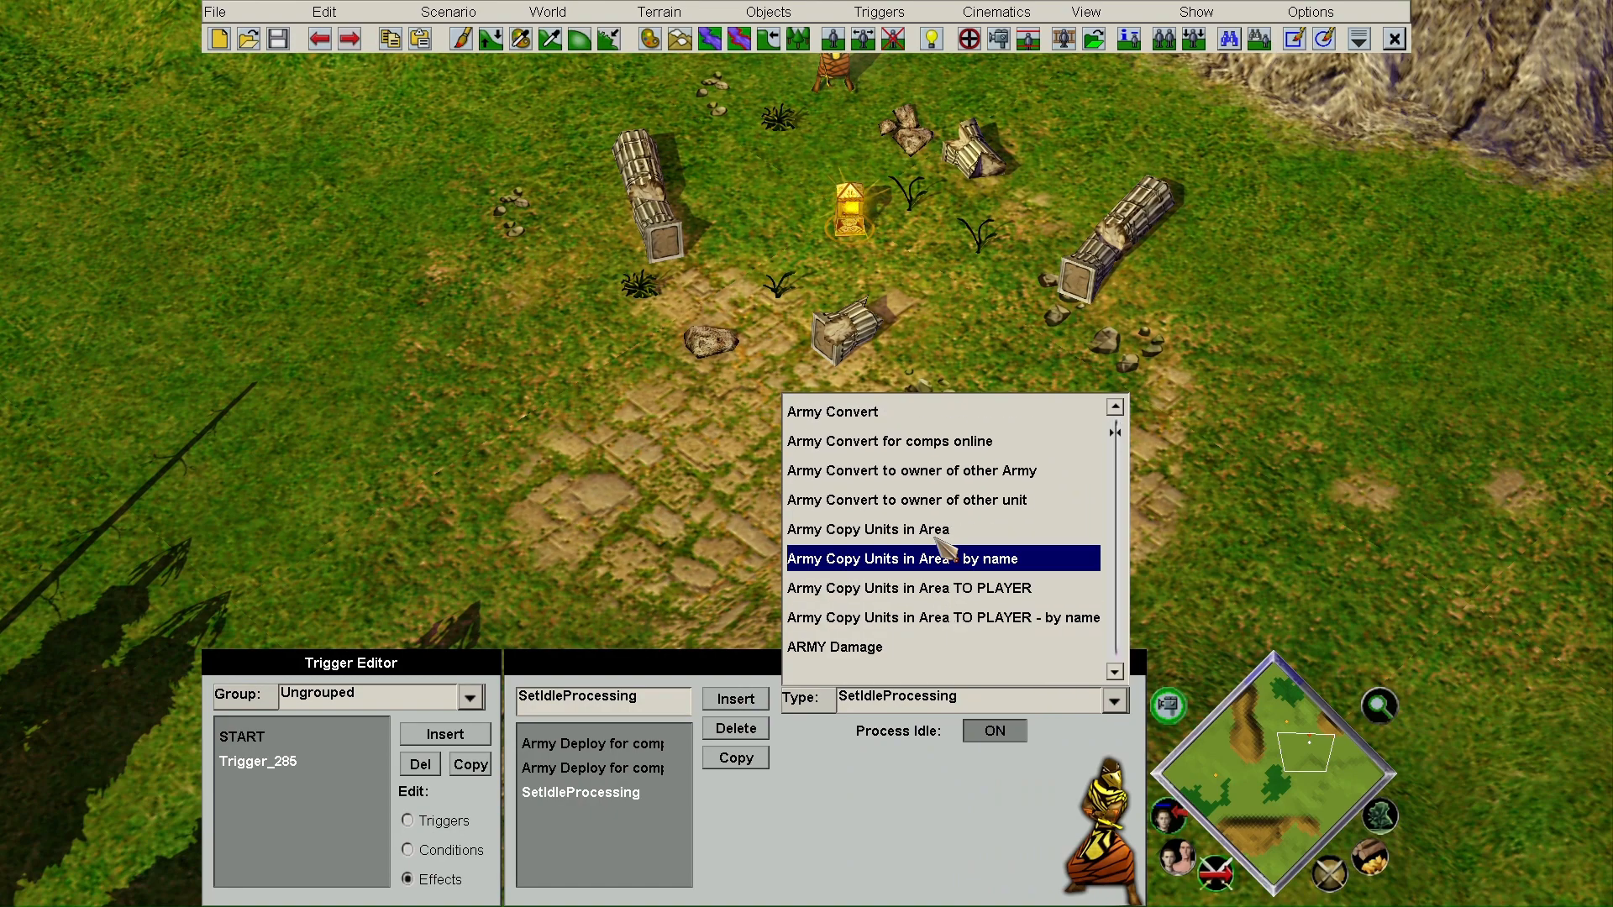
scroll(918, 495, "up", 1)
left_click(918, 527)
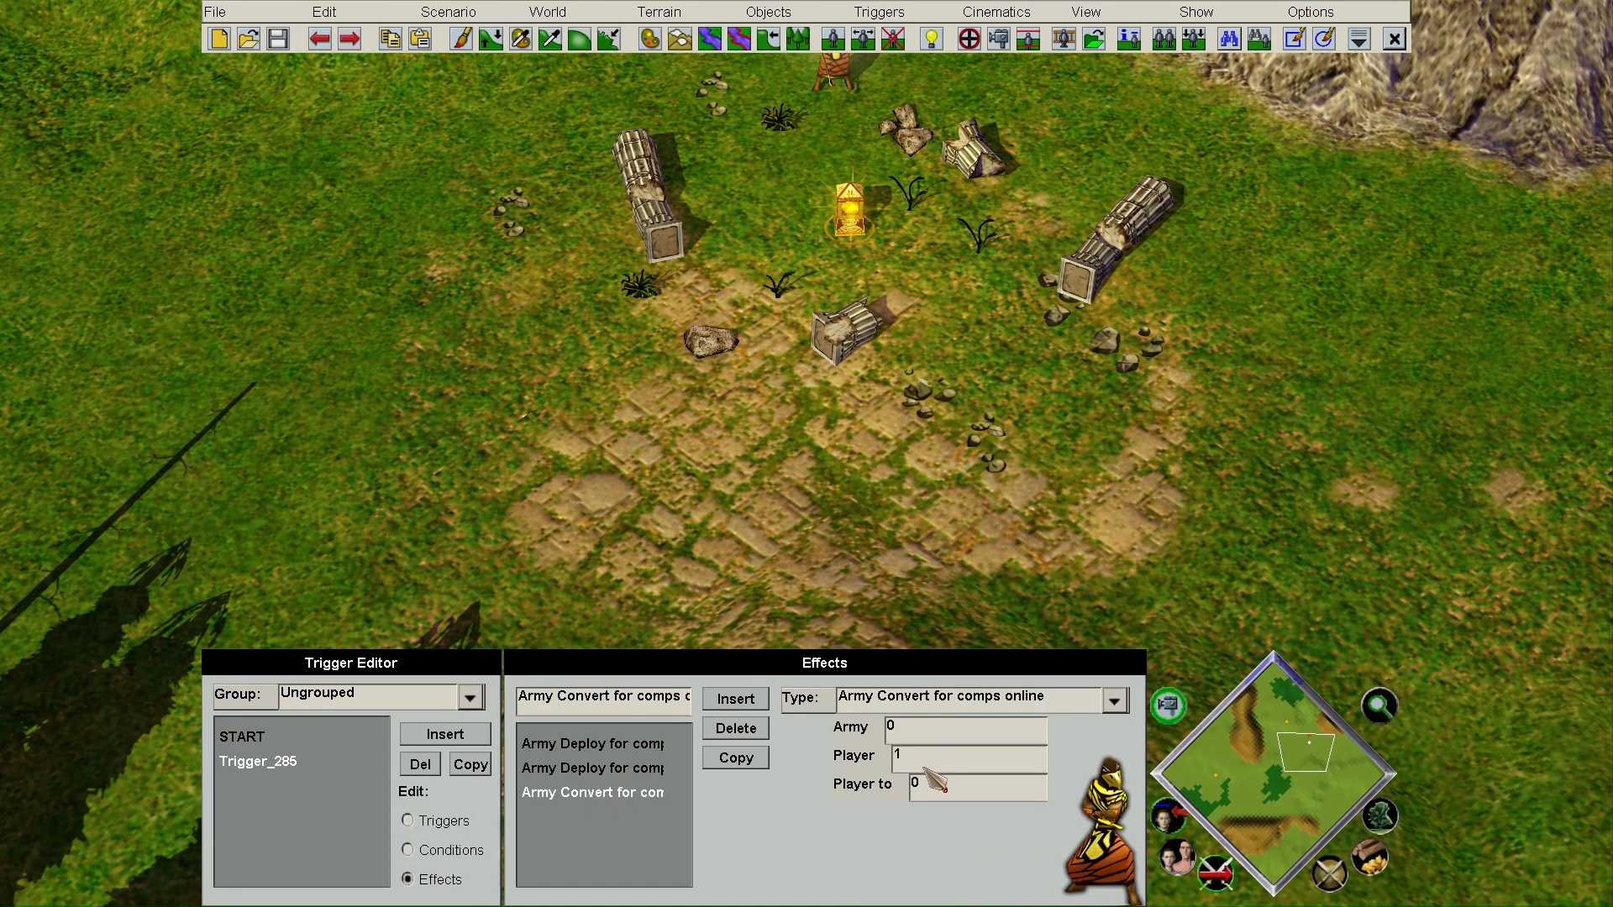
left_click(930, 786)
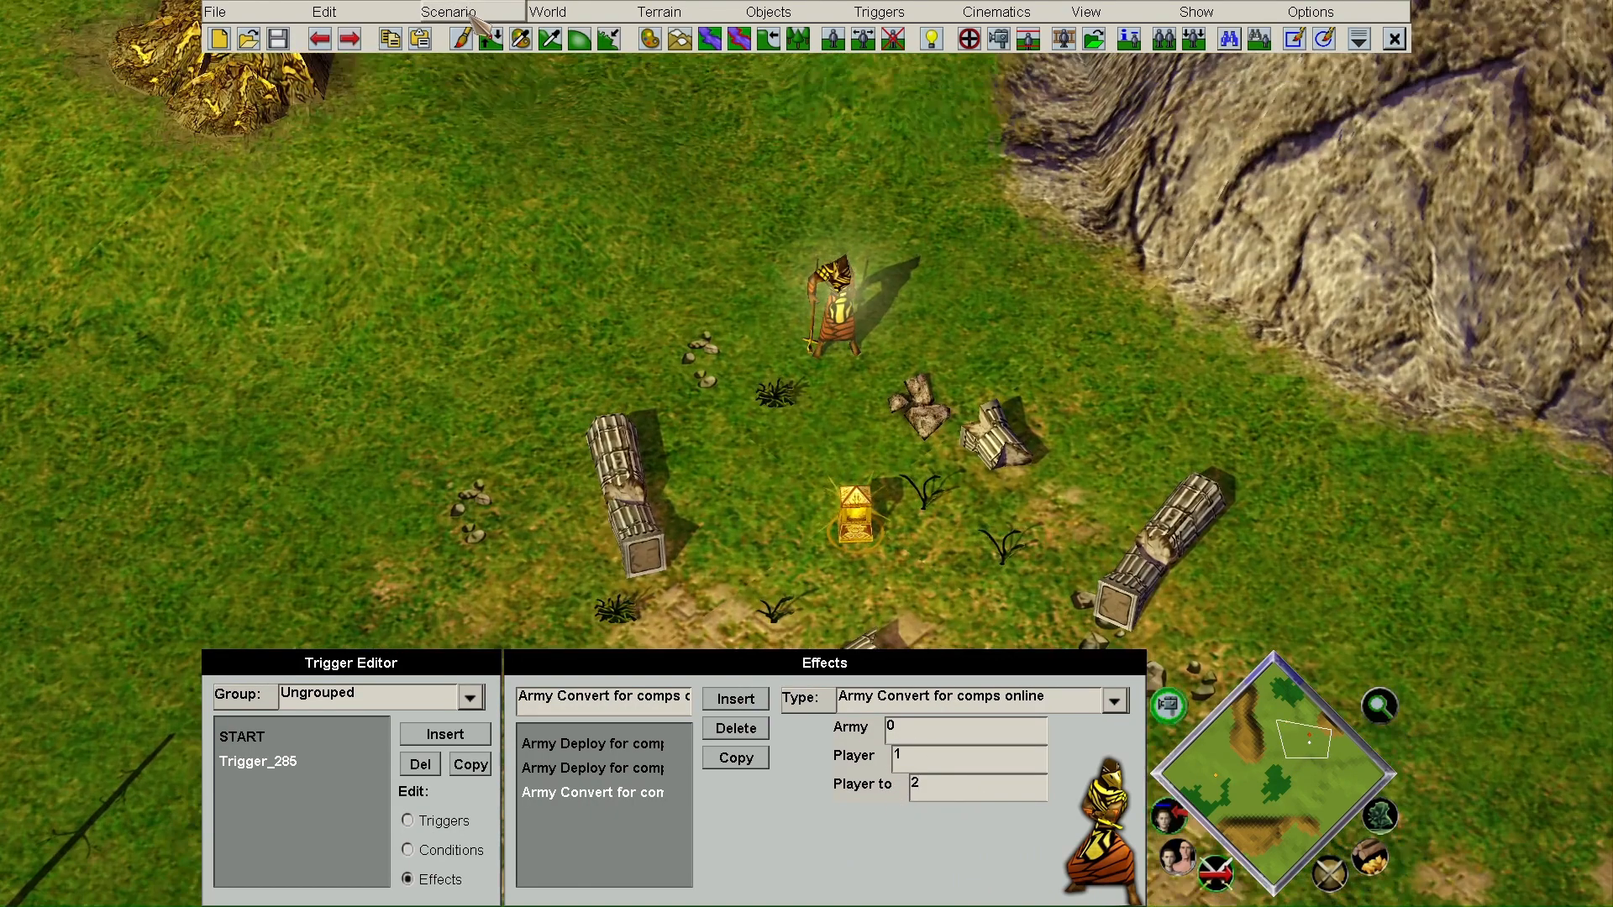
- Playtest the scenario, select the deployed Militia to check which ones convert to player 2, and quit back to the editor
left_click(447, 12)
left_click(525, 125)
left_click(783, 417)
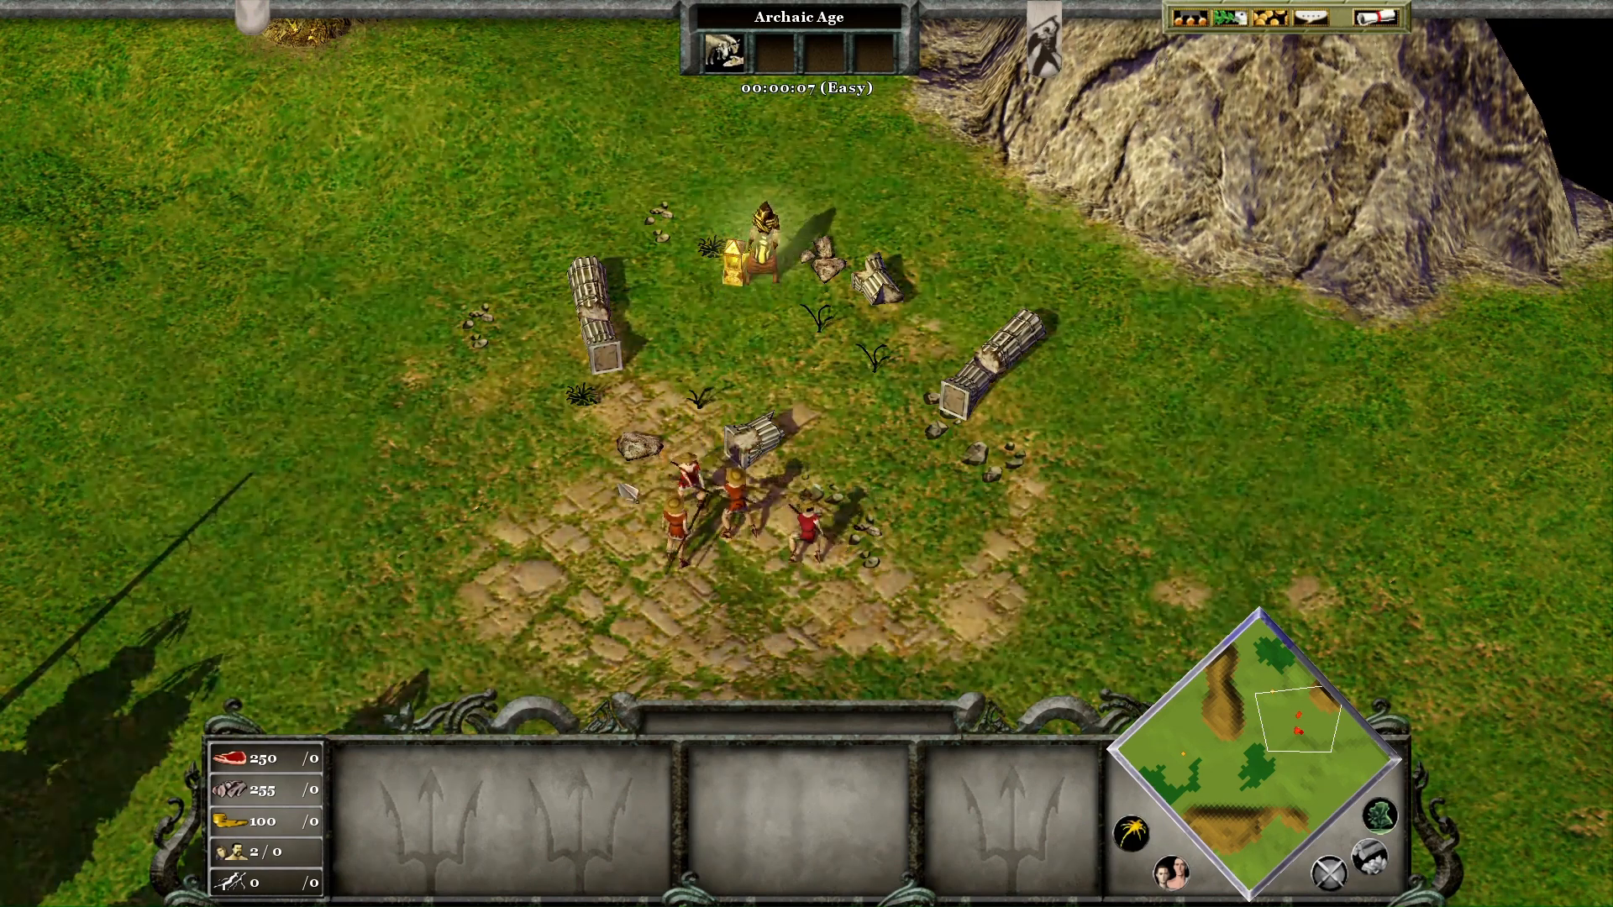
left_click_drag(621, 420, 945, 580)
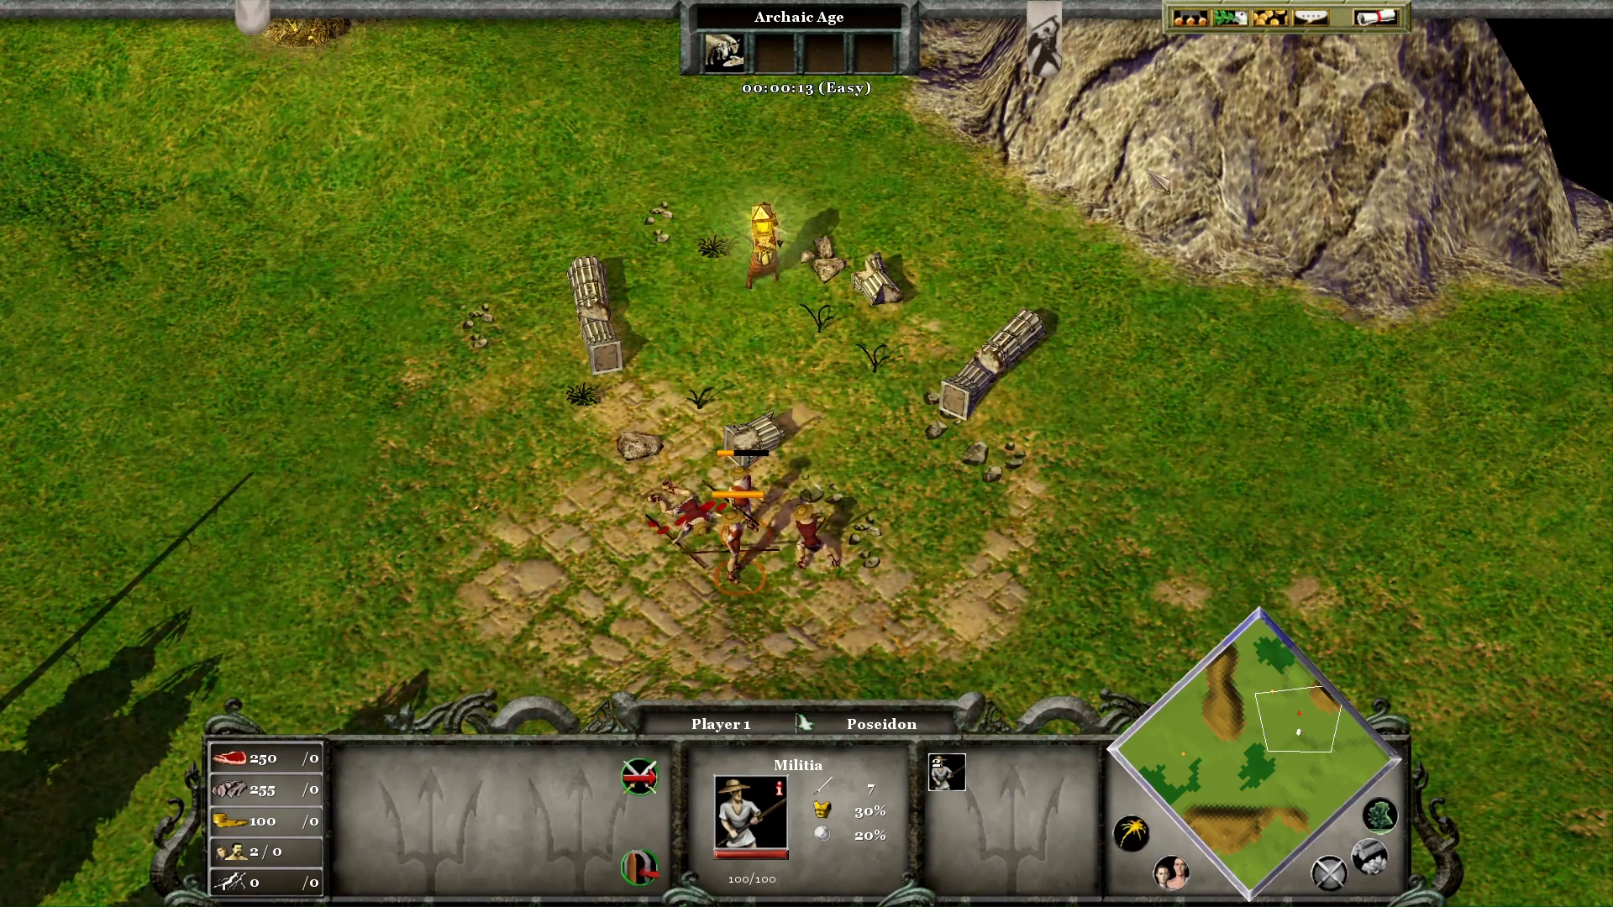
left_click(1375, 17)
left_click(874, 370)
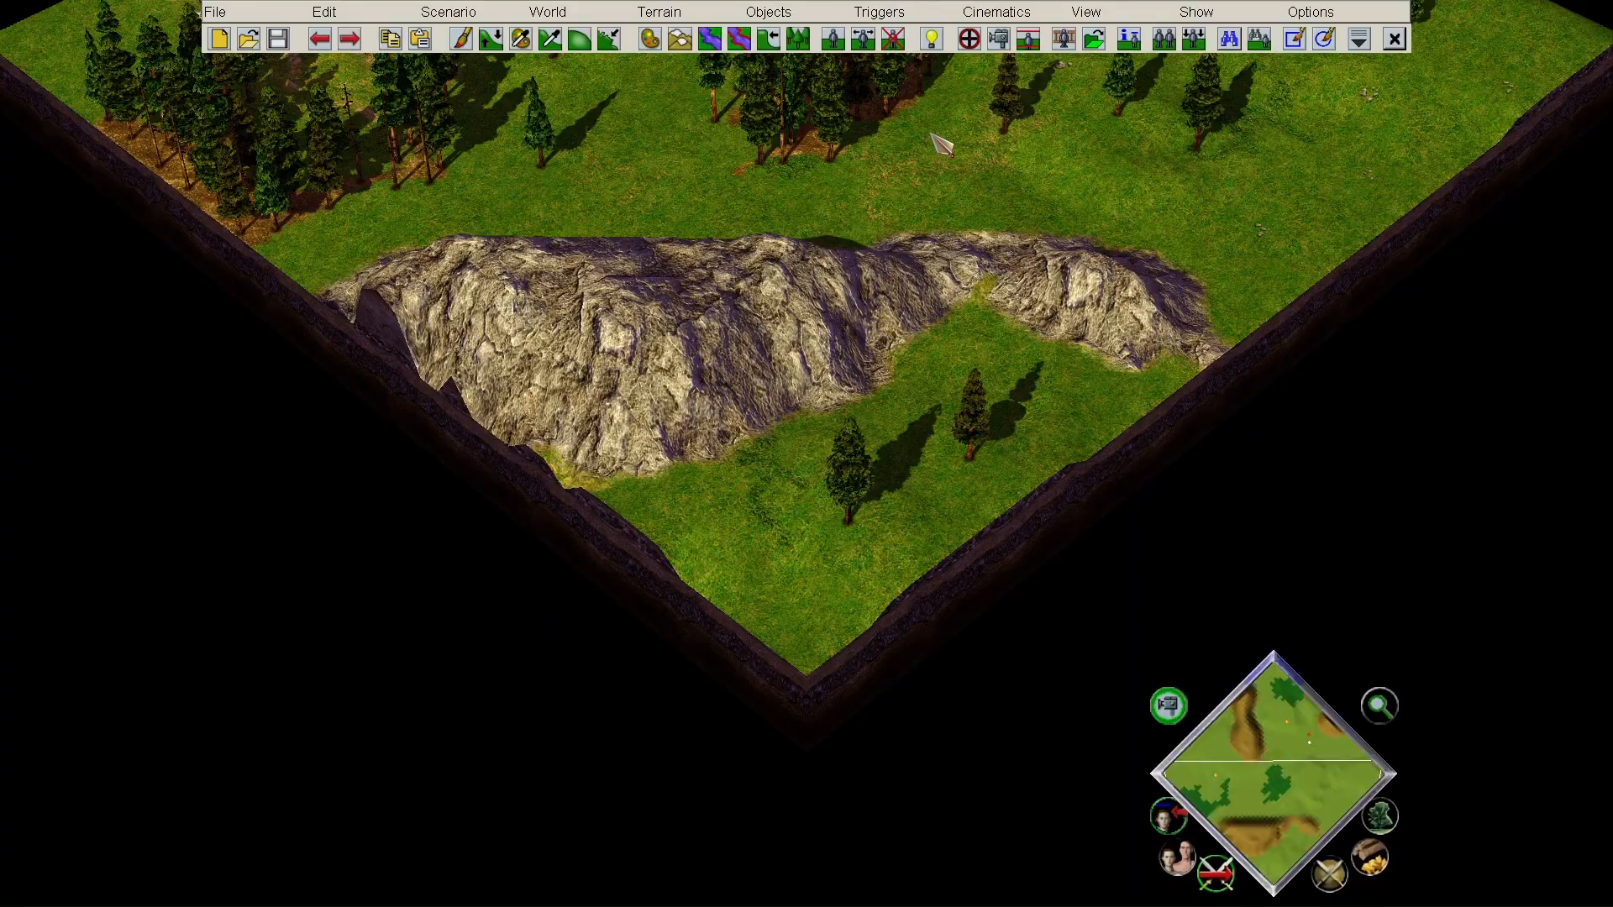
- Delete the duplicate Army Deploy for comps online effect, the second effect listed in Trigger_285
scroll(1222, 185, "up", 5)
scroll(1222, 185, "up", 5)
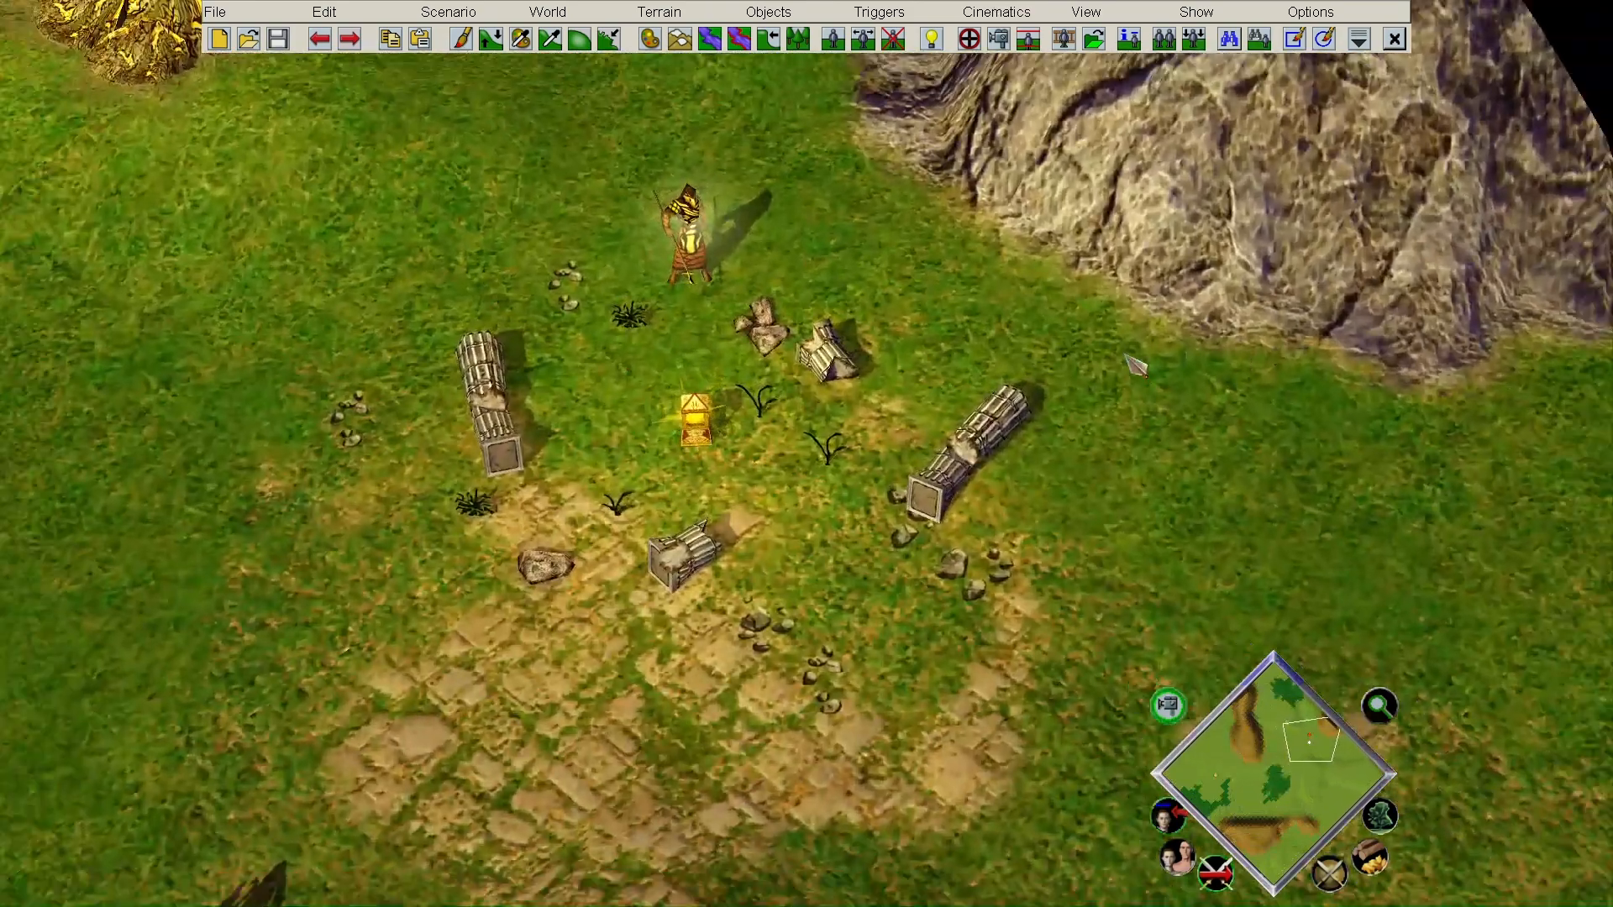
scroll(1108, 134, "down", 8)
left_click(969, 41)
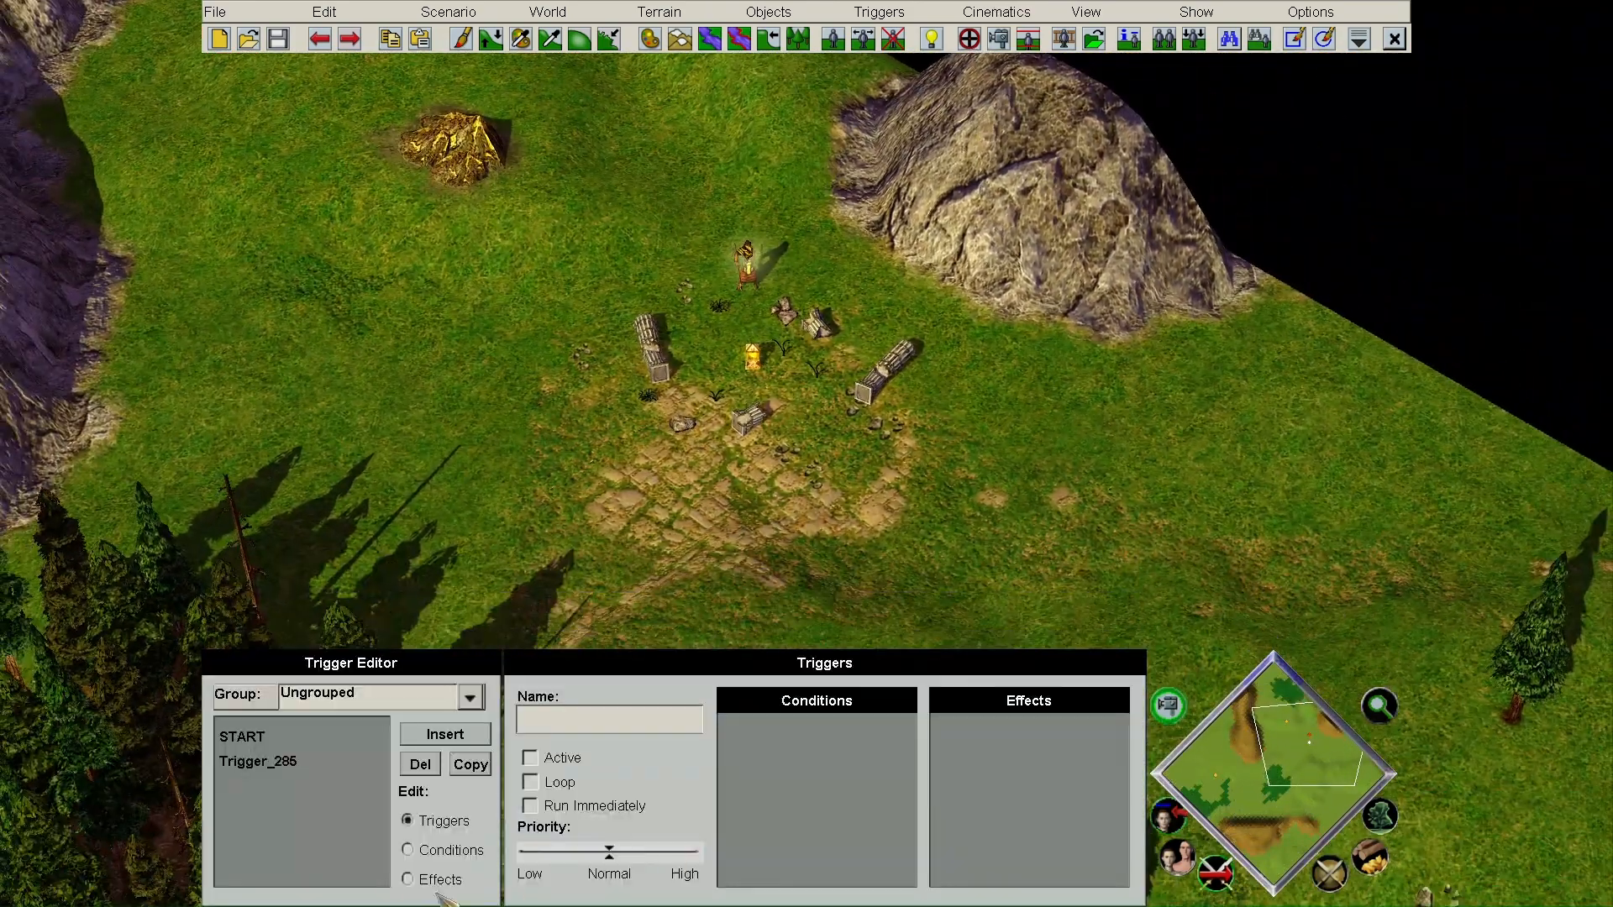
left_click(309, 763)
left_click(408, 878)
left_click(639, 793)
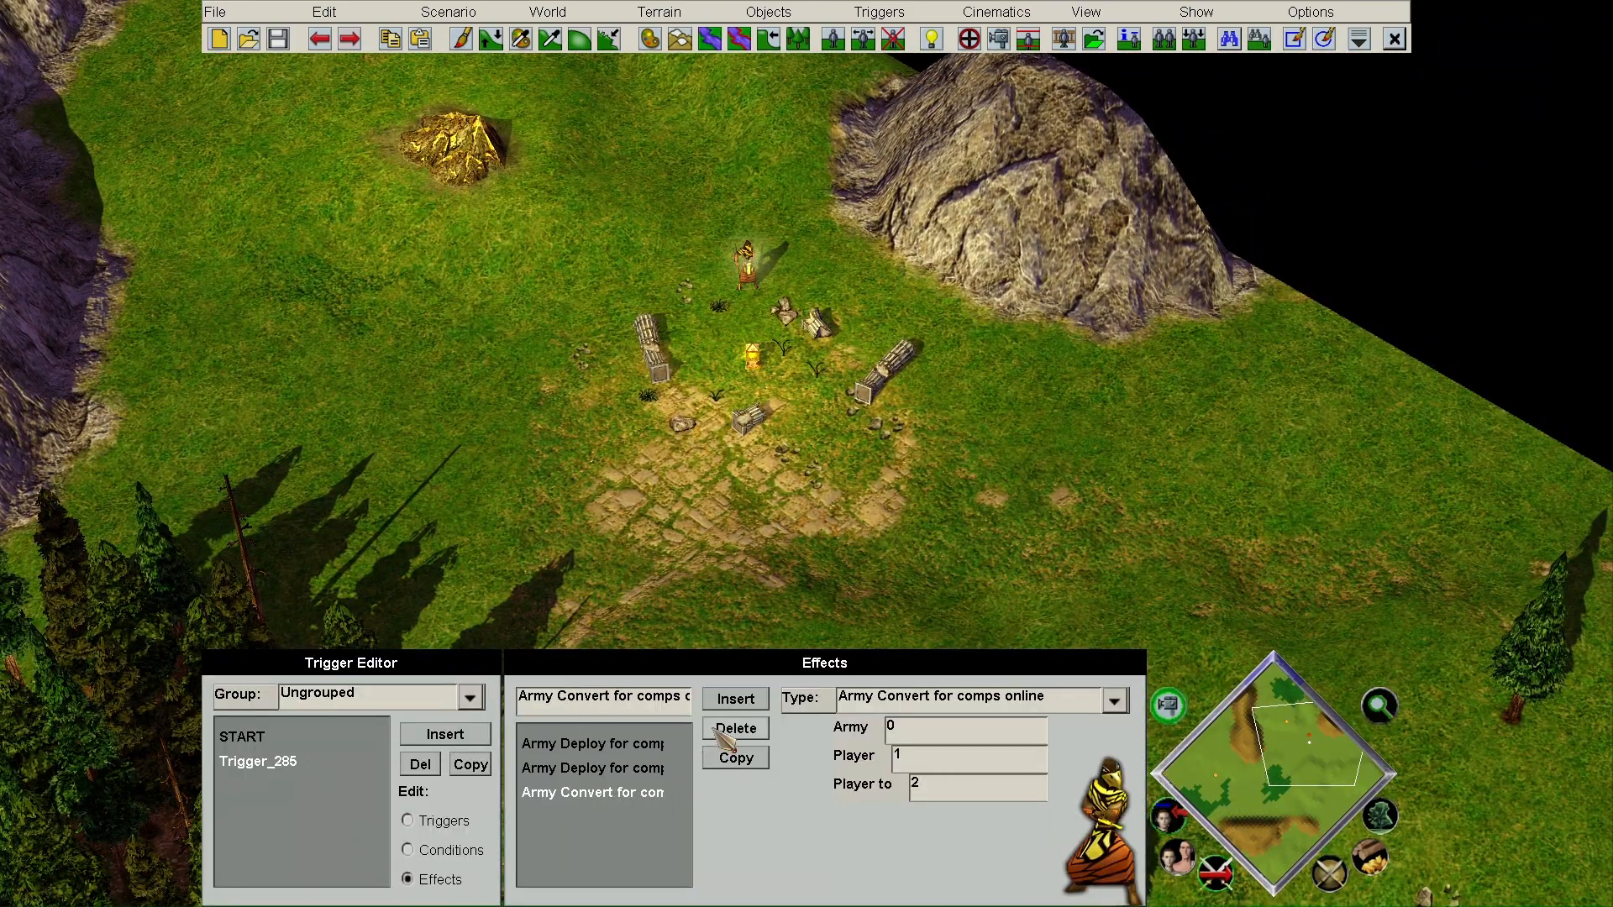
left_click(653, 768)
left_click(736, 728)
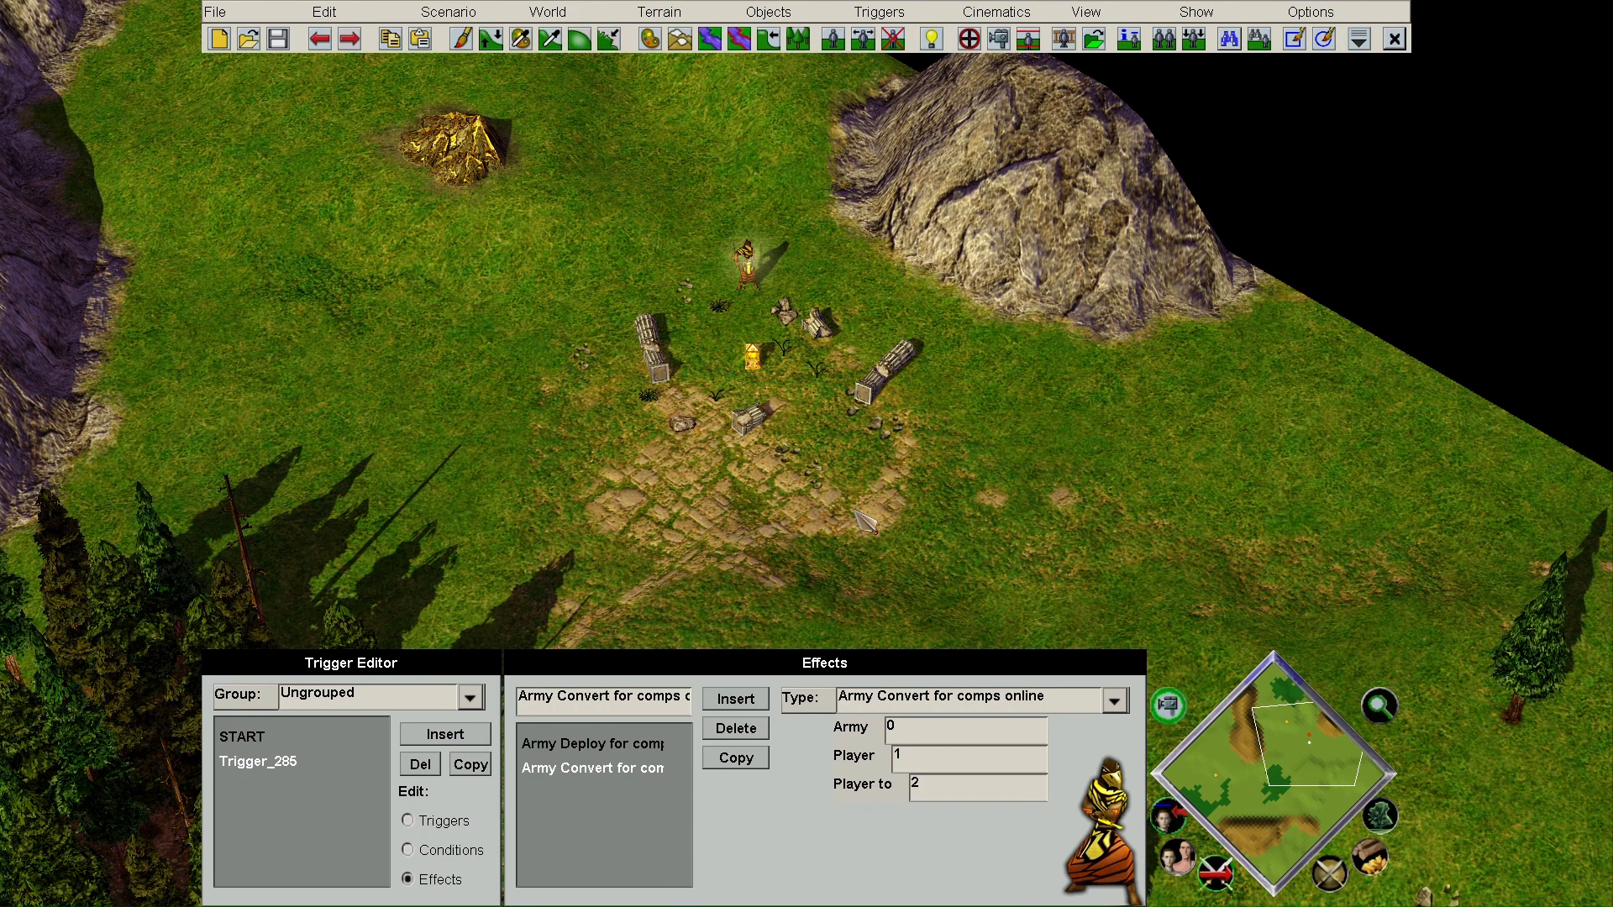
- Add an Army Flash for comps online effect to Trigger_285 for army 0 of player 1, lasting 2.5 seconds
left_click(752, 699)
left_click(920, 702)
scroll(968, 542, "down", 3)
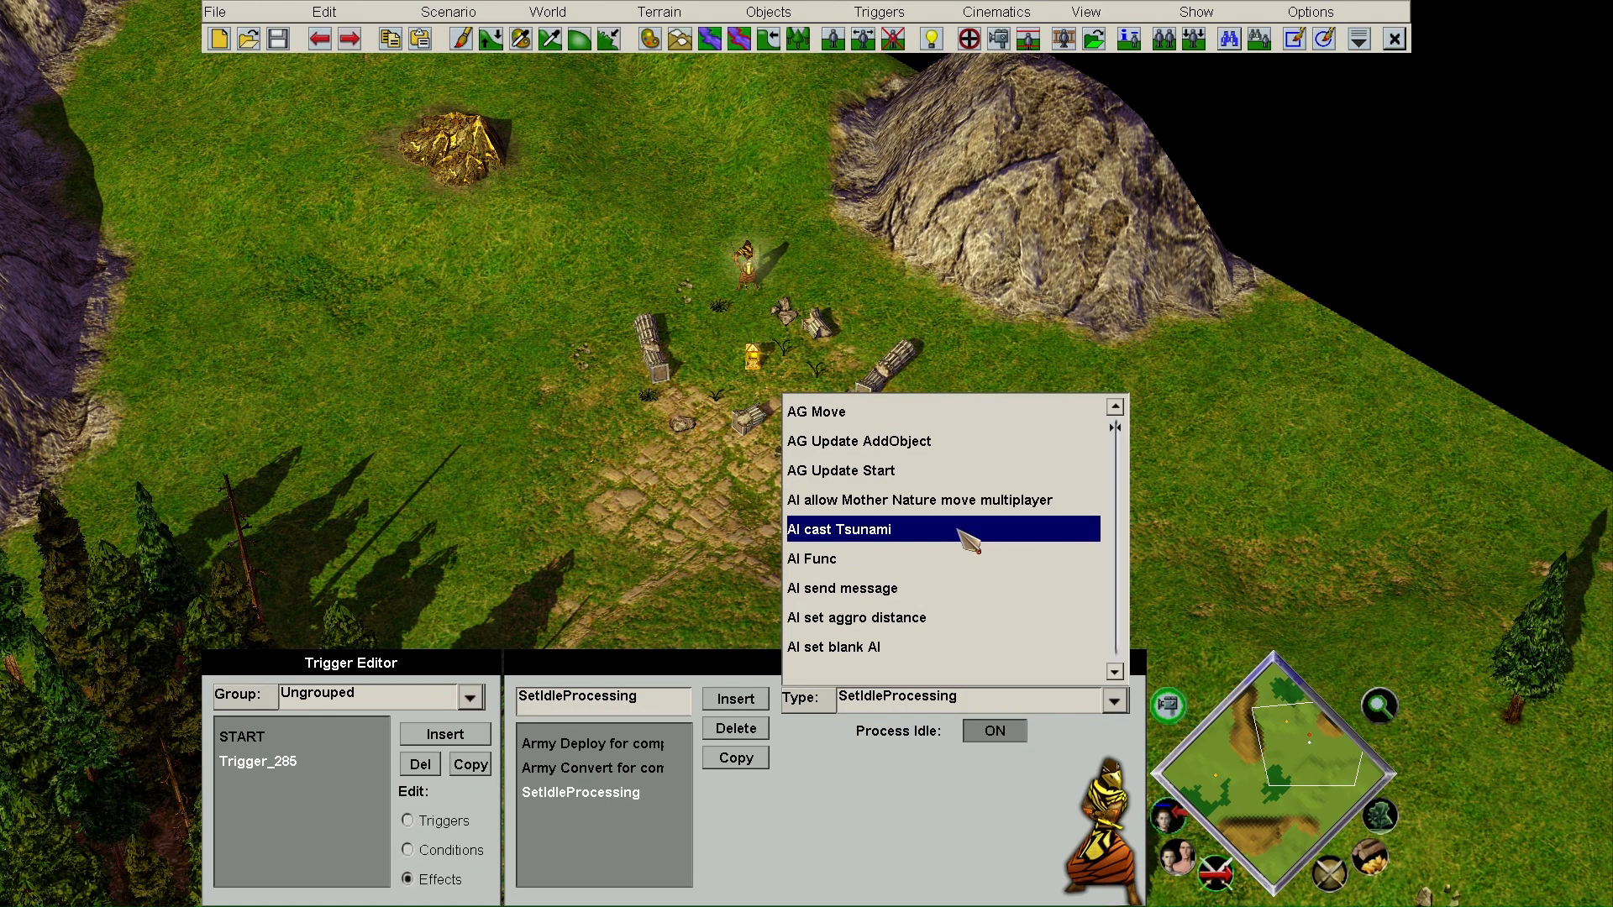
scroll(968, 542, "down", 5)
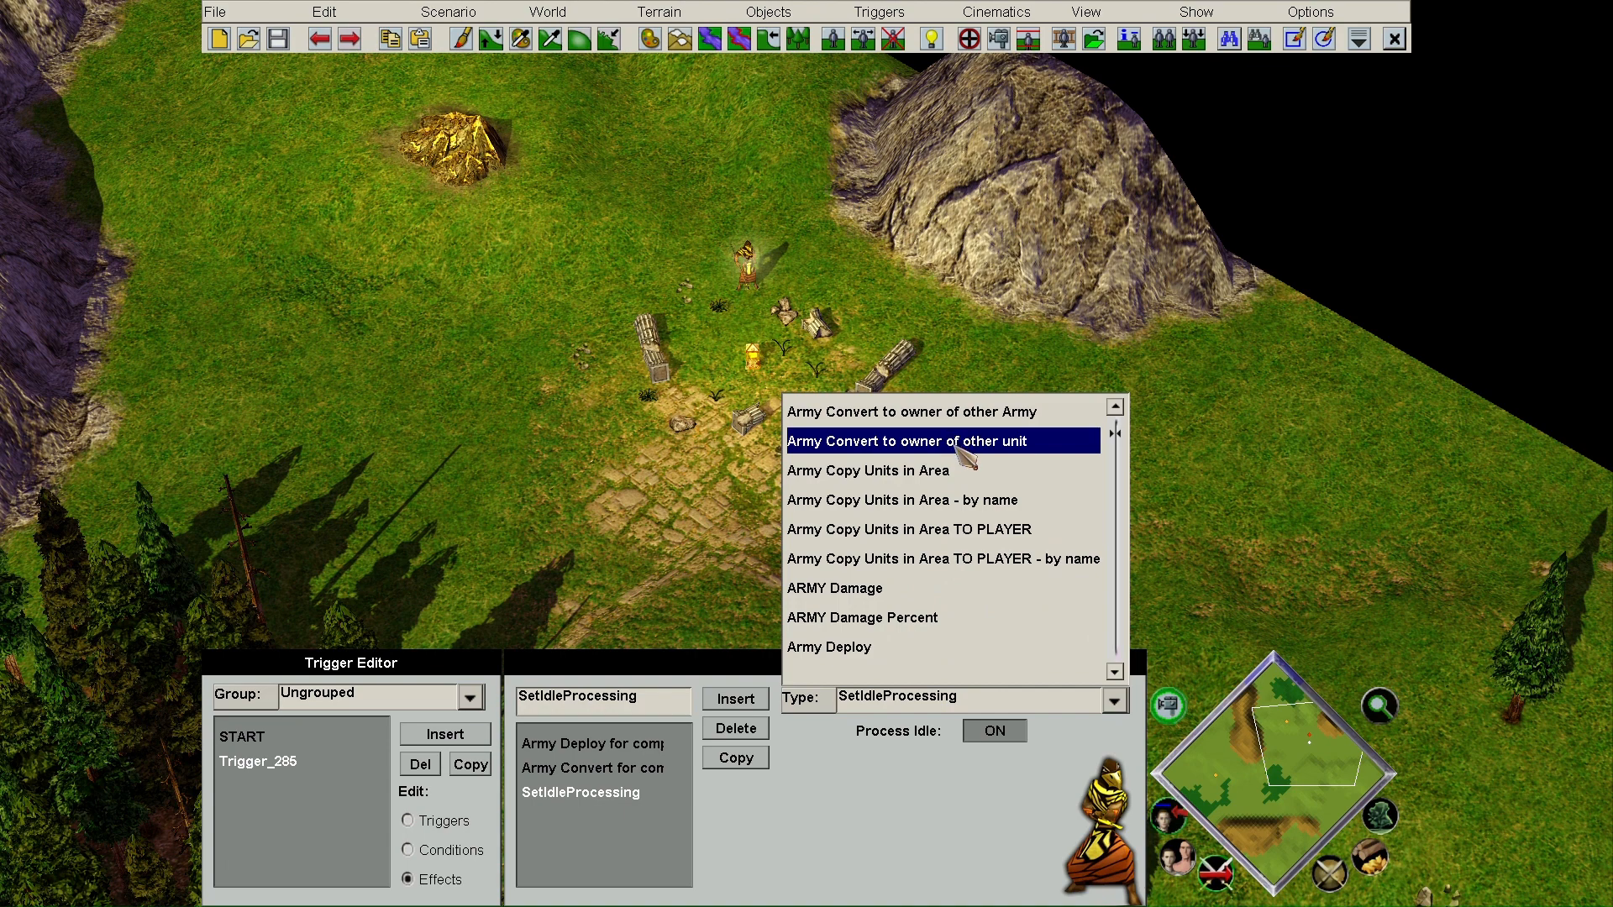
scroll(966, 460, "down", 5)
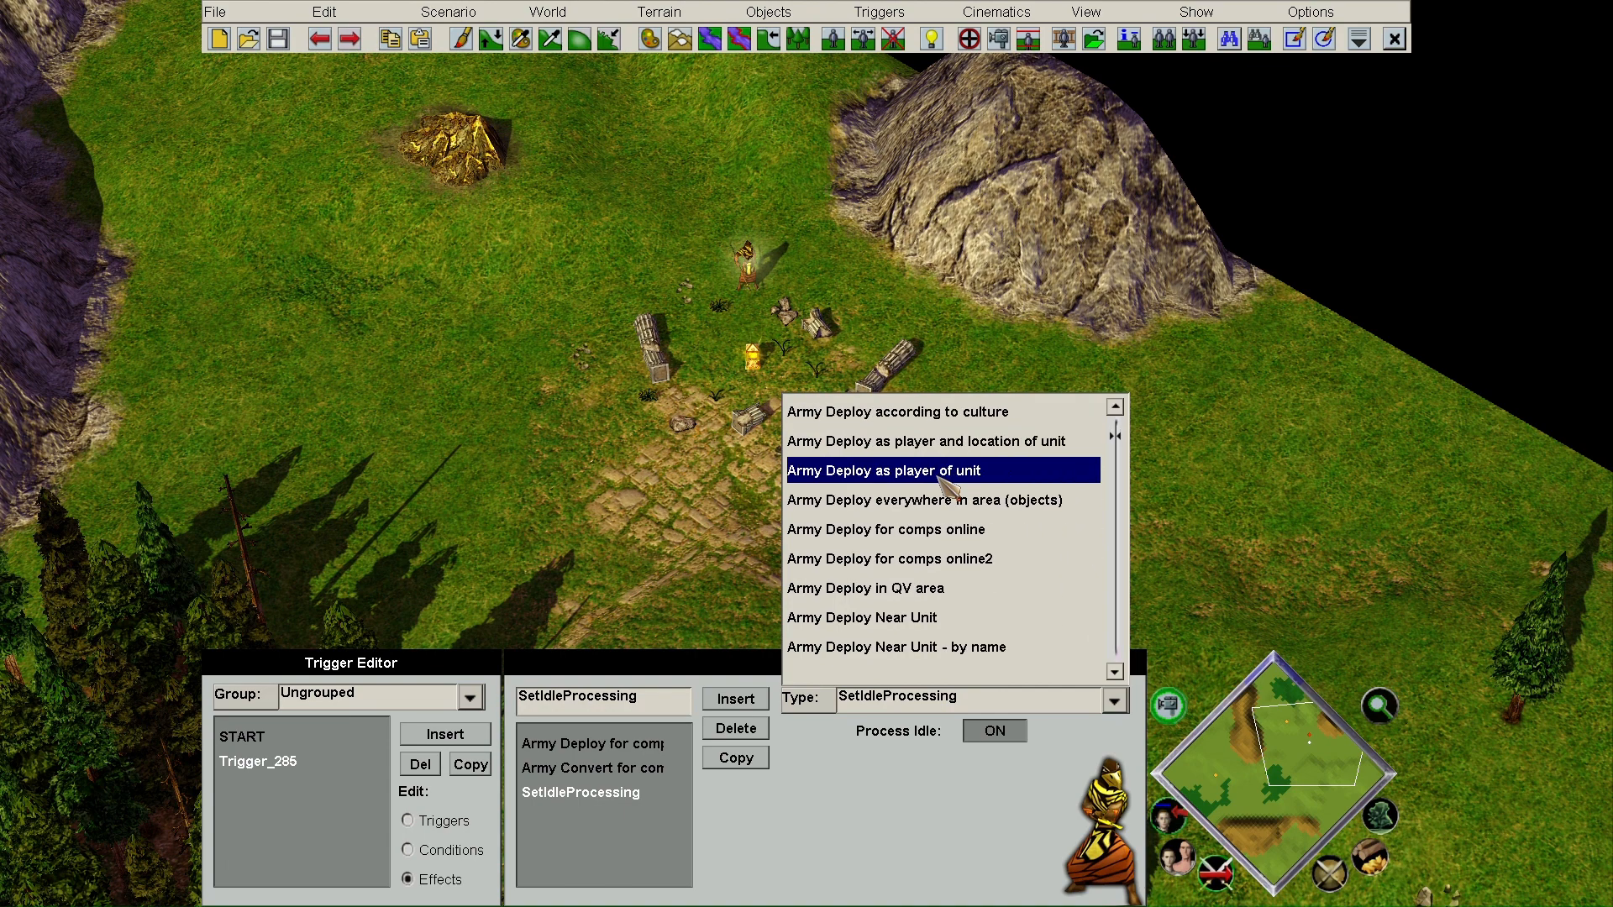
scroll(939, 478, "down", 10)
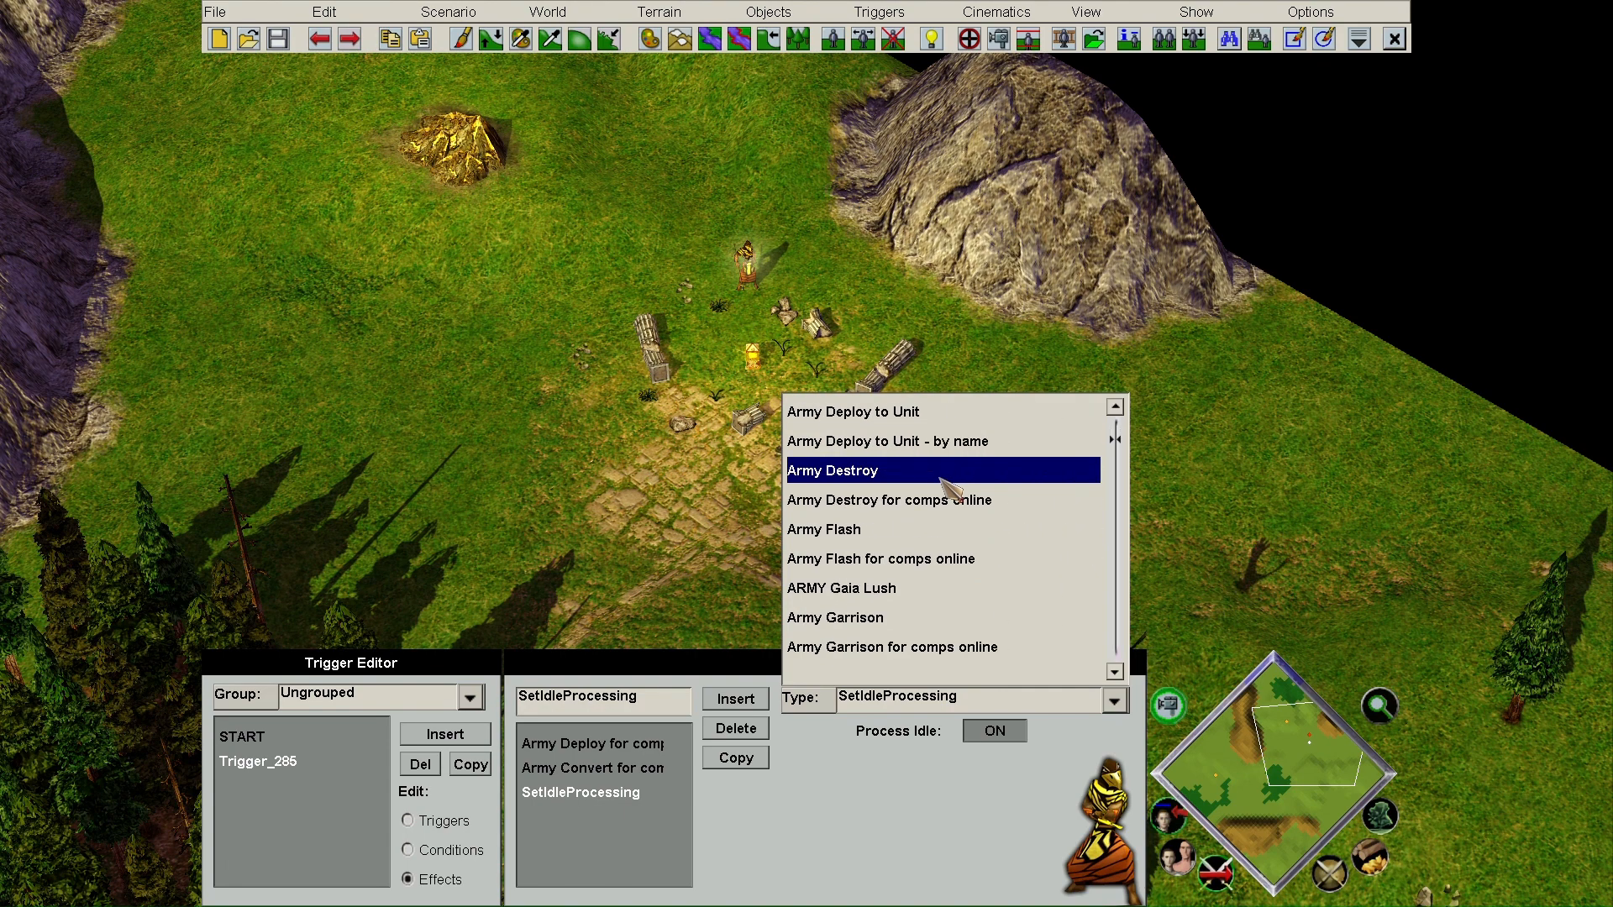
scroll(944, 477, "down", 1)
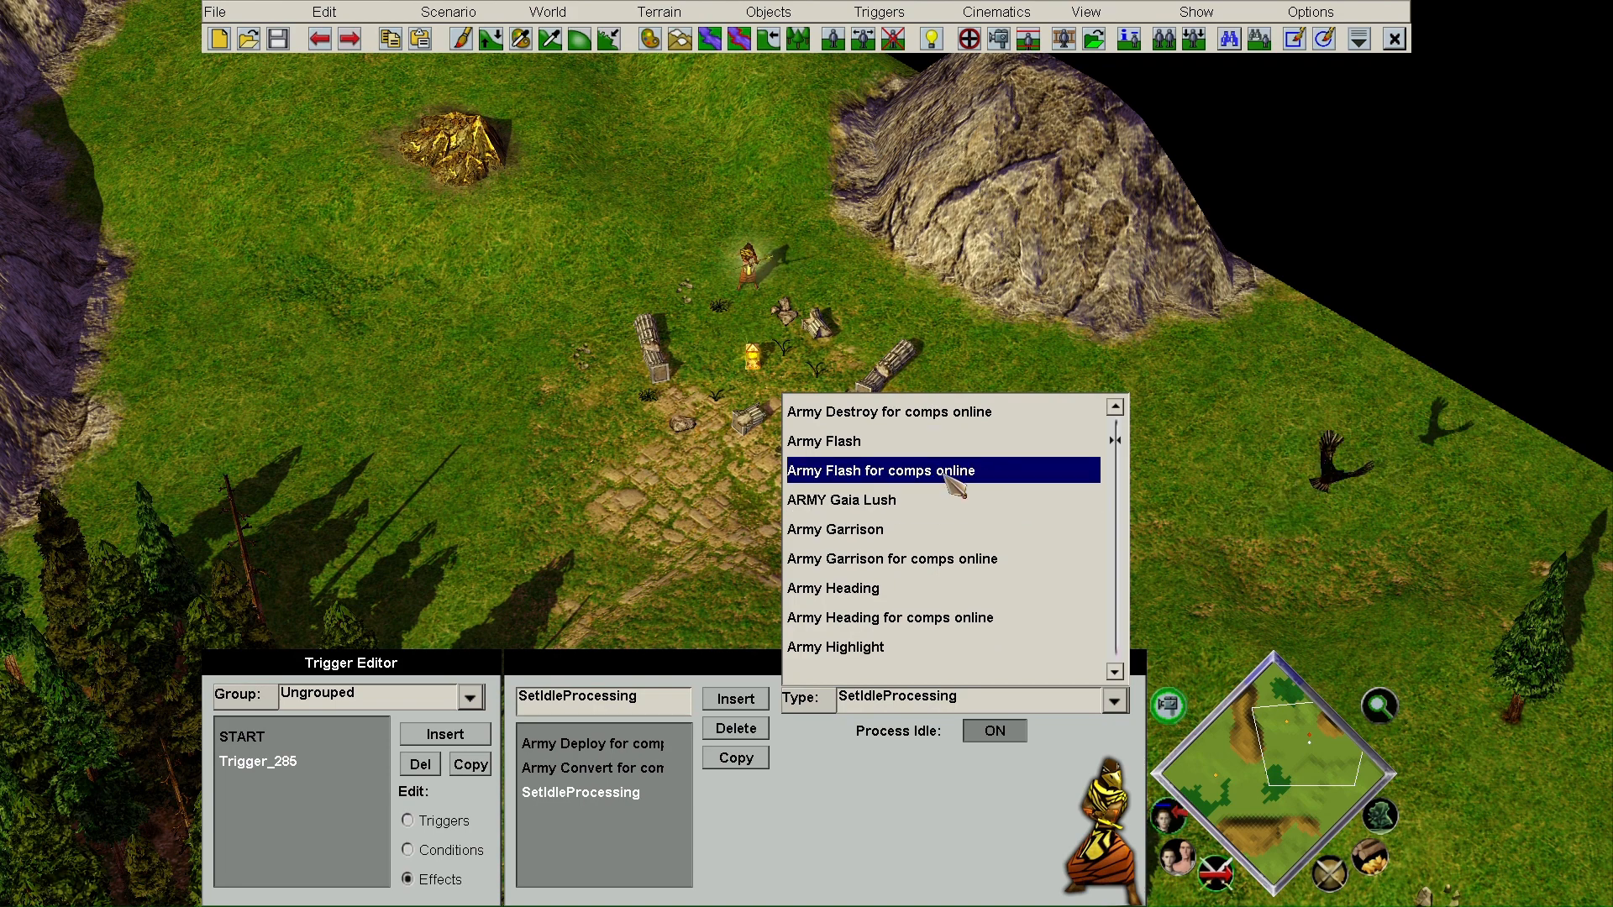
left_click(949, 475)
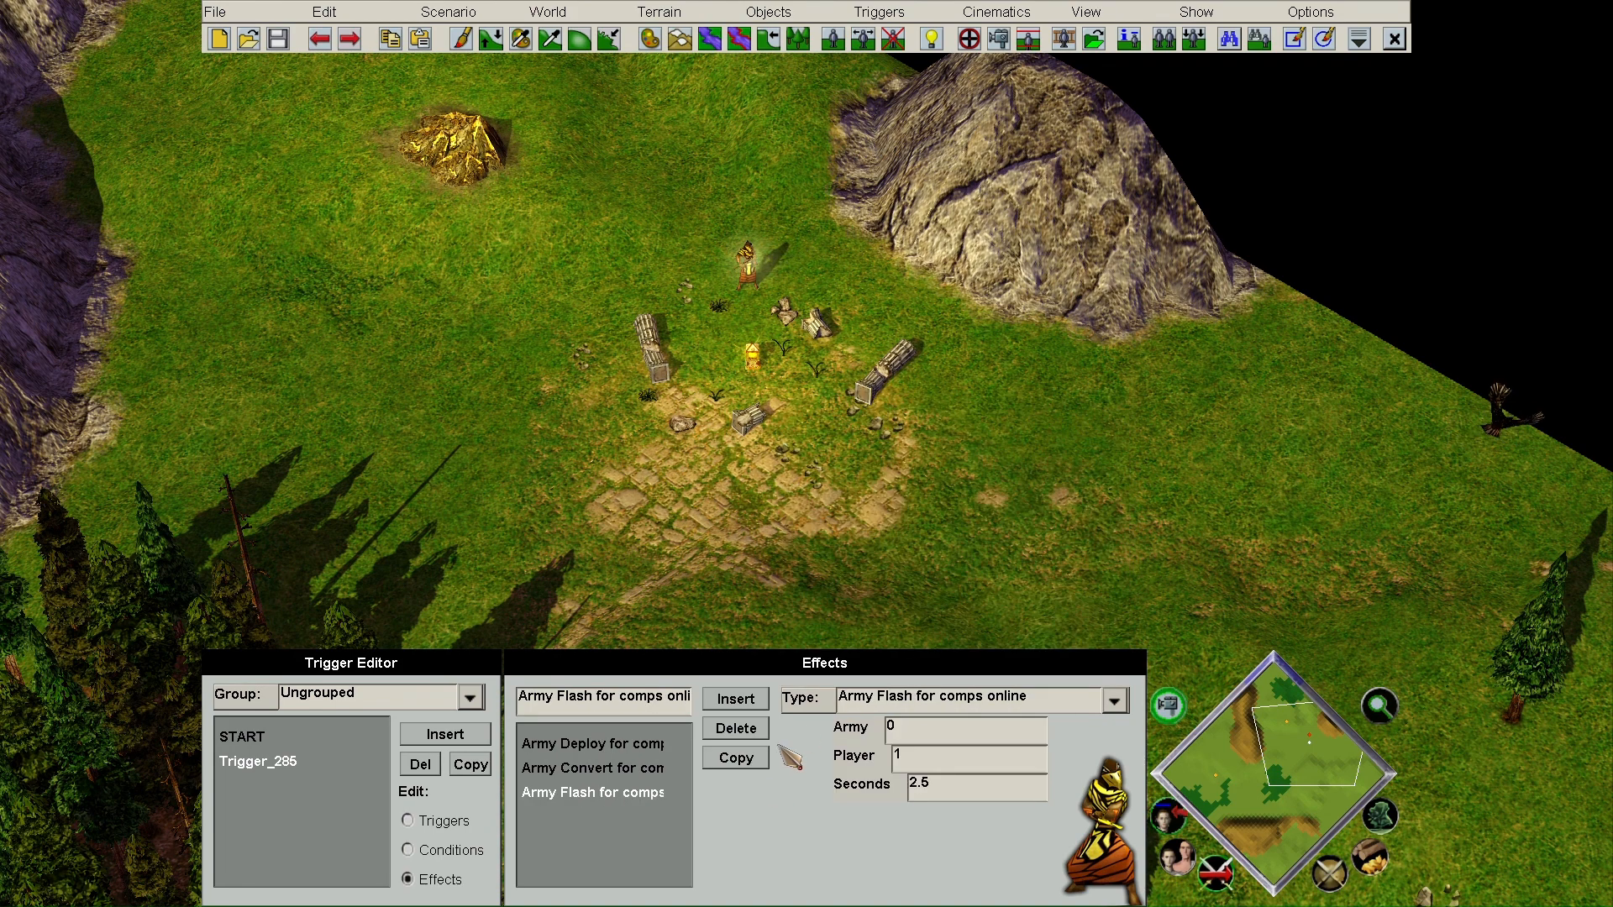
- Delete the Army Convert for comps online effect from Trigger_285 and select the Army Deploy effect
left_click(592, 768)
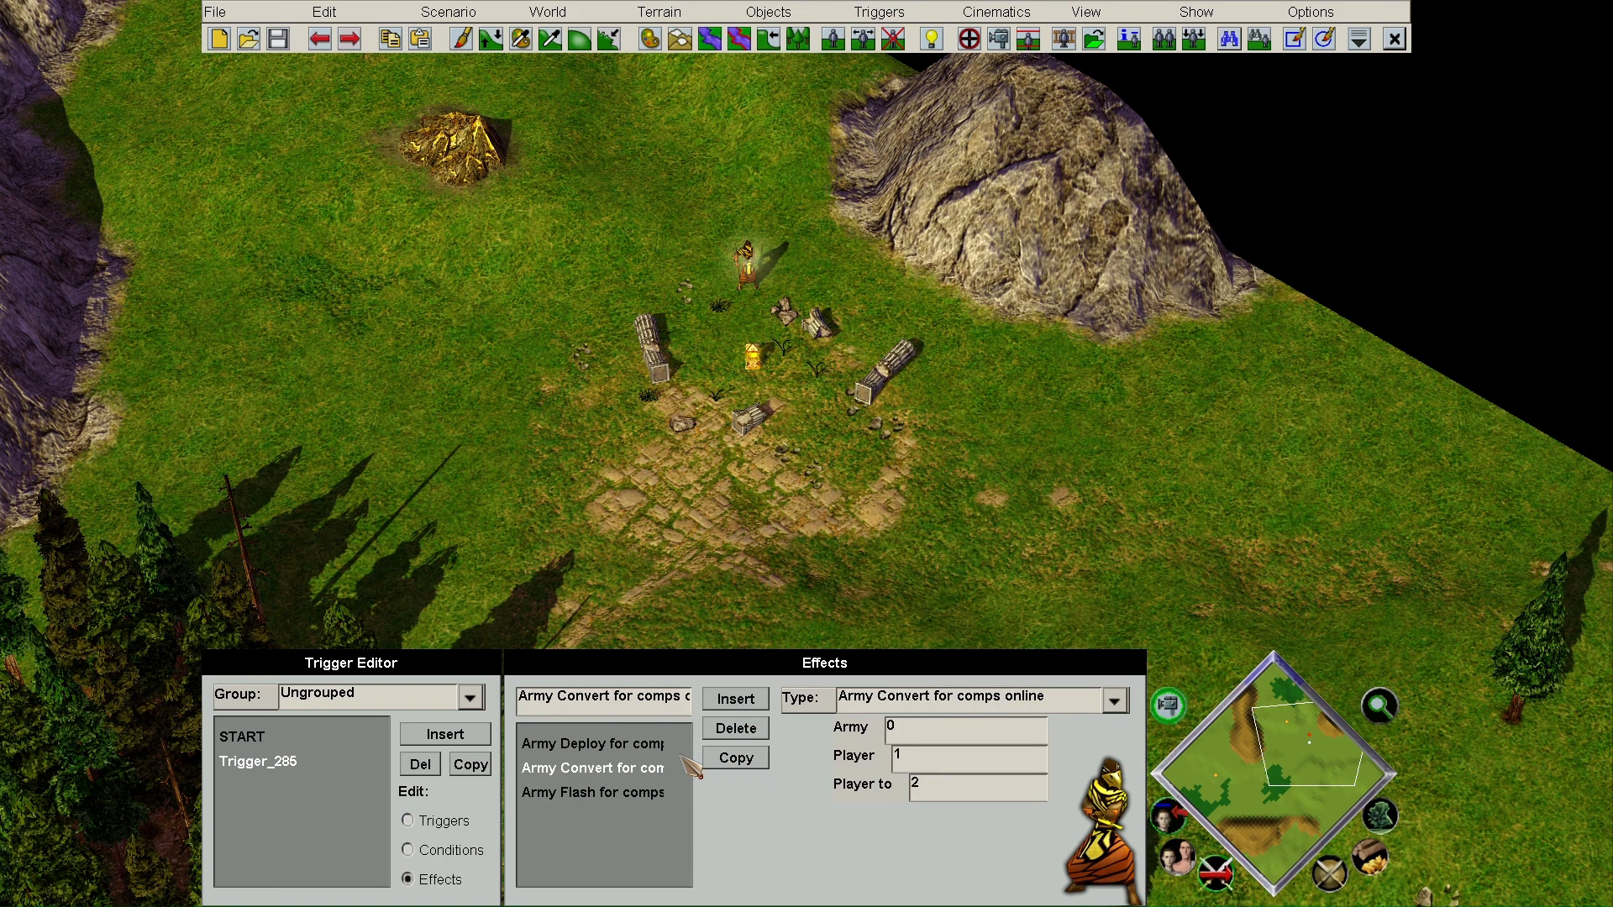
left_click(736, 729)
left_click(592, 744)
- Examine which army effect types are available using a temporary new effect, and delete that effect without changing its type
left_click(736, 698)
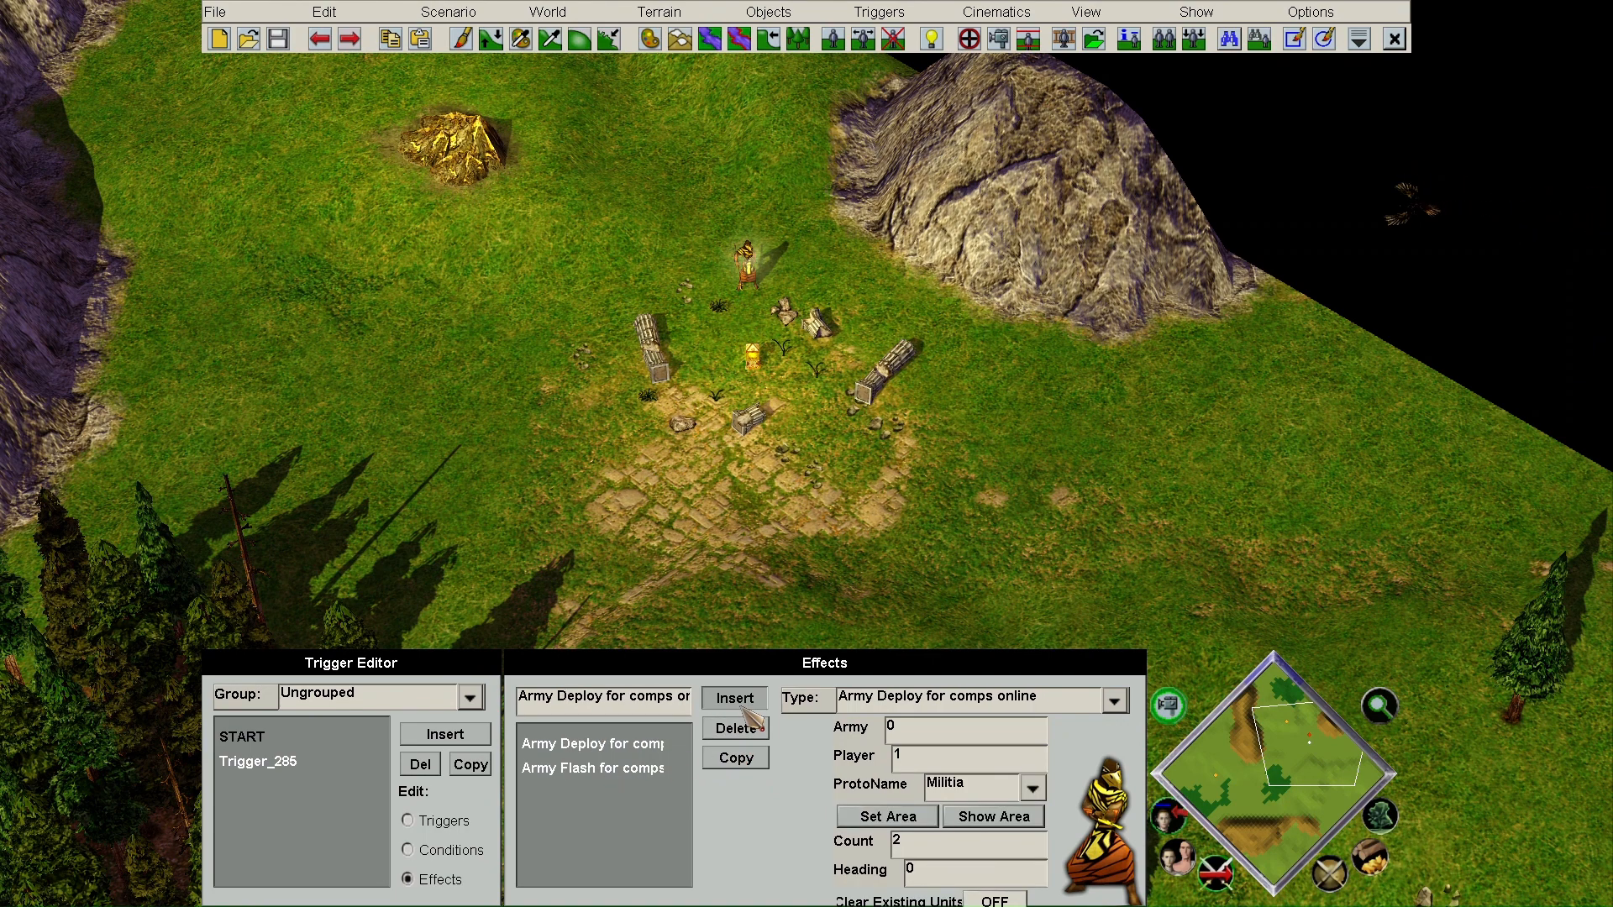
scroll(984, 604, "down", 2)
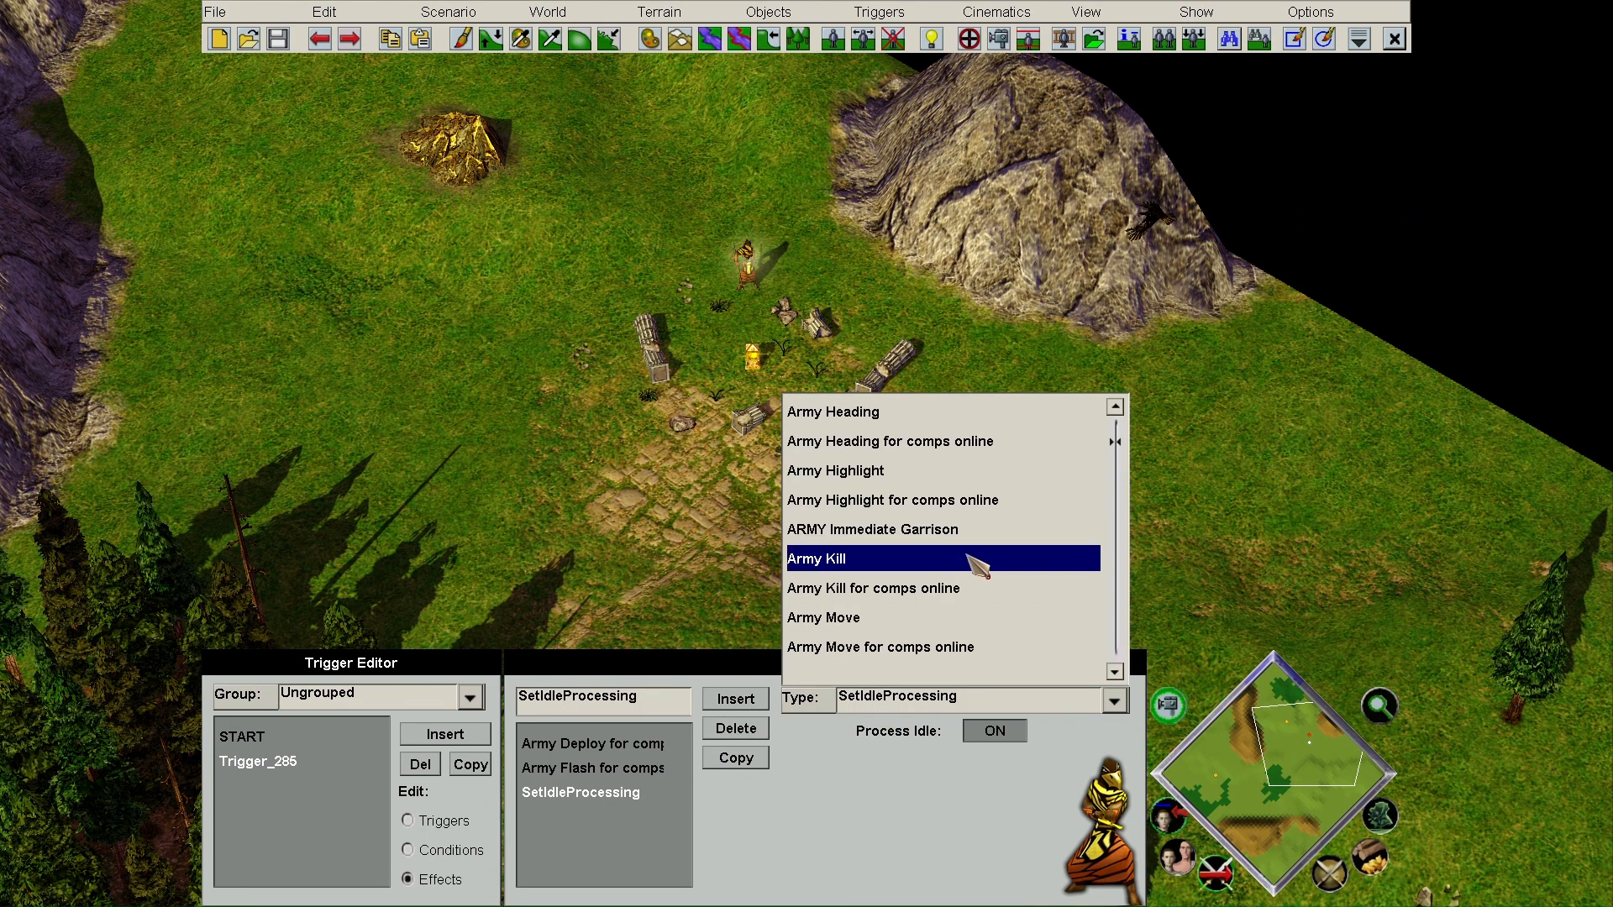
scroll(966, 538, "up", 4)
scroll(943, 478, "up", 1)
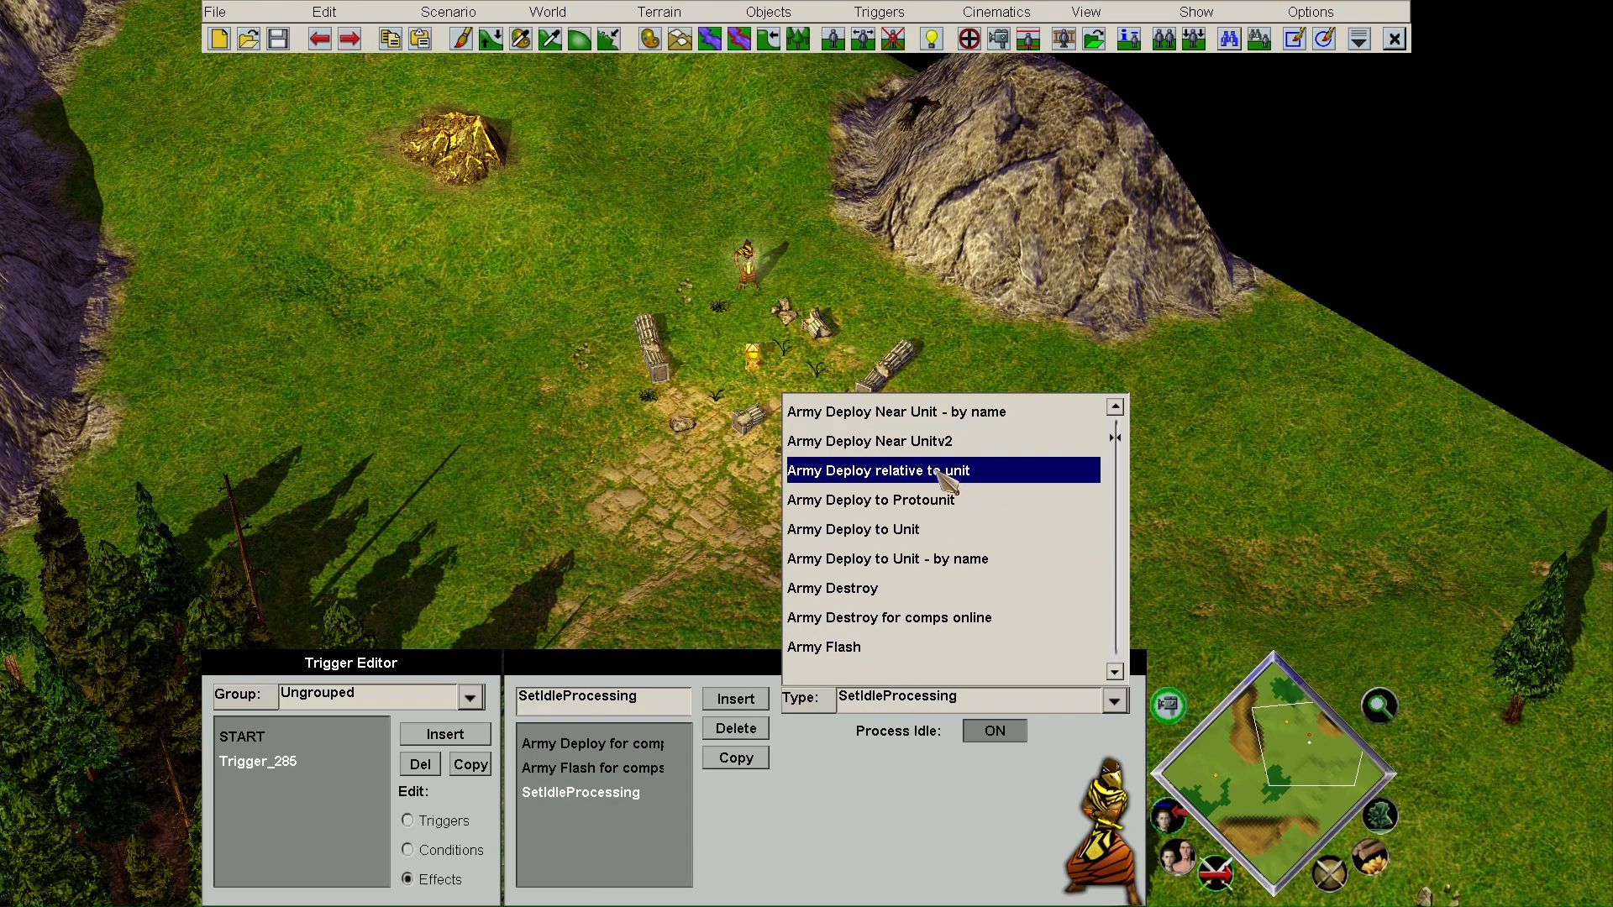
scroll(942, 479, "up", 5)
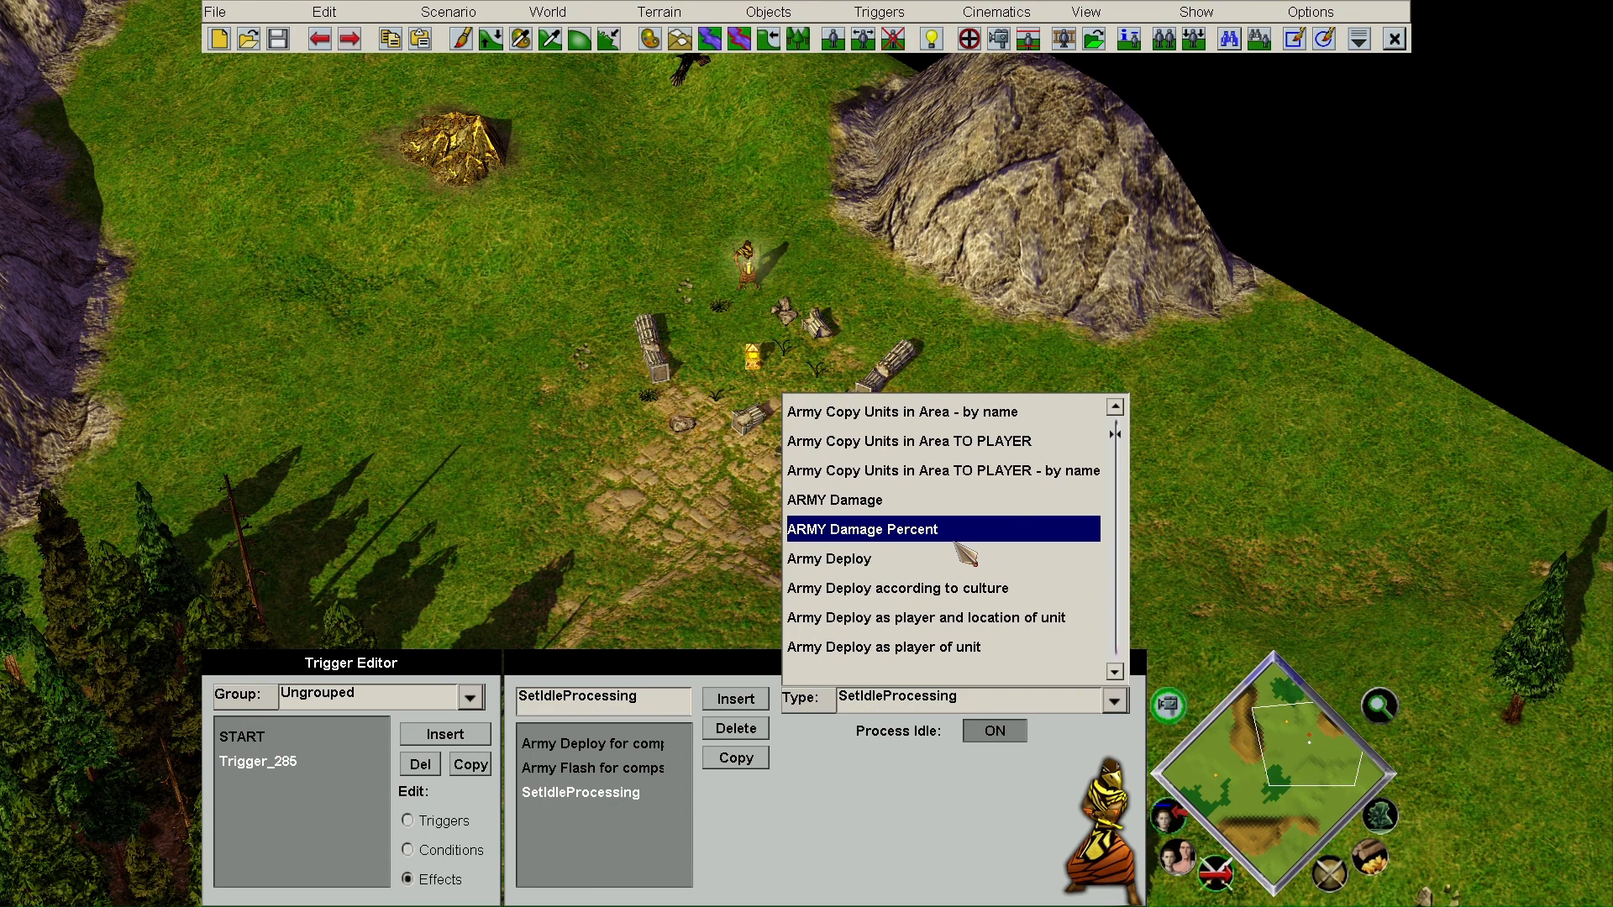
scroll(989, 668, "down", 2)
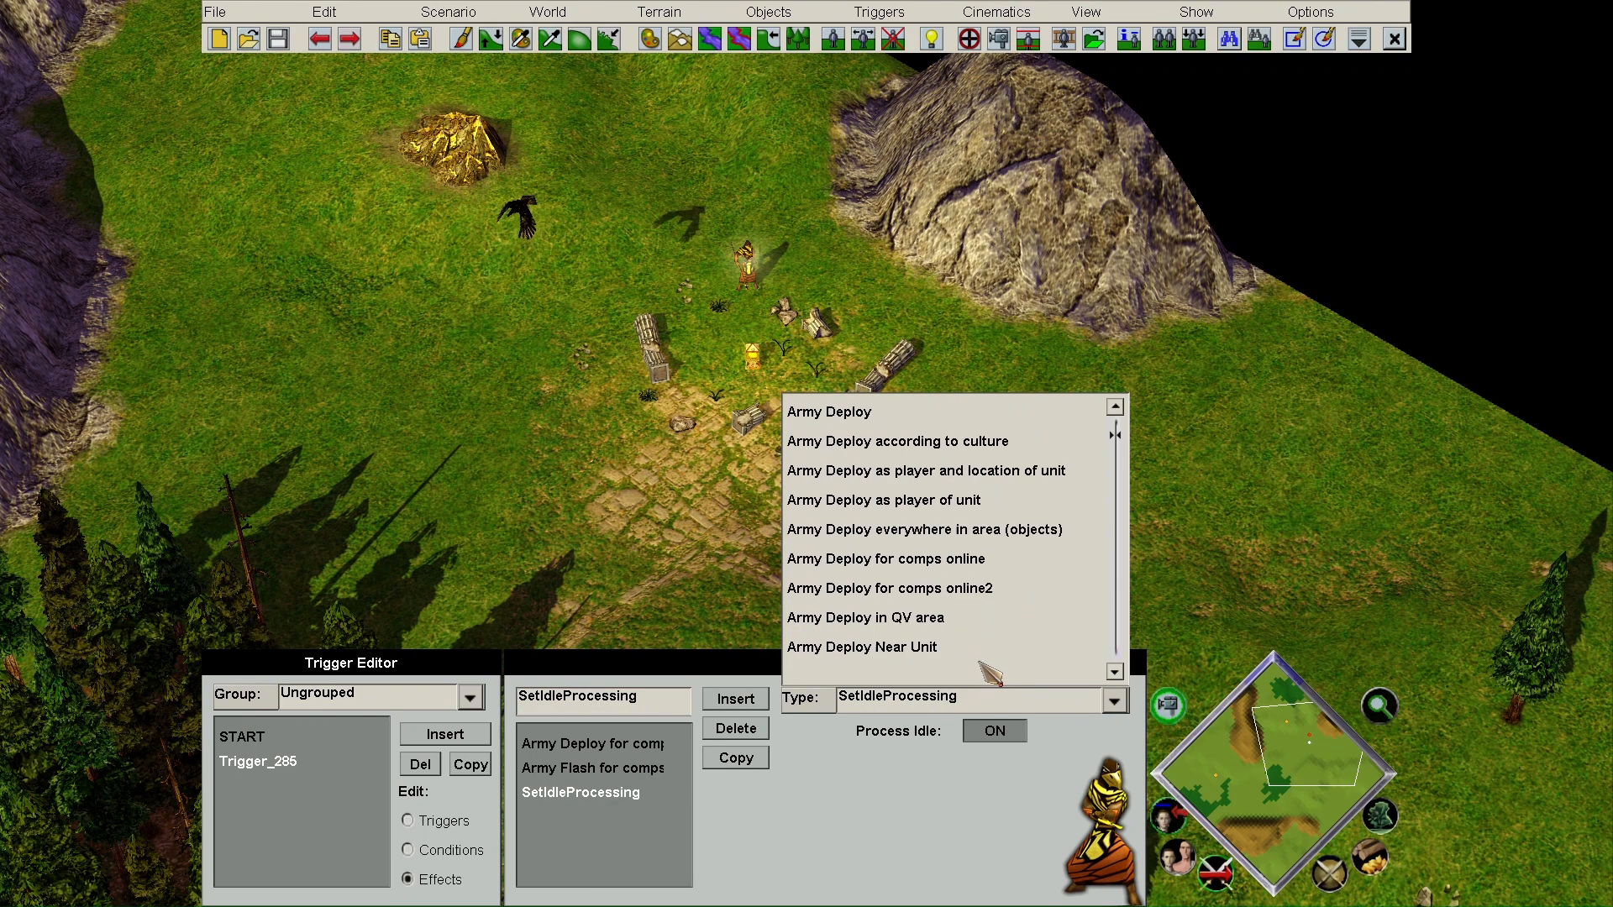
scroll(990, 671, "down", 15)
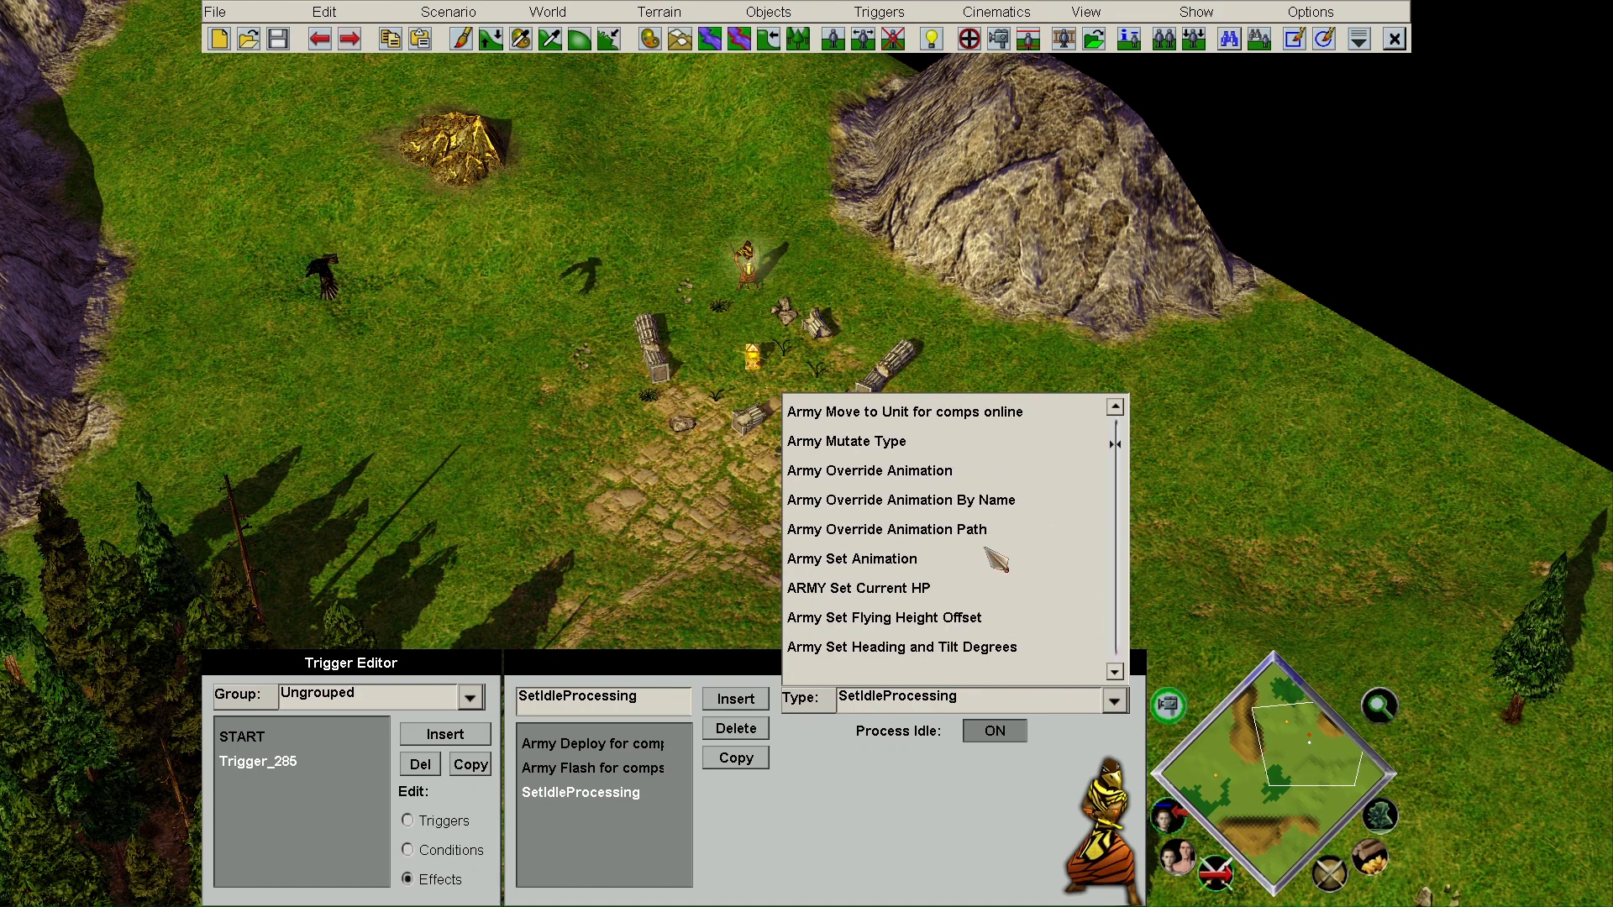
scroll(972, 525, "down", 2)
scroll(928, 450, "up", 2)
scroll(950, 567, "down", 3)
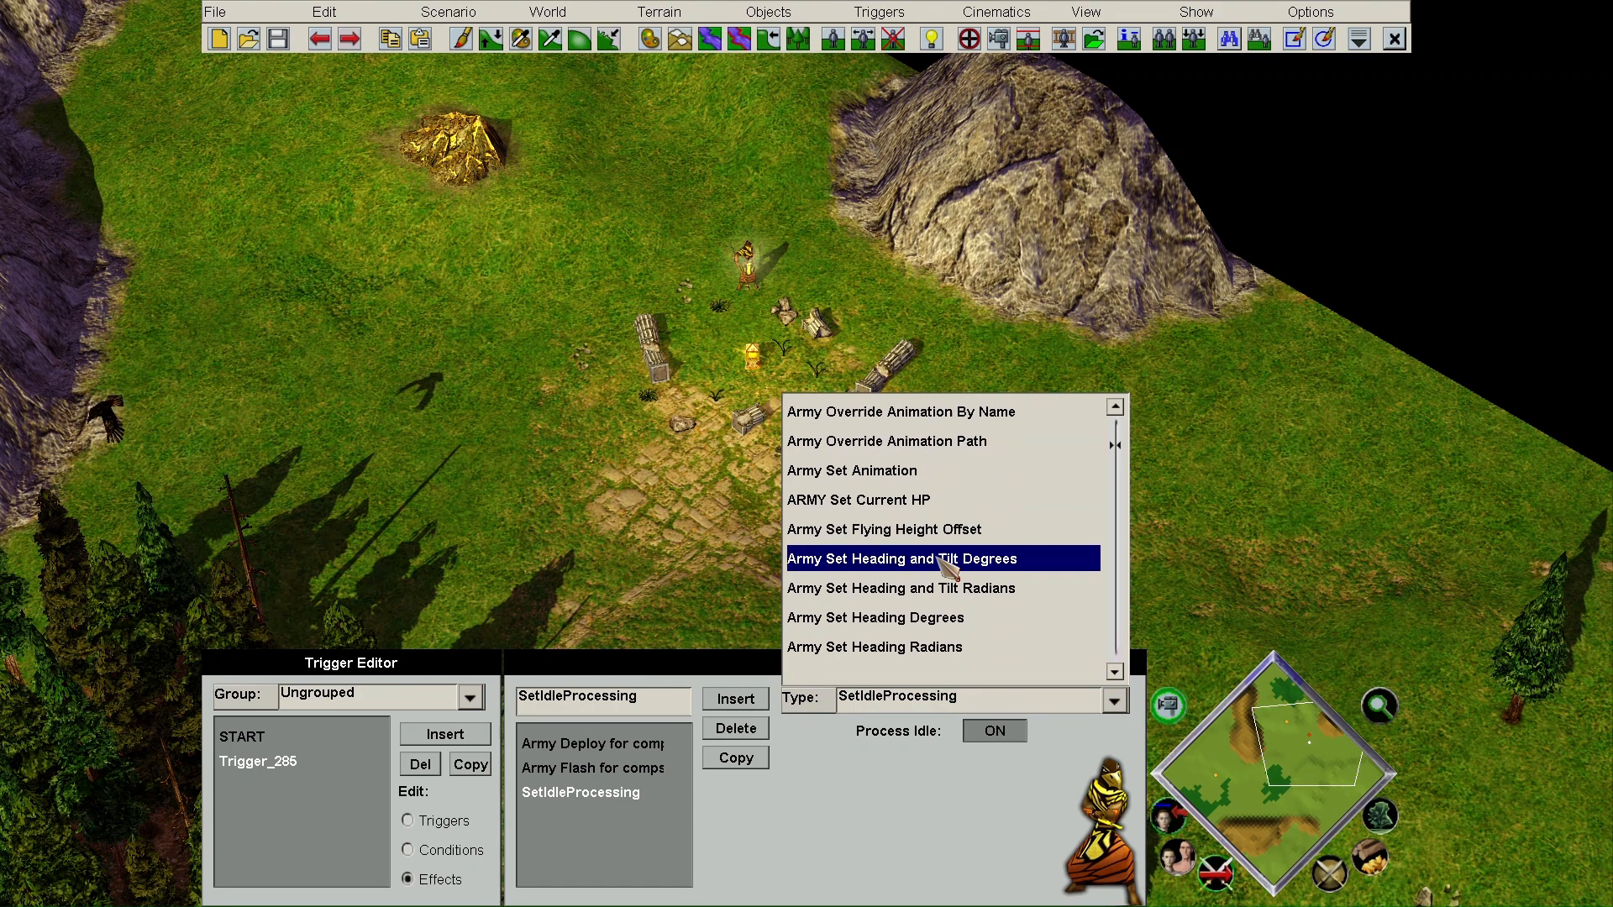
scroll(966, 564, "down", 1)
scroll(966, 509, "down", 2)
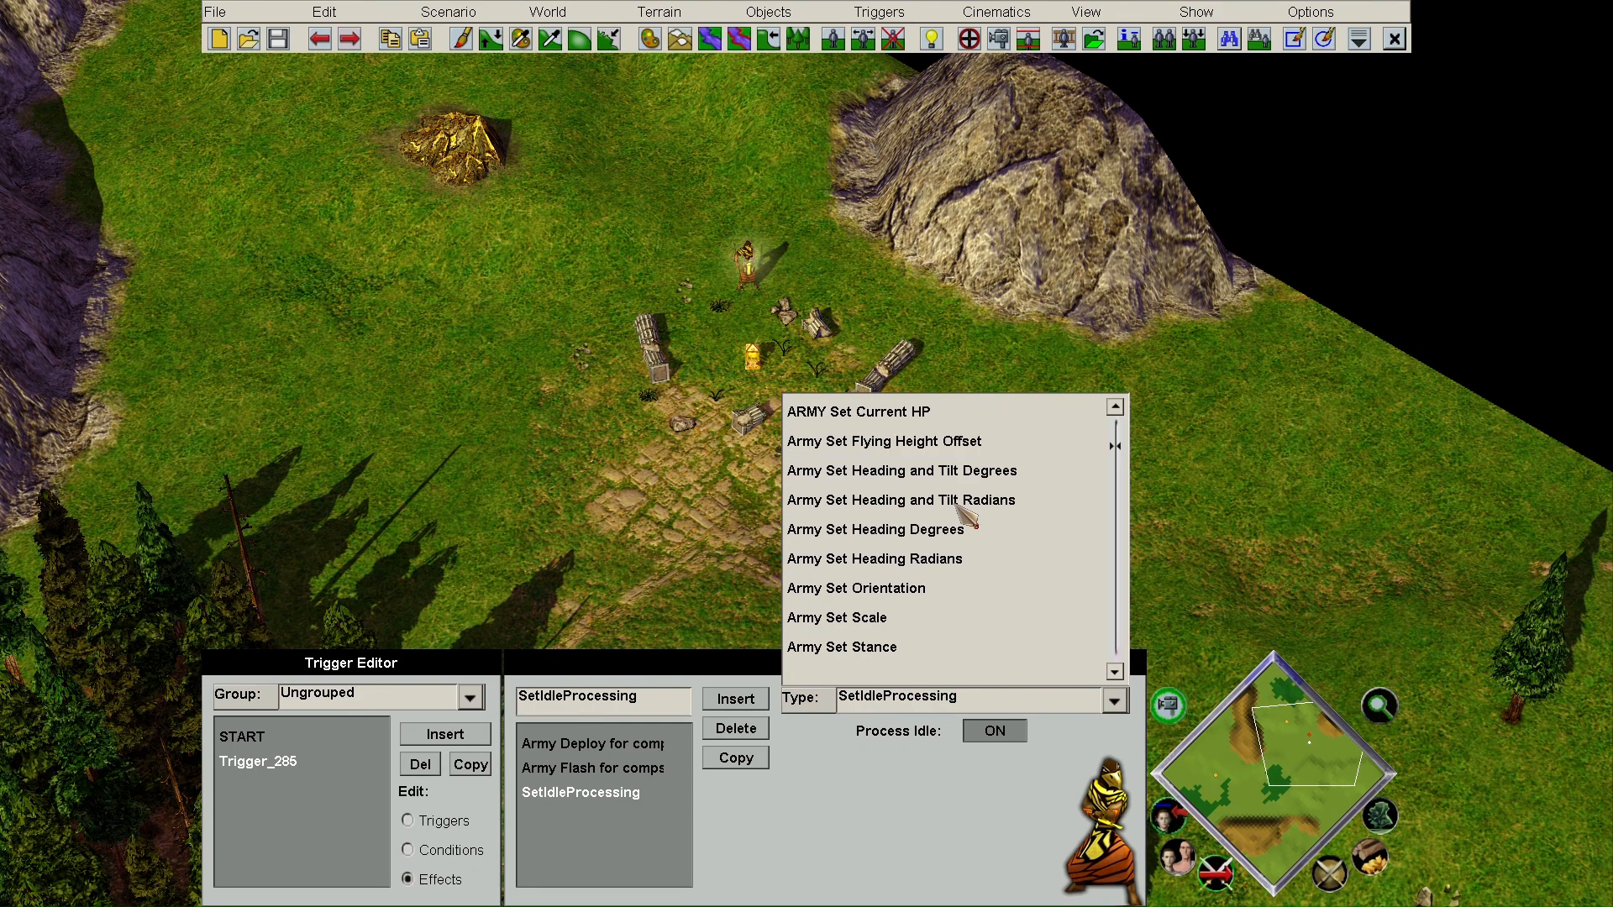
scroll(970, 542, "down", 10)
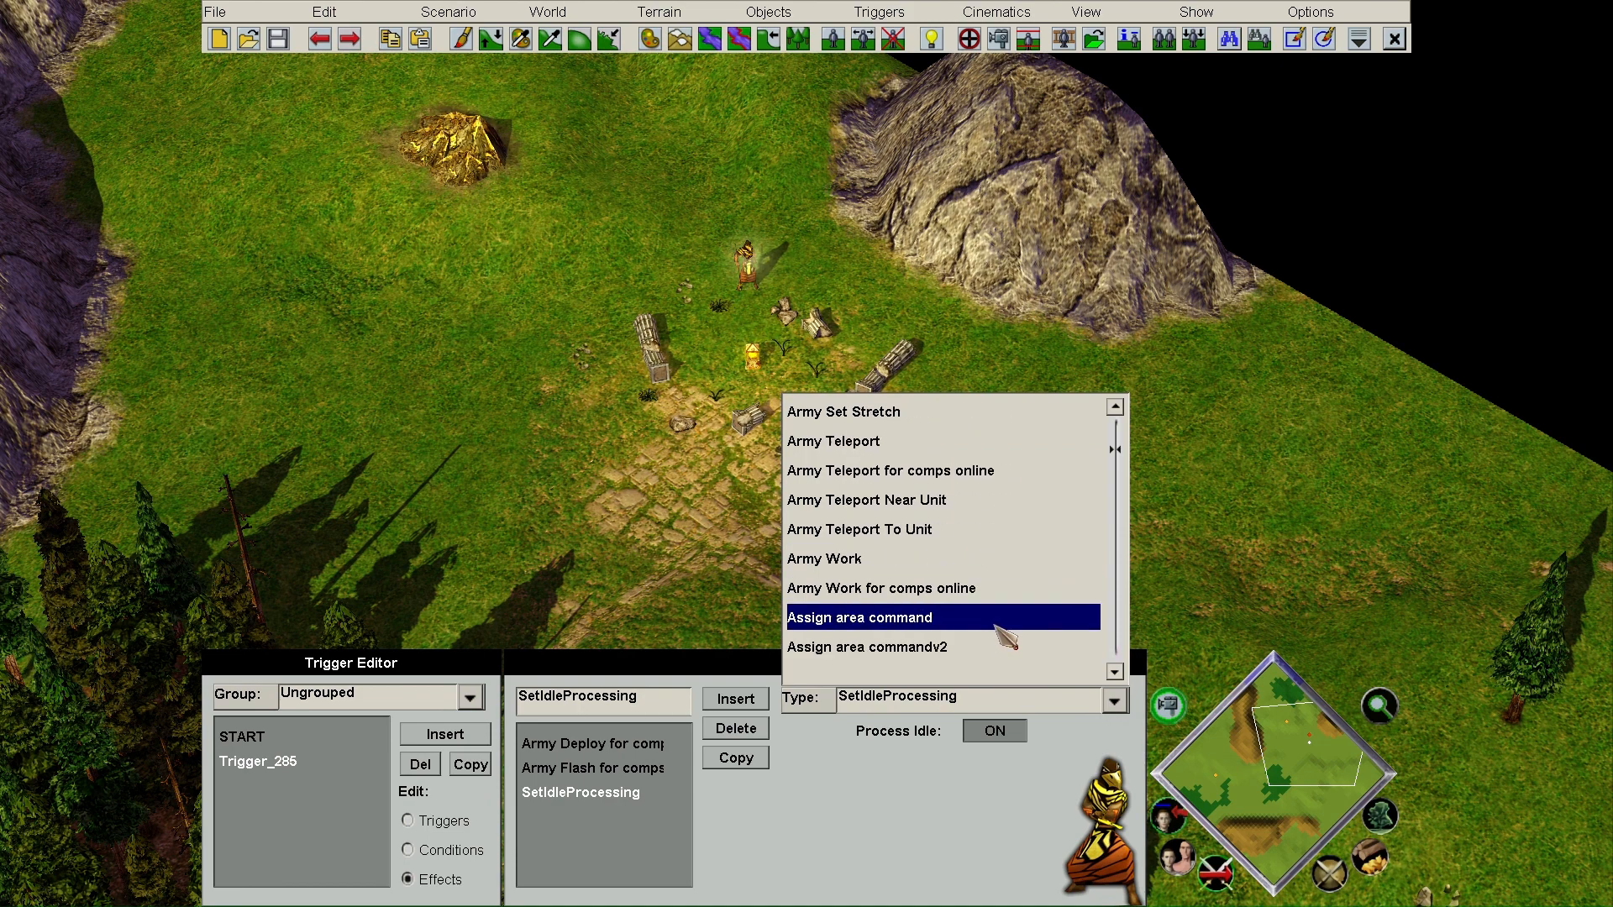
scroll(1005, 635, "up", 20)
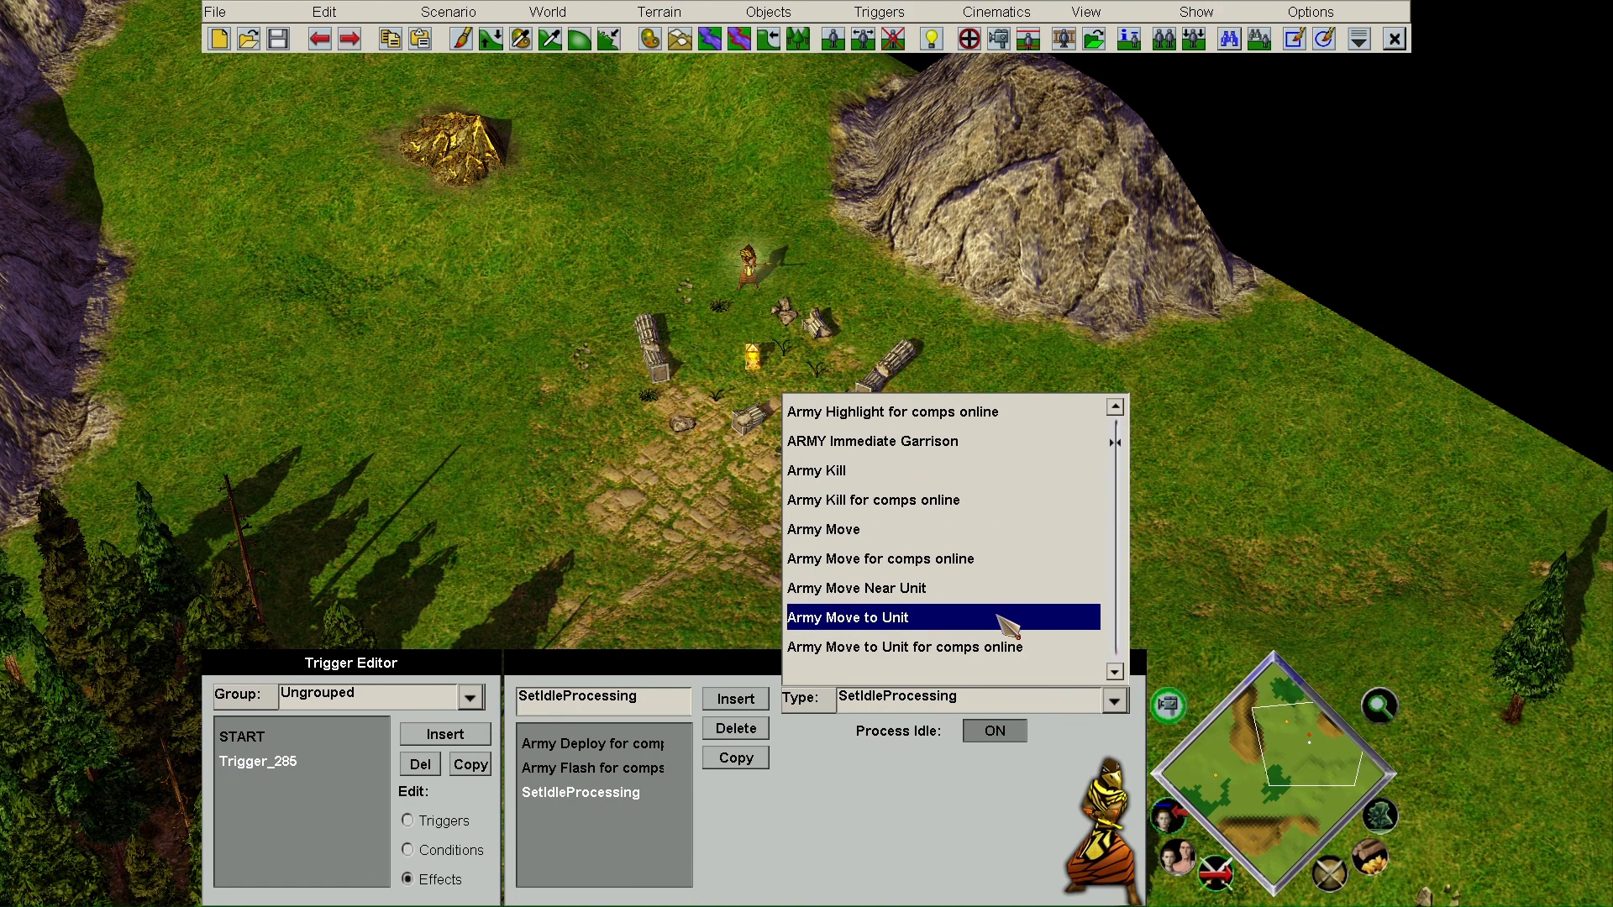
scroll(1005, 626, "up", 13)
scroll(1013, 619, "up", 14)
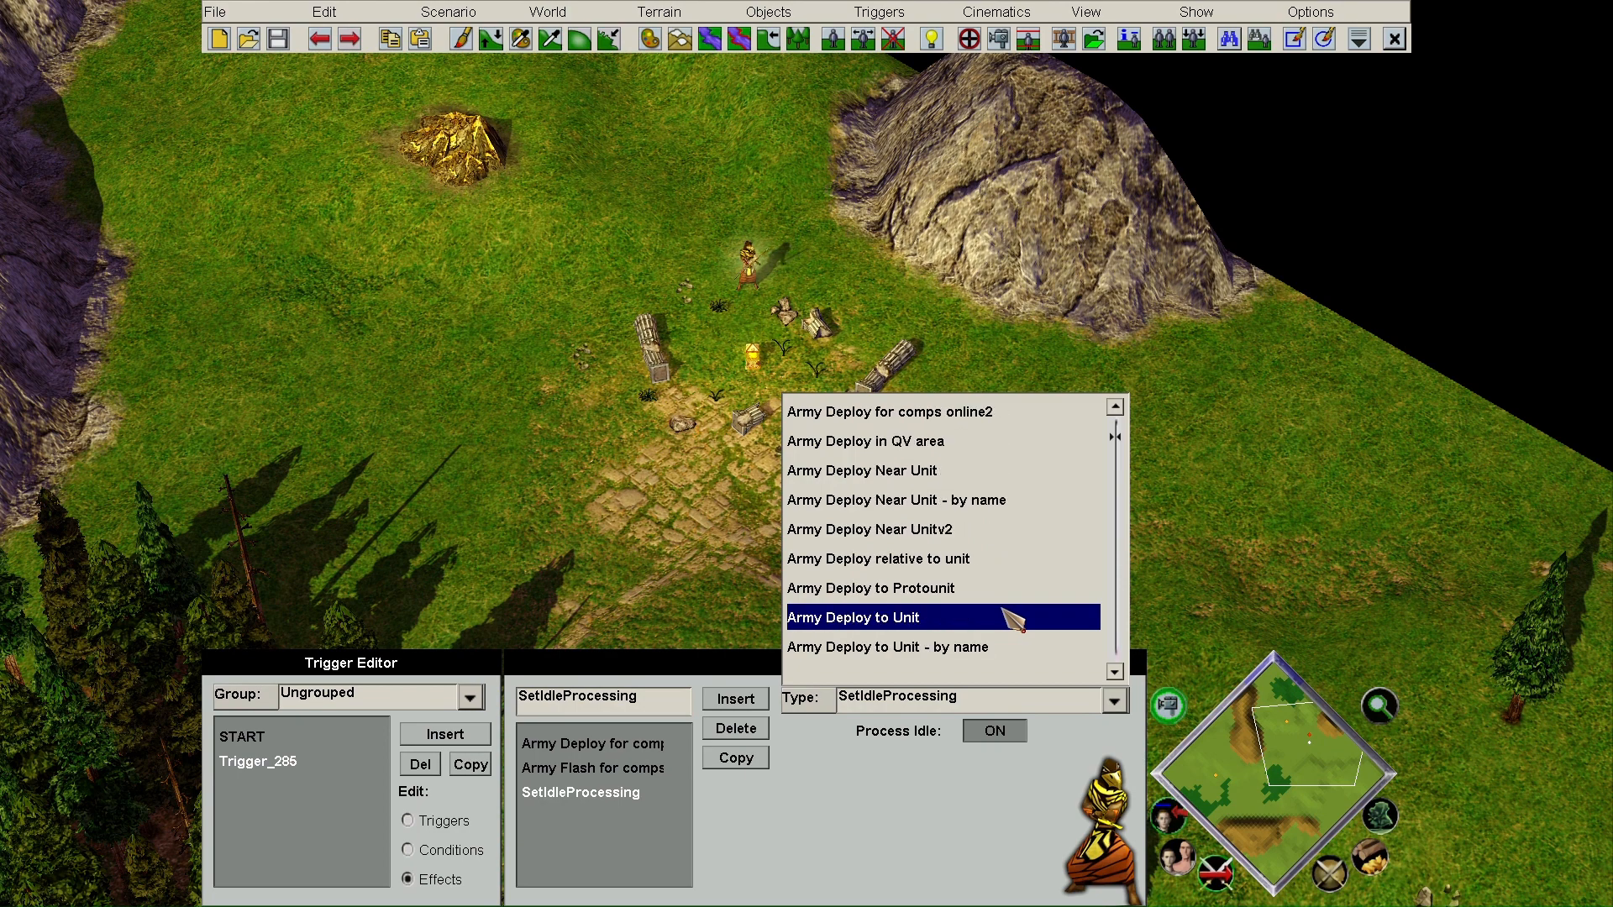
scroll(1008, 618, "down", 1)
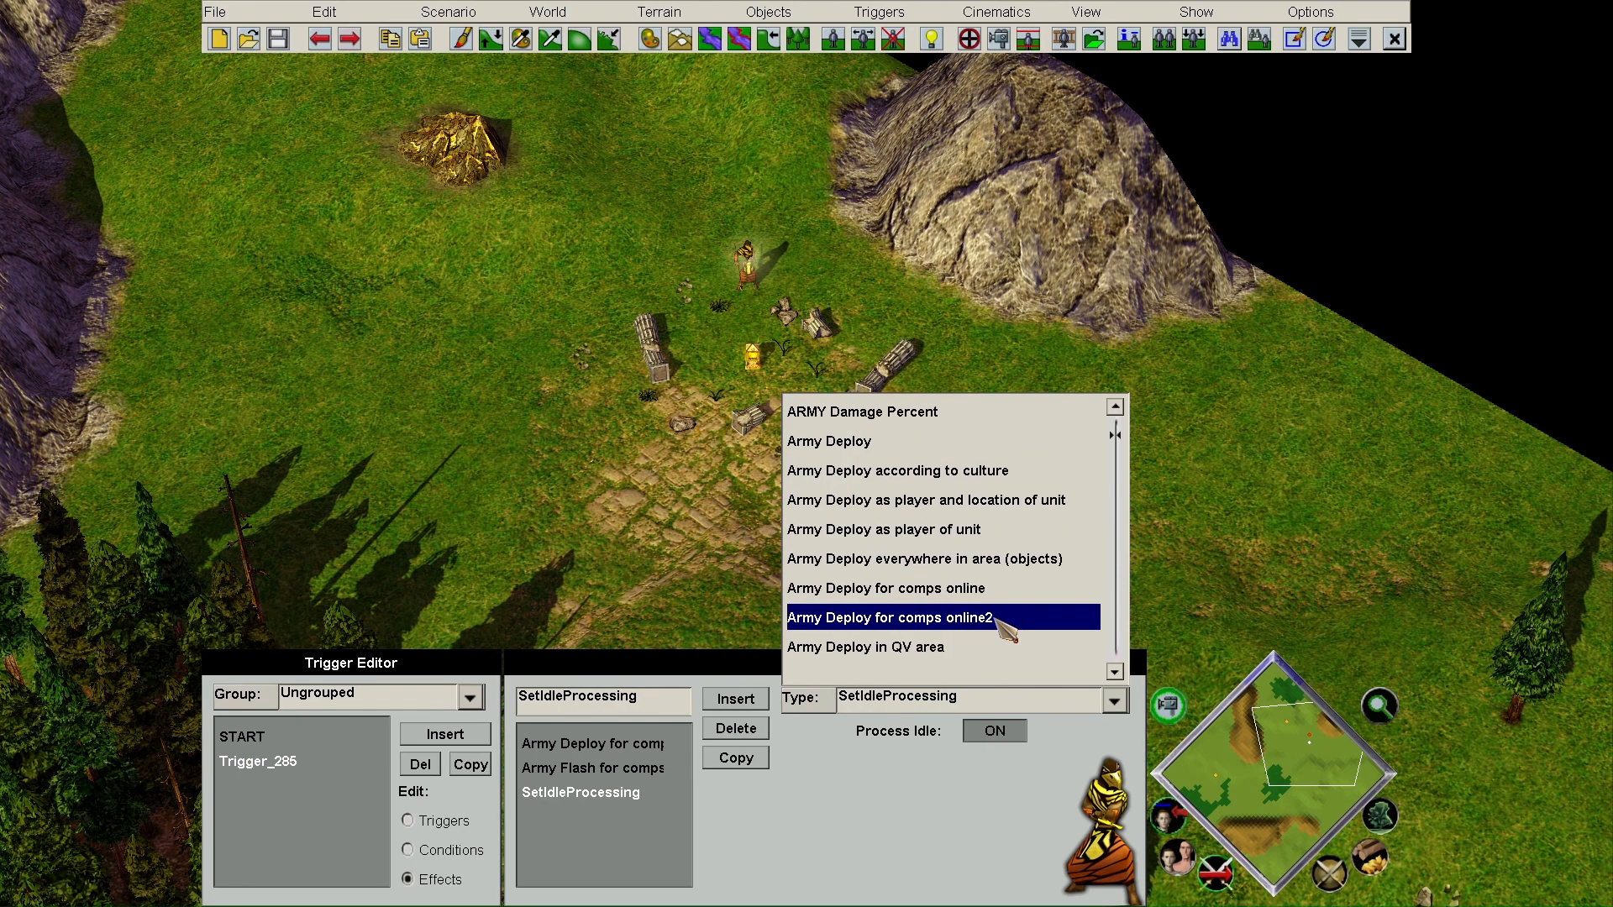
left_click(762, 729)
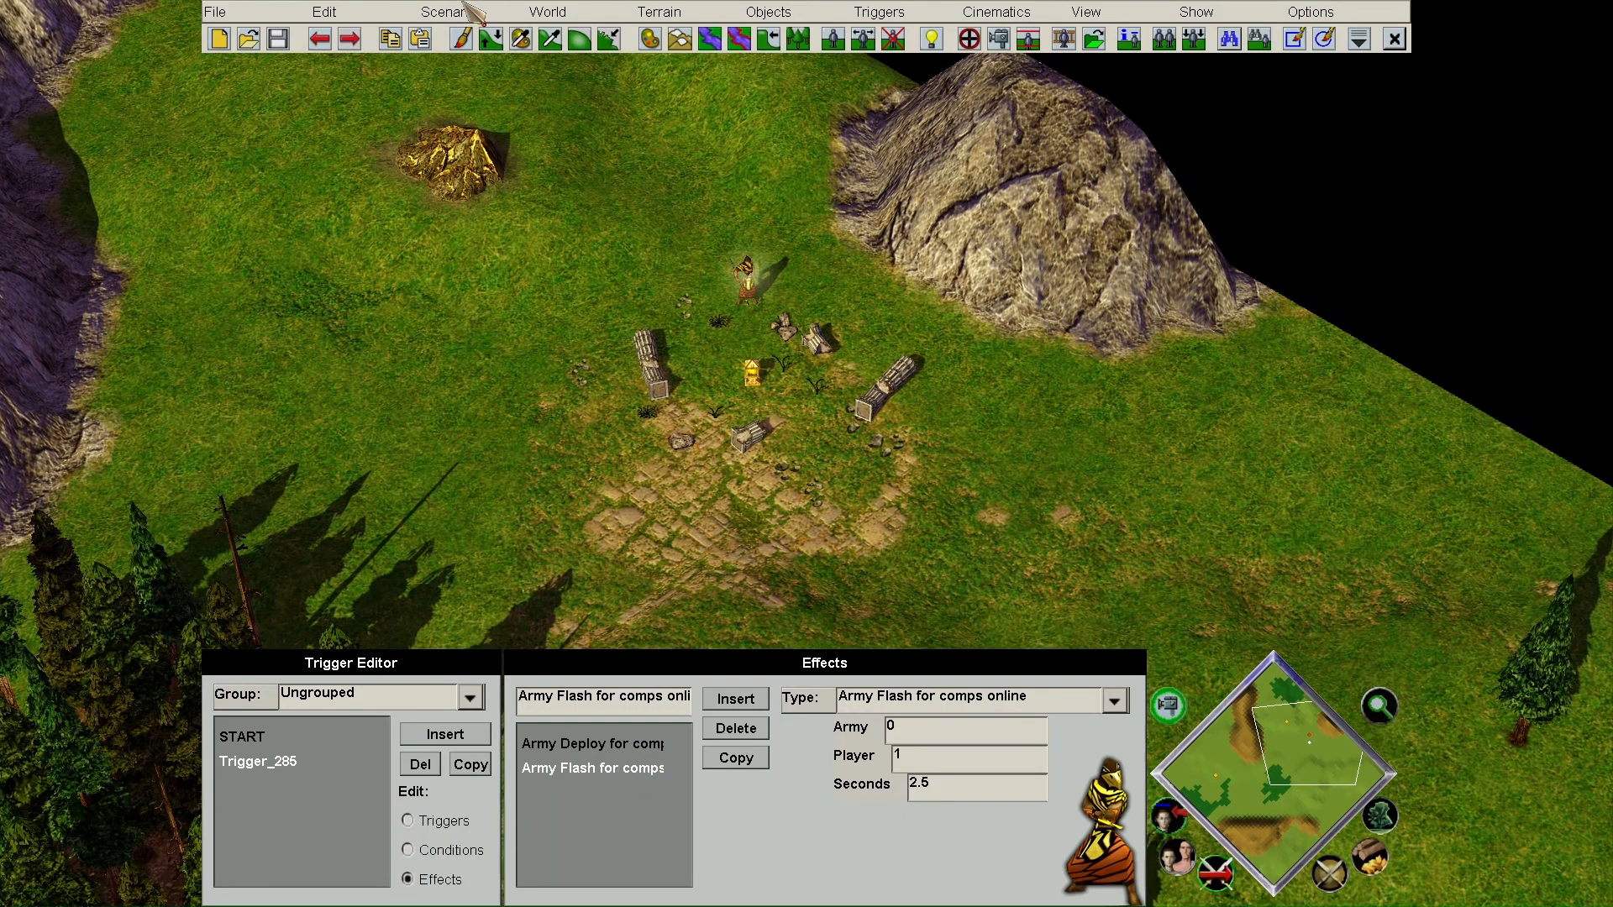
- Playtest the scenario and send the hero to pick up the relic to check the Army Flash effect on the deployed Militia
left_click(448, 12)
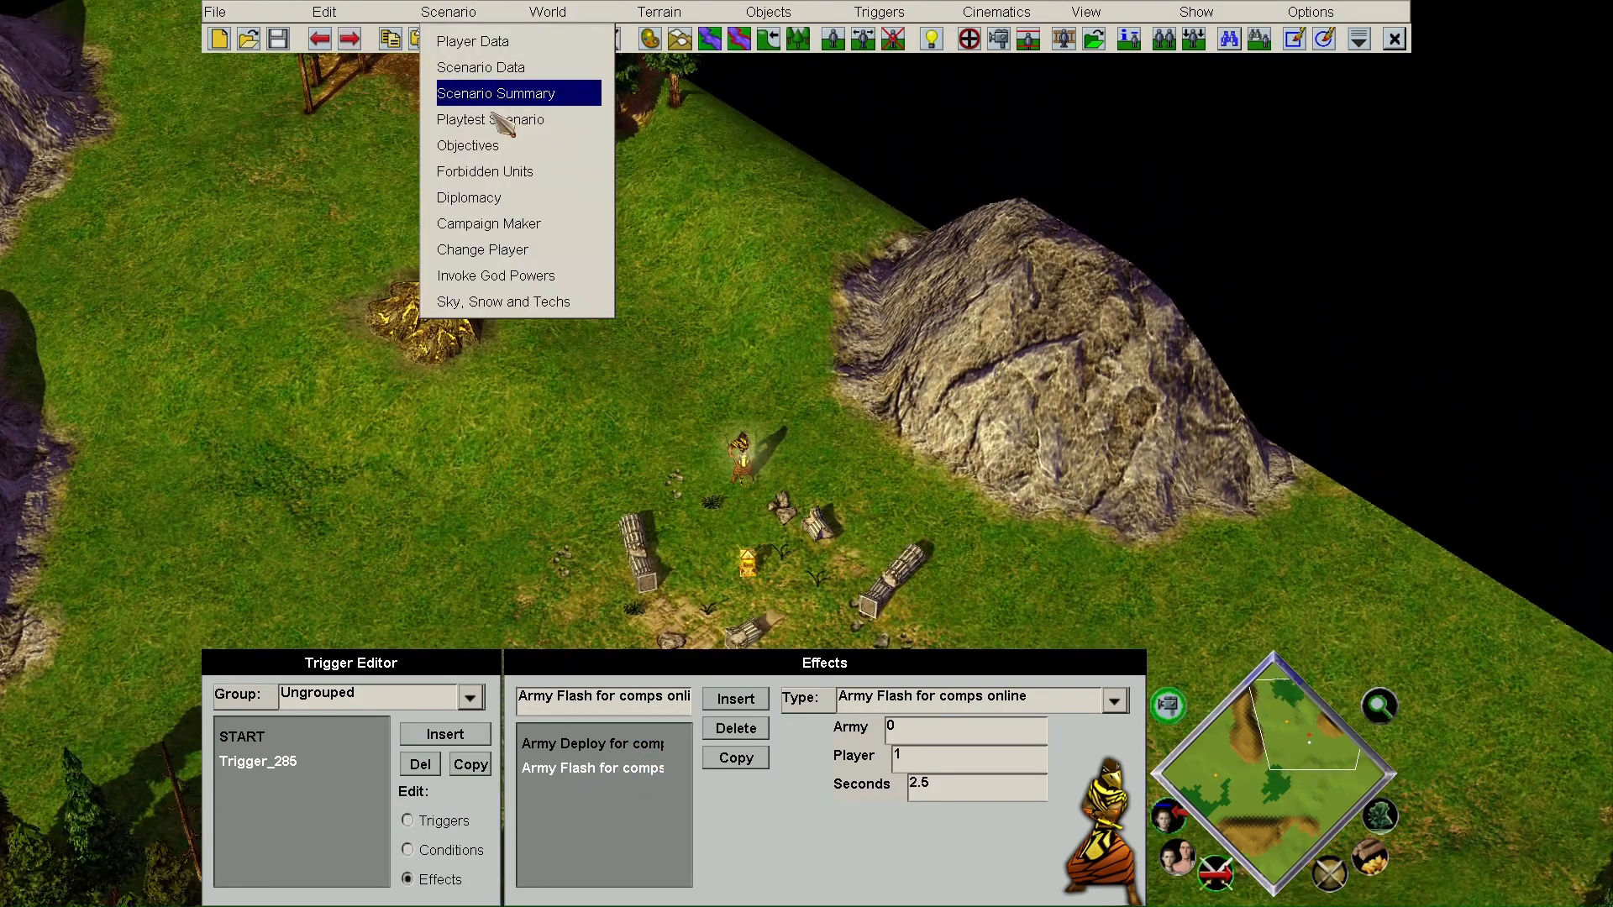
left_click(512, 125)
left_click(782, 423)
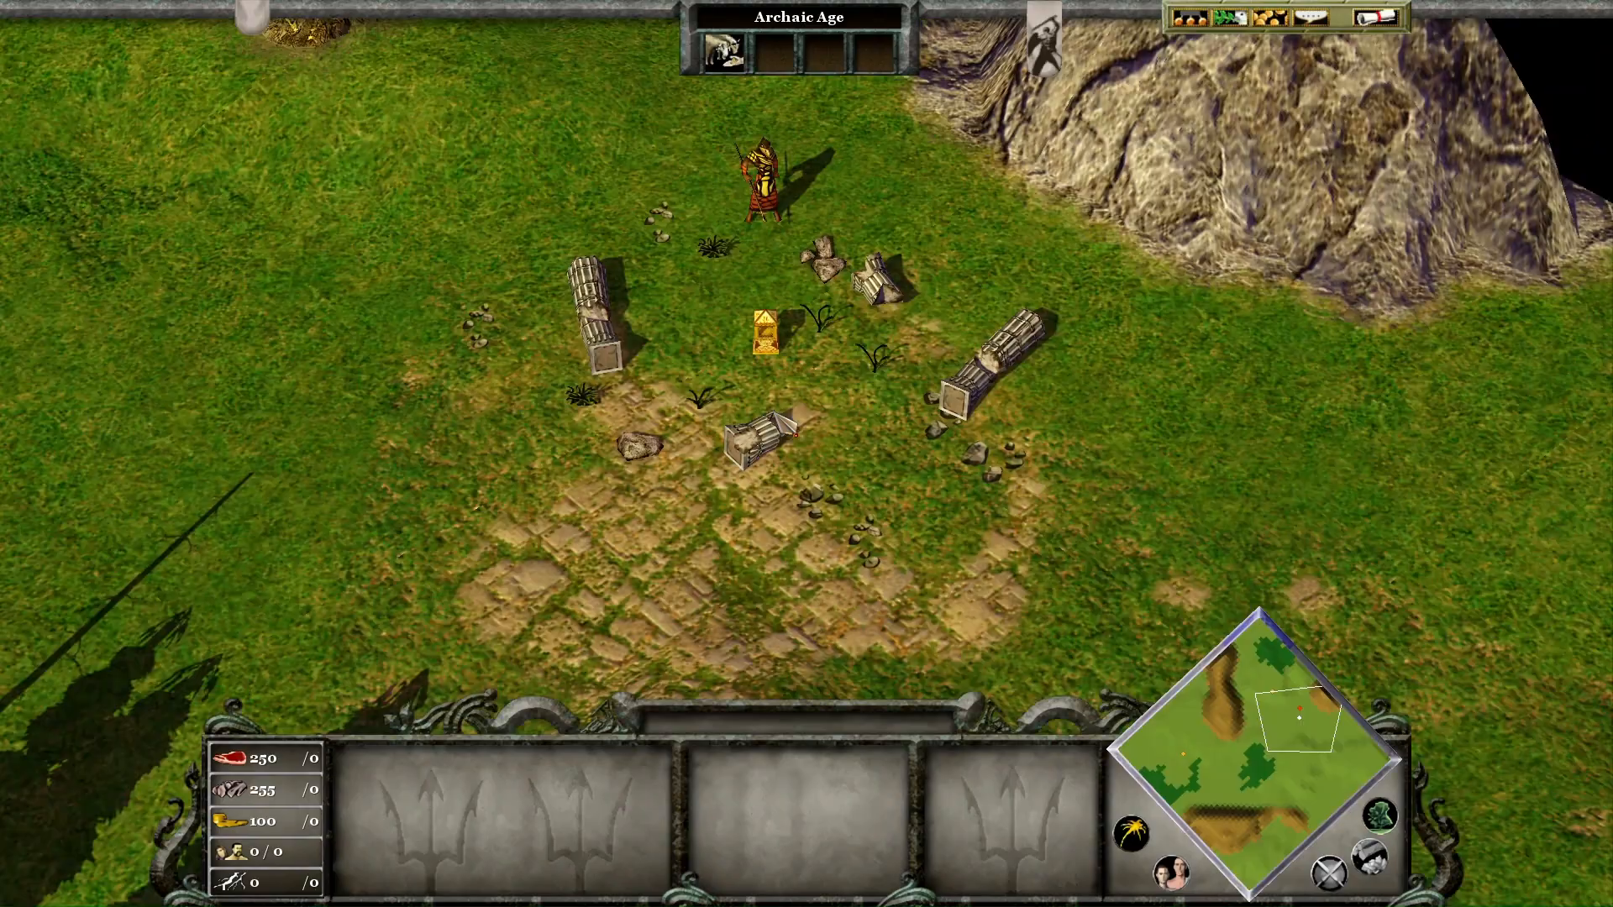
left_click(735, 163)
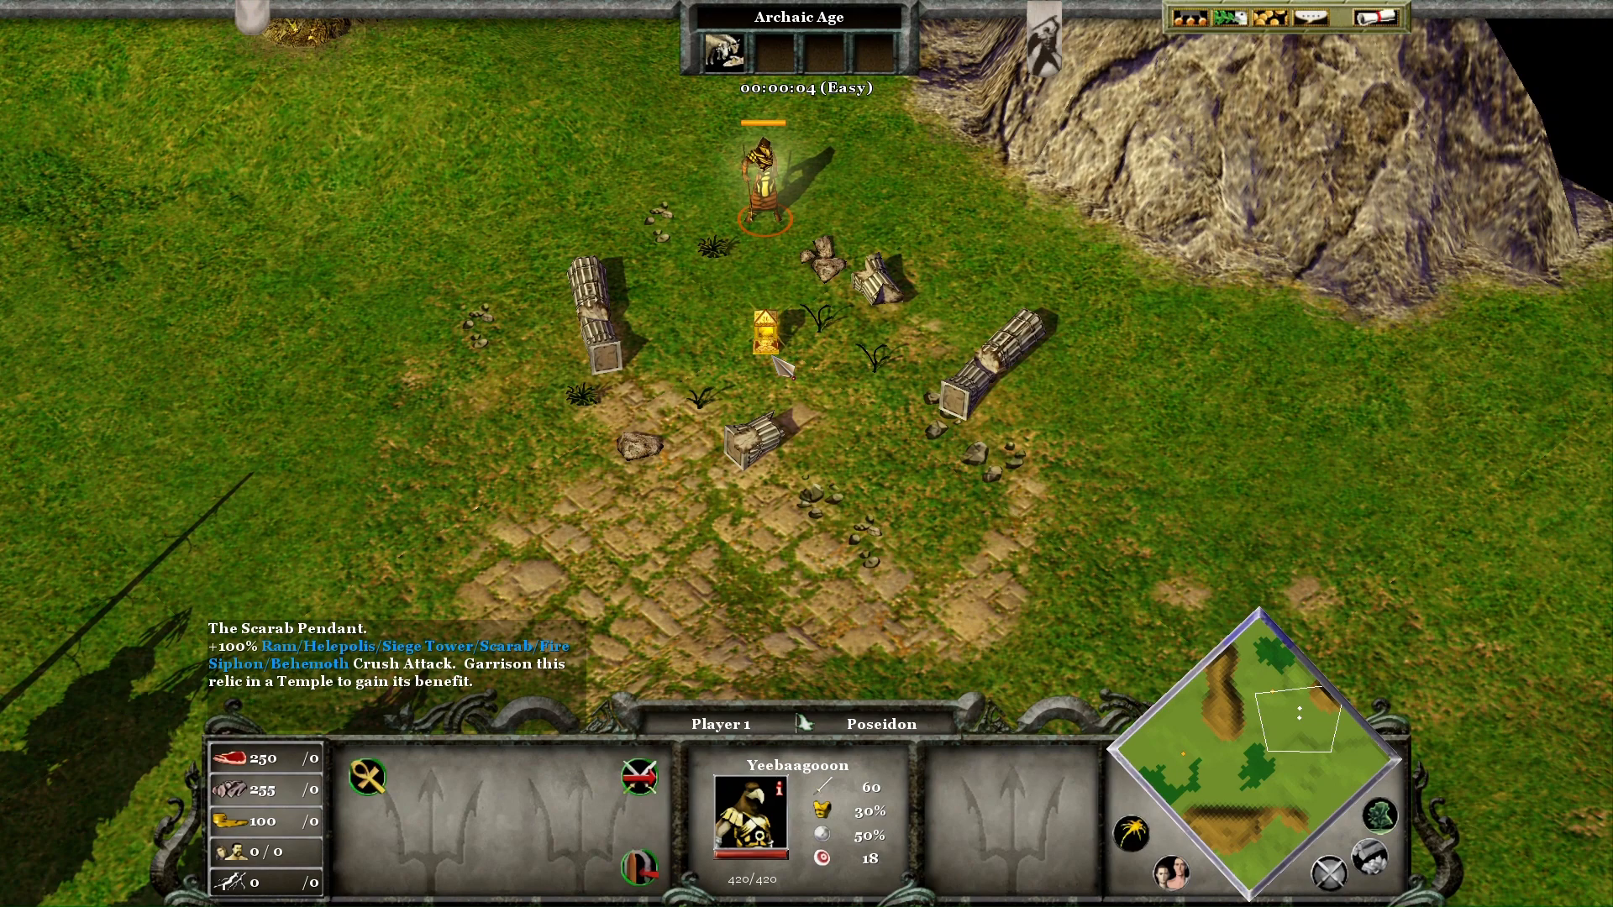
right_click(774, 357)
left_click(948, 323)
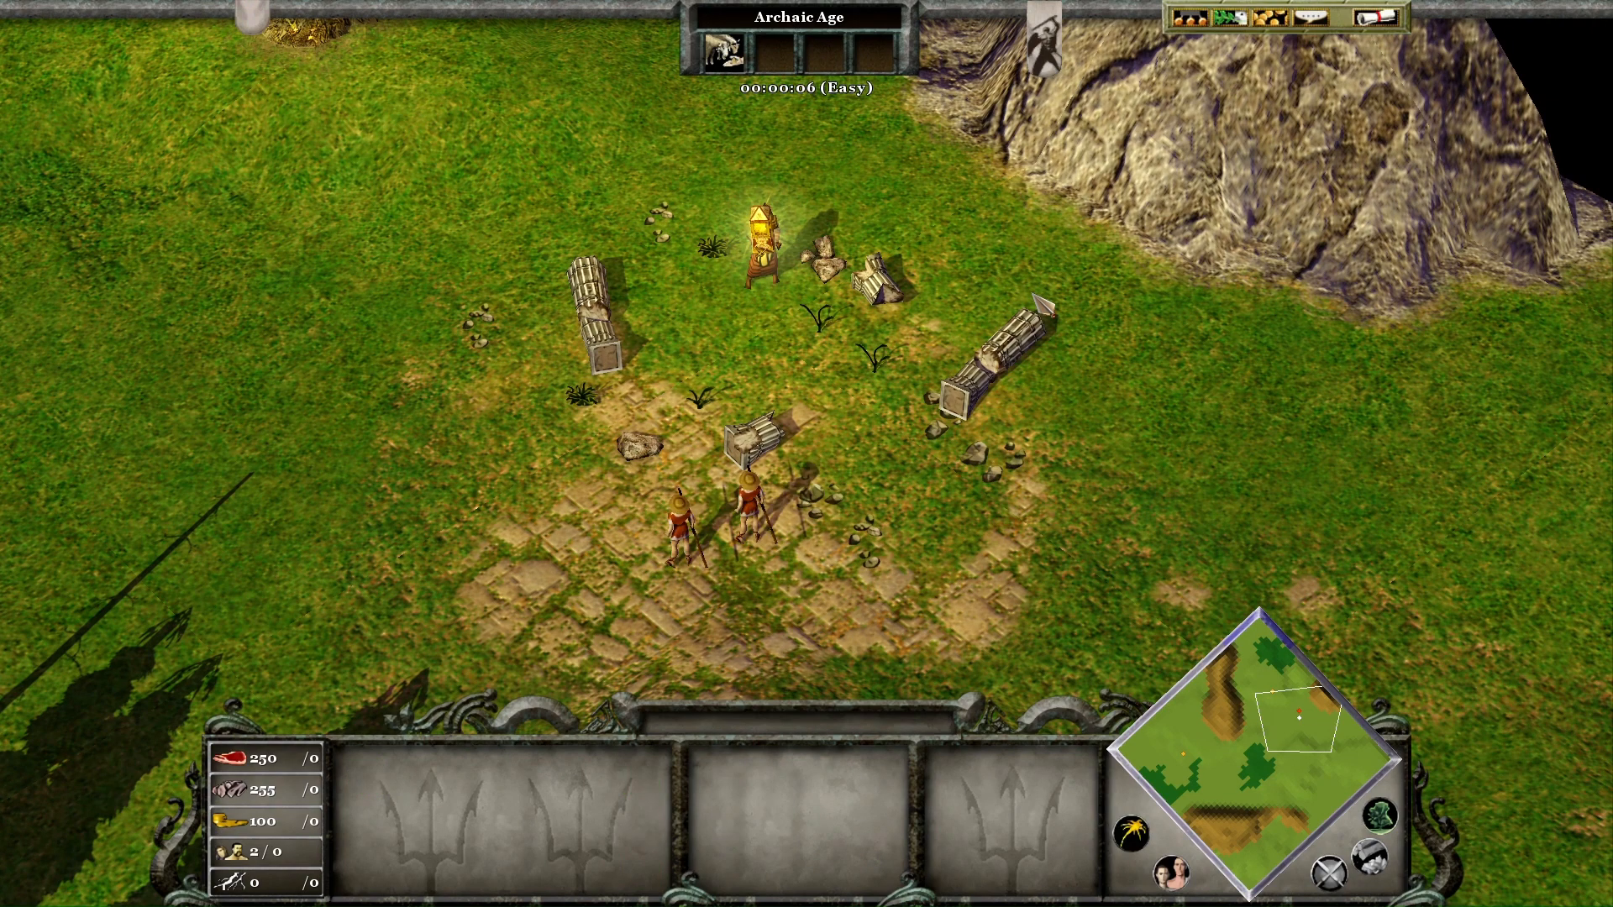